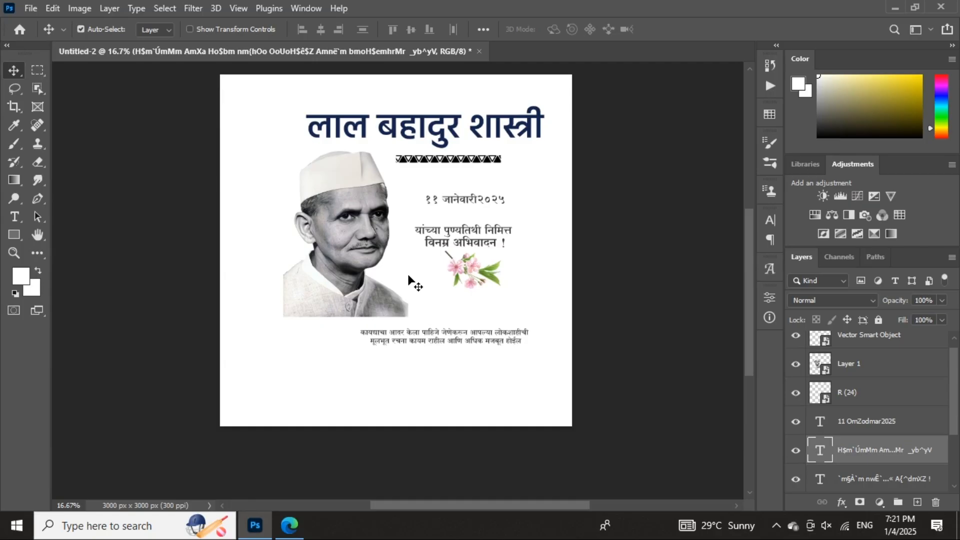
- Examine the finished tribute poster's portrait, heading, date and quote at different magnifications
key(ctrl+plus)
key(ctrl+plus)
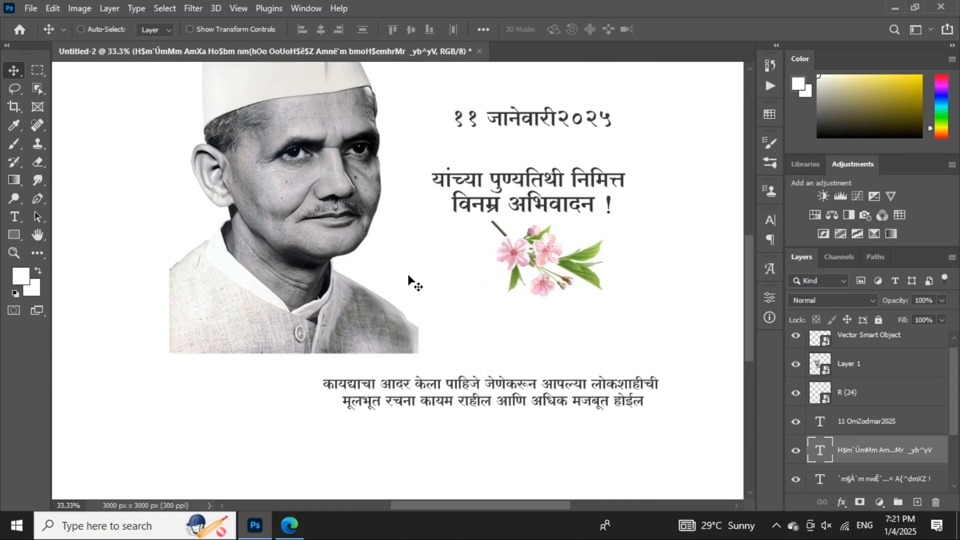
key(ctrl+minus)
key(ctrl+minus)
key(ctrl+minus)
key(ctrl+plus)
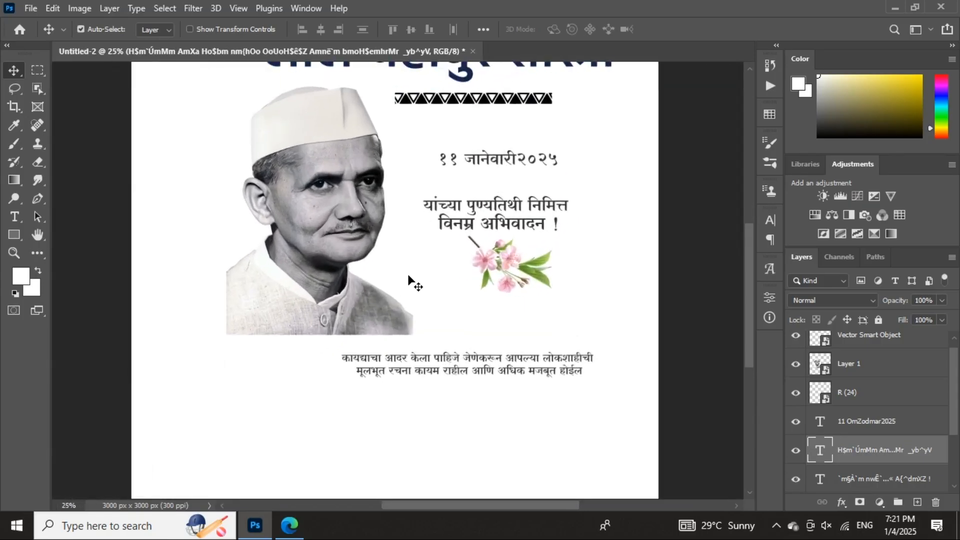
scroll(409, 302, up, 1)
scroll(409, 301, up, 1)
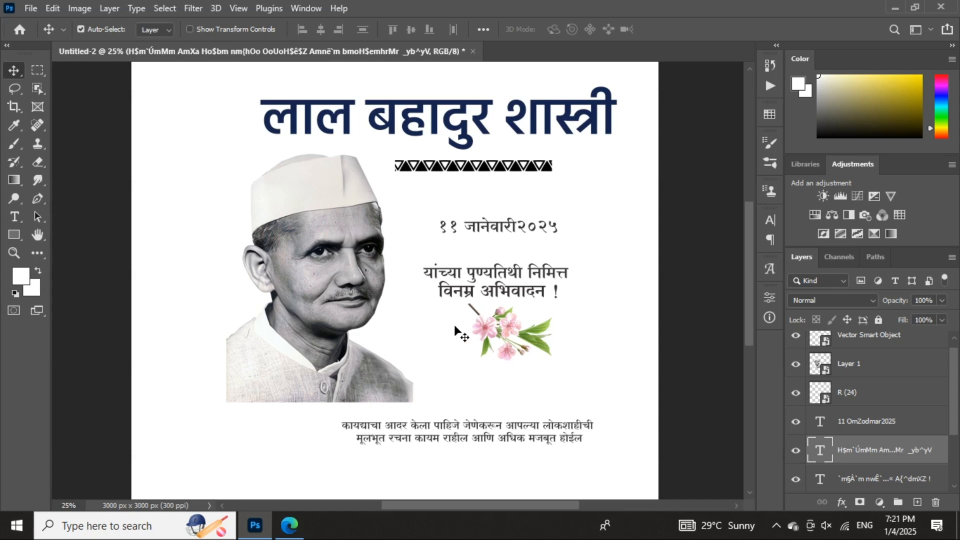
- Switch to the Google Input Tools page in Edge and delete all the existing Marathi text
mouse_move(299, 529)
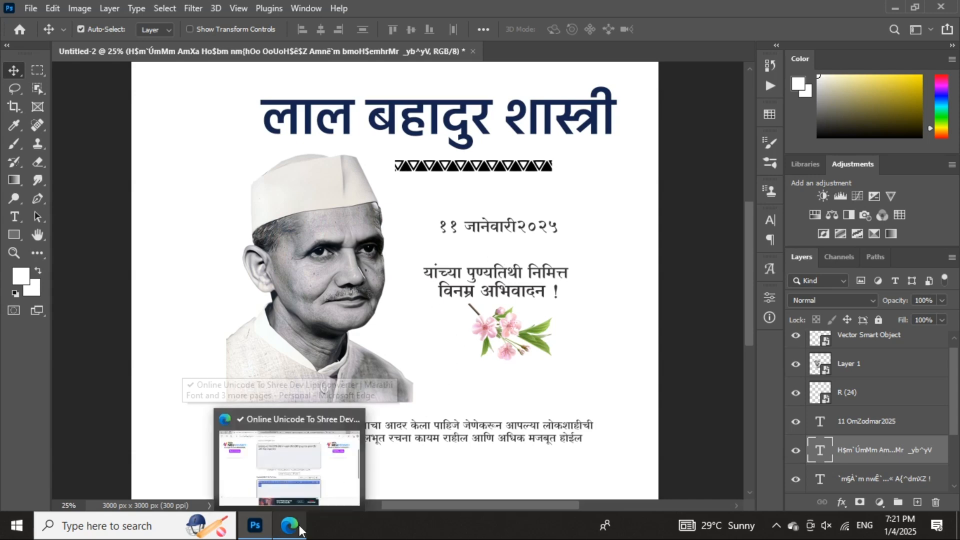
click(280, 465)
click(340, 12)
click(288, 345)
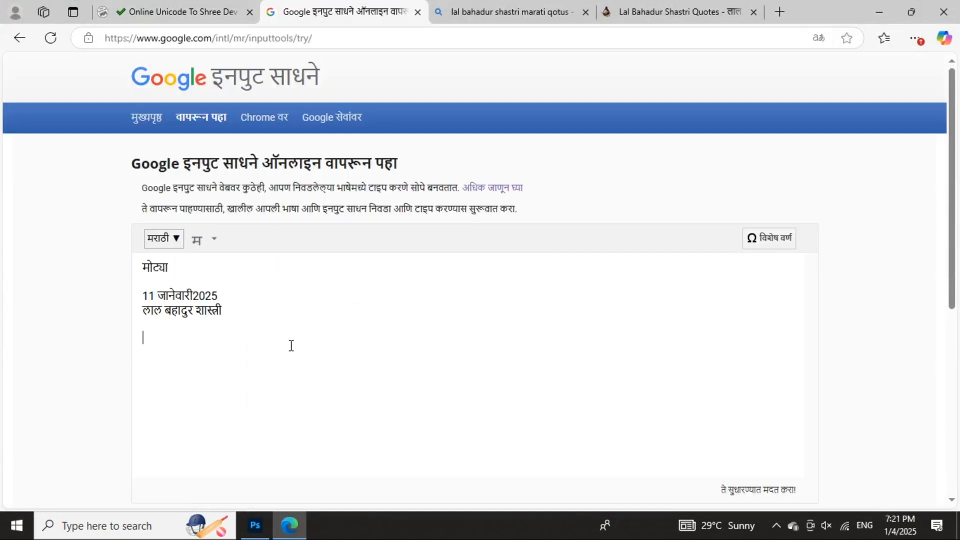
drag(263, 325, 122, 266)
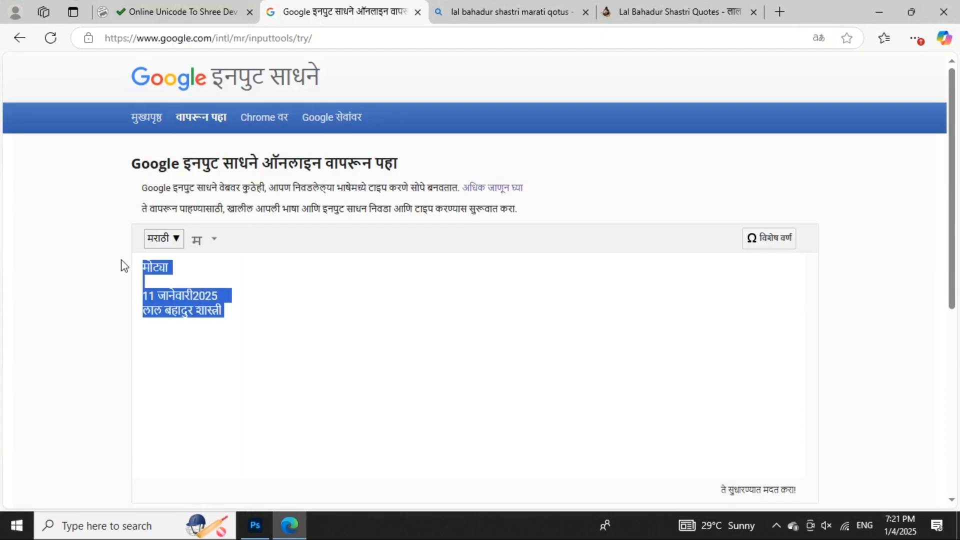
click(420, 384)
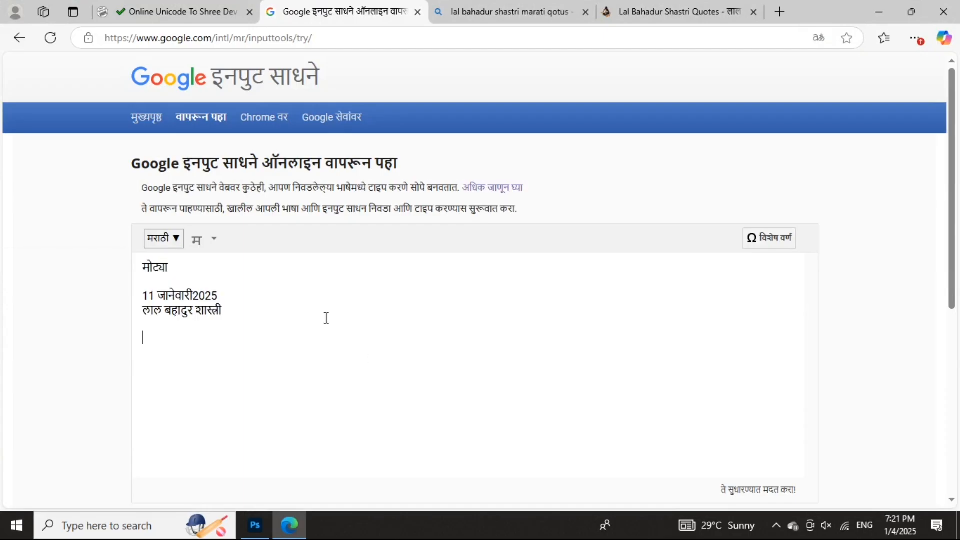
drag(230, 311, 47, 253)
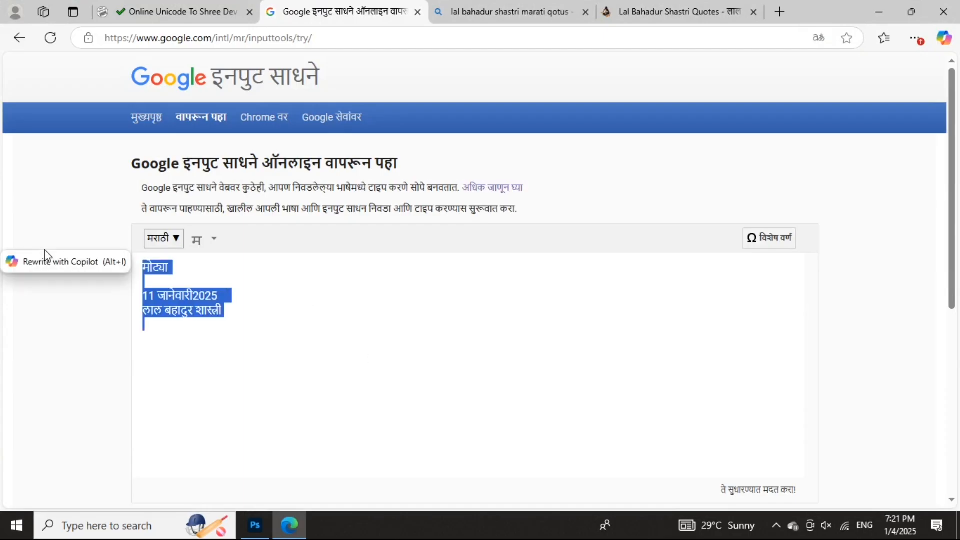
key(BackSpace)
click(255, 525)
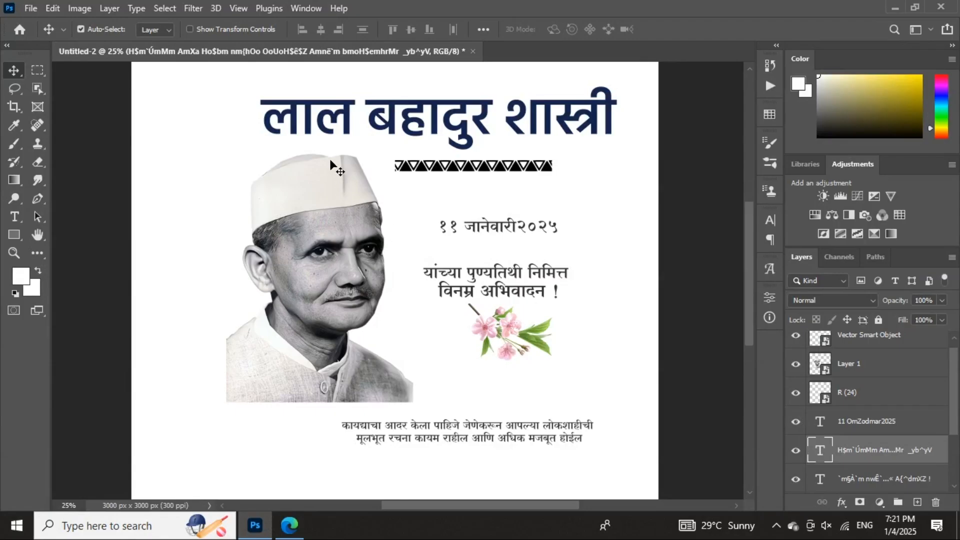
click(289, 525)
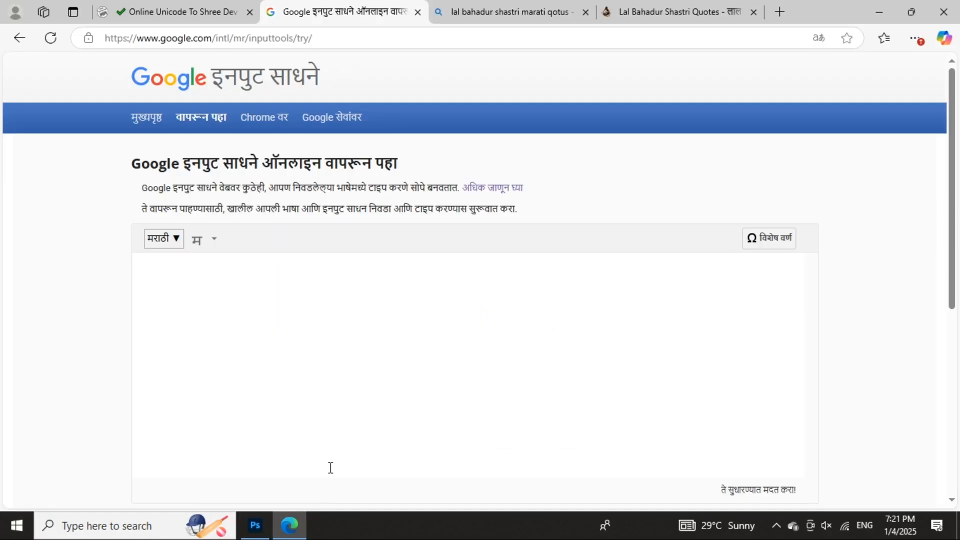
text(lalb)
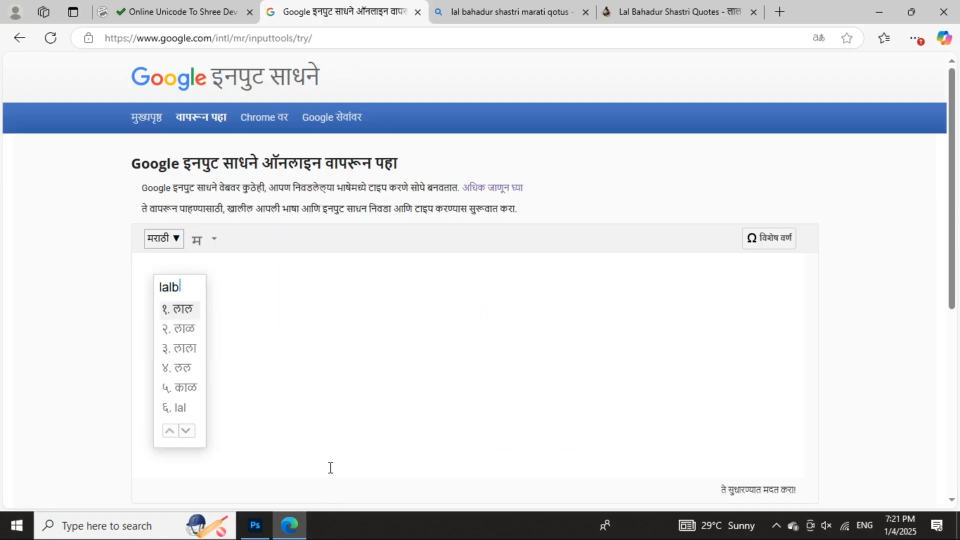
text(a)
key(BackSpace)
key(BackSpace)
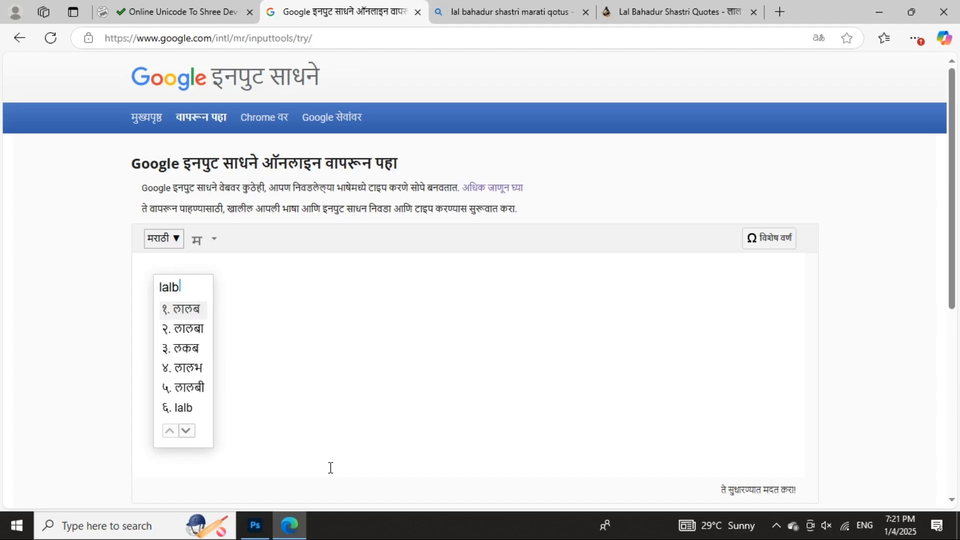
text(bh)
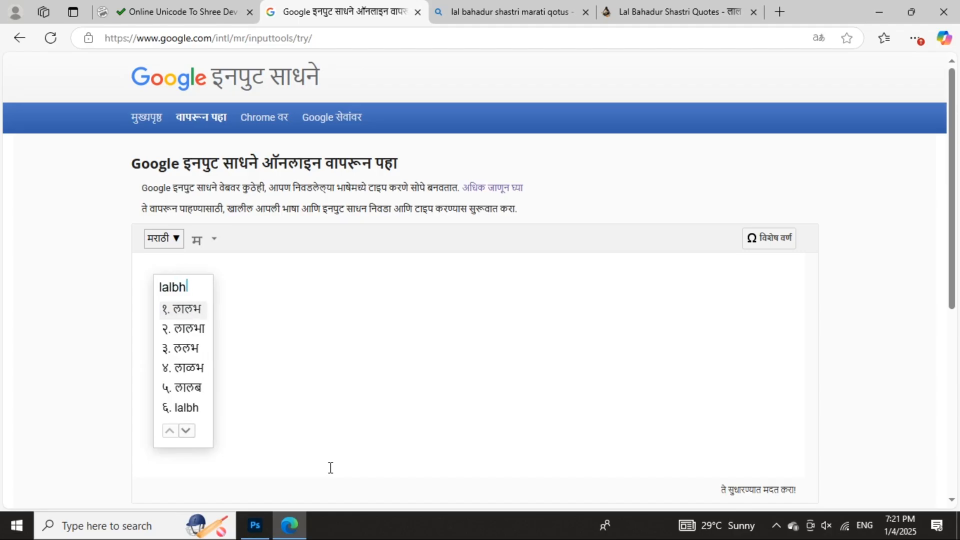
text(hadur)
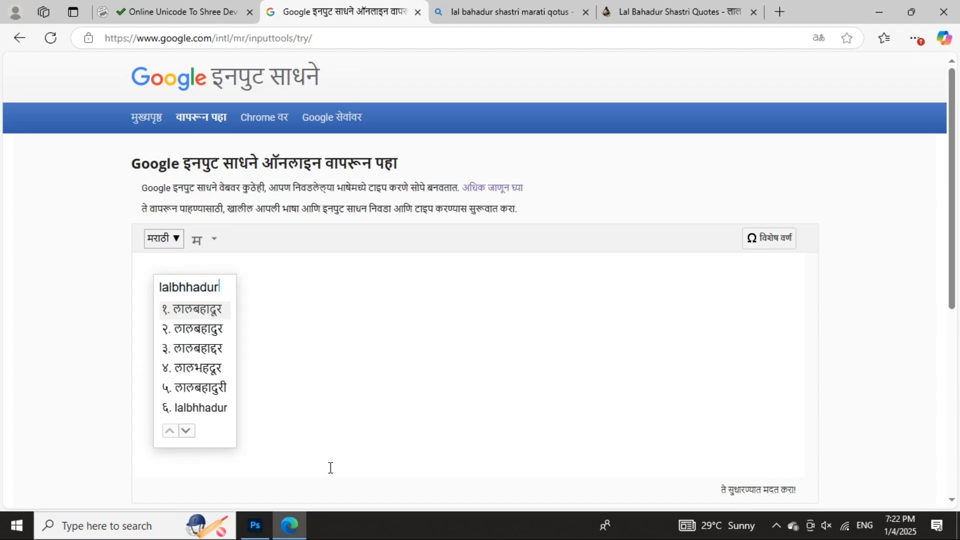
key(BackSpace)
key(BackSpace)
key(BackSpace)
key(BackSpace)
key(BackSpace)
key(BackSpace)
key(BackSpace)
key(BackSpace)
key(BackSpace)
key(BackSpace)
- Enter लाल बहादुर in the Marathi transliteration box by transliterating "lal bhadur", and select the text
text(lal)
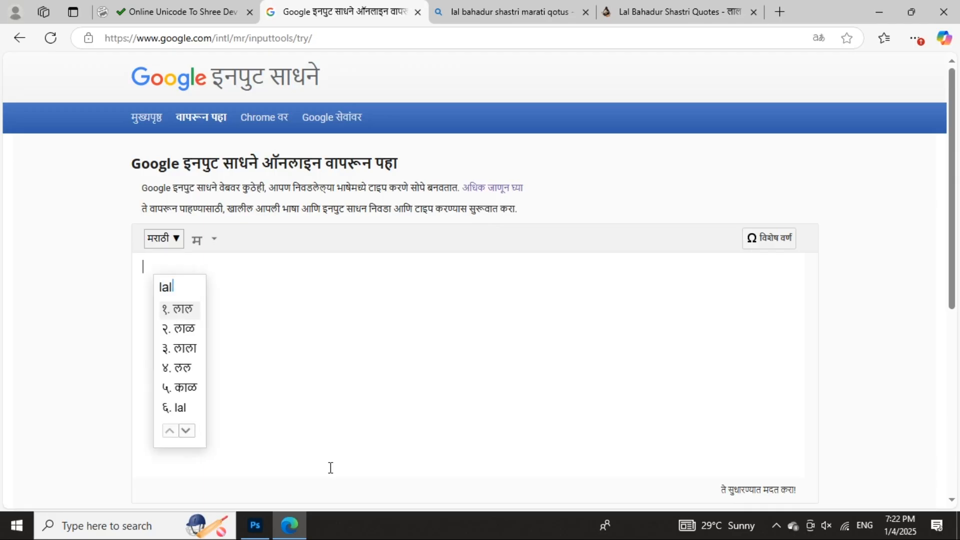
text( bhadur)
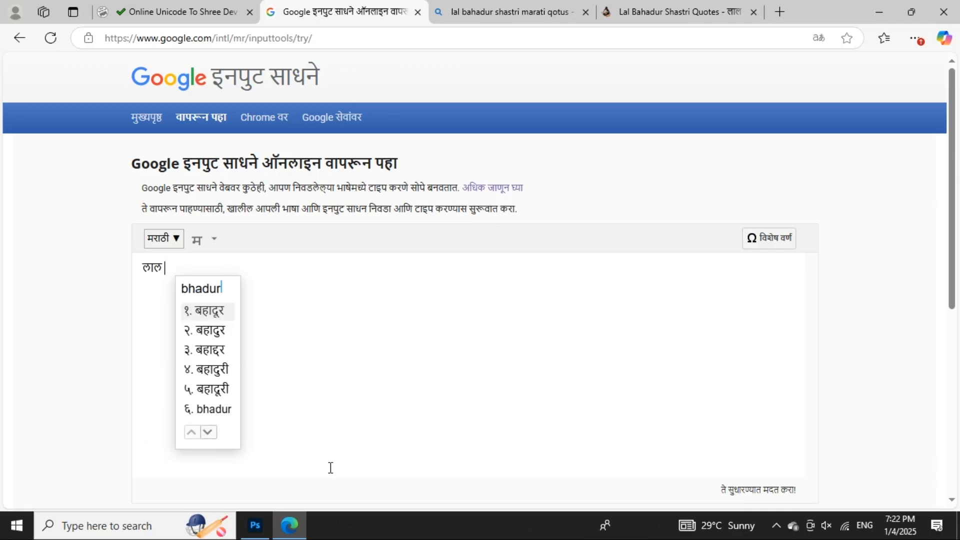
click(210, 330)
drag(229, 286, 135, 298)
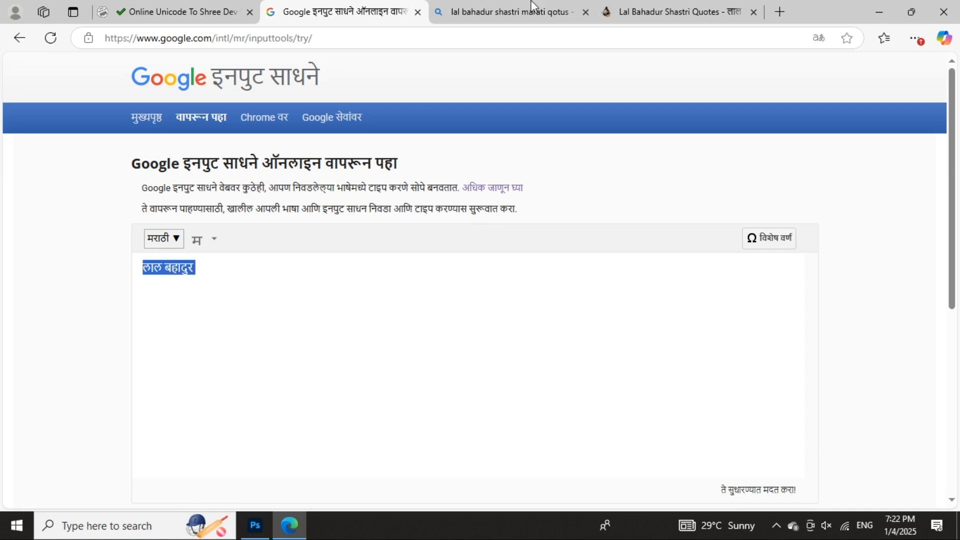
- Replace the Lal Bahadur Shastri quotes page with the hindityping.info Unicode to Shree Lipi converter and view its conversion area
click(665, 12)
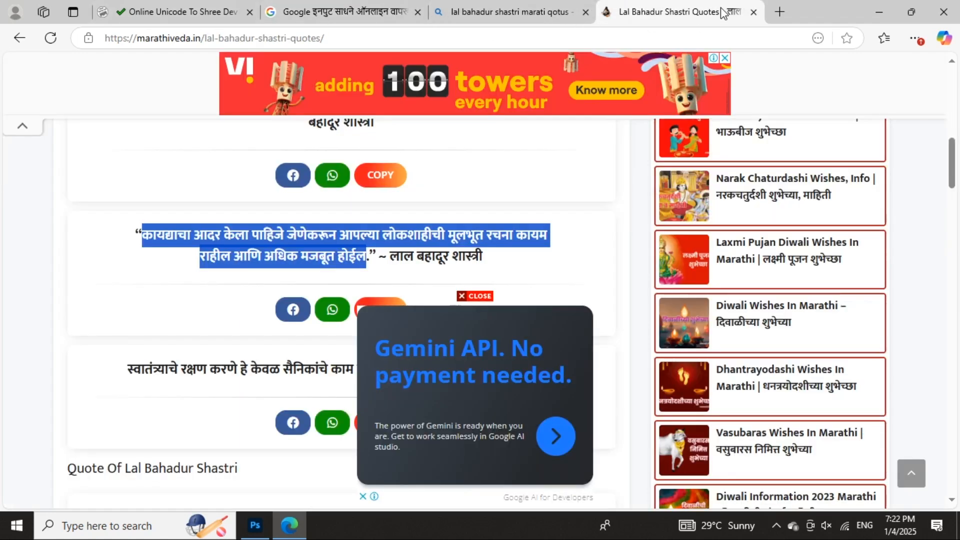
click(571, 15)
click(611, 12)
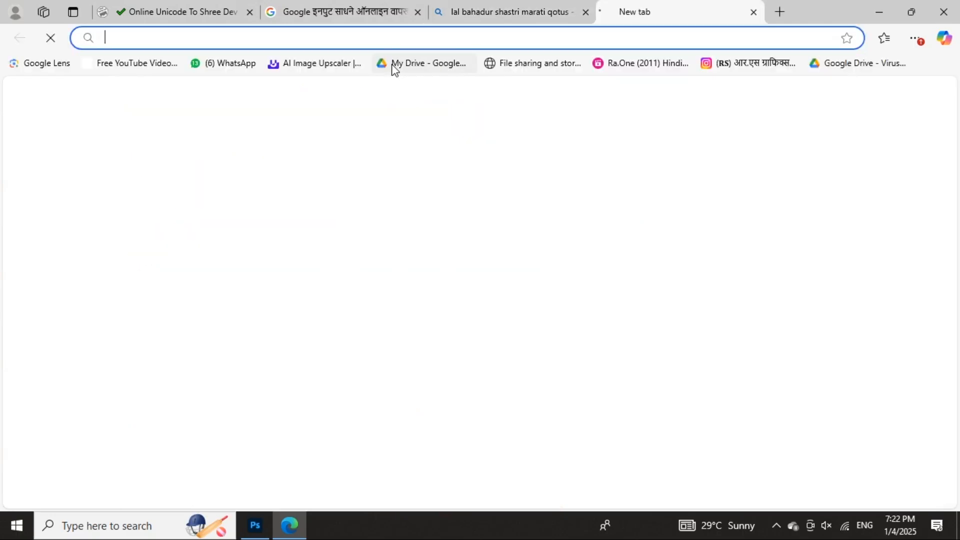
text(shree)
click(129, 70)
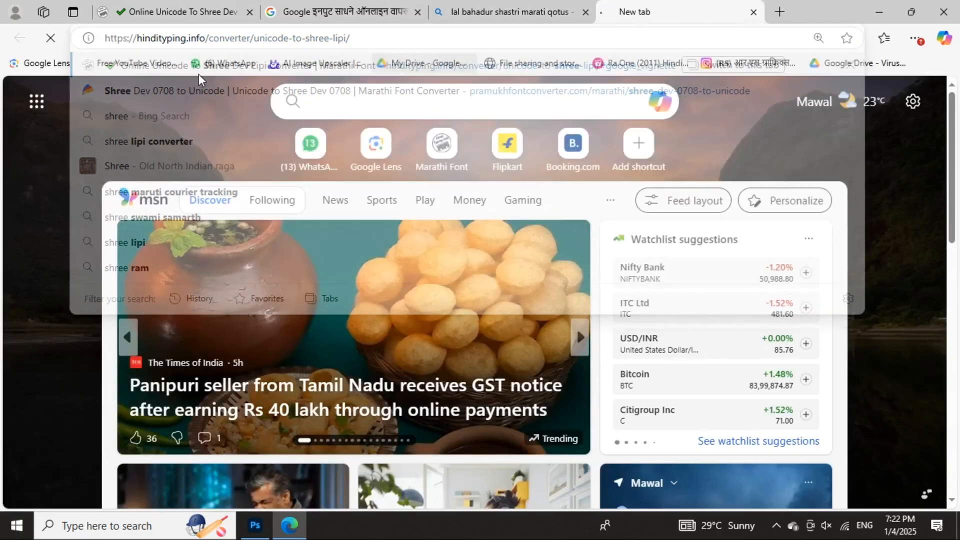
click(288, 270)
scroll(338, 284, down, 3)
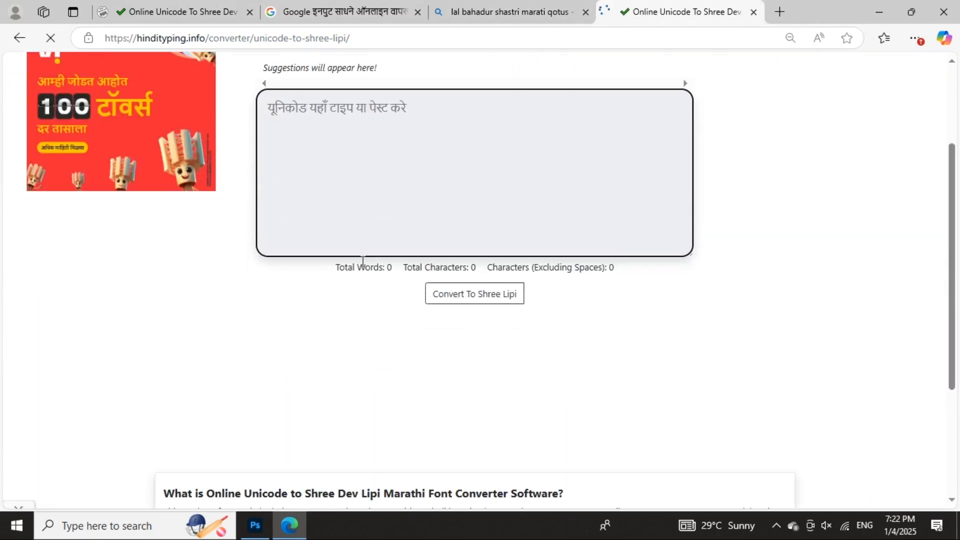
scroll(361, 255, up, 3)
scroll(484, 338, down, 4)
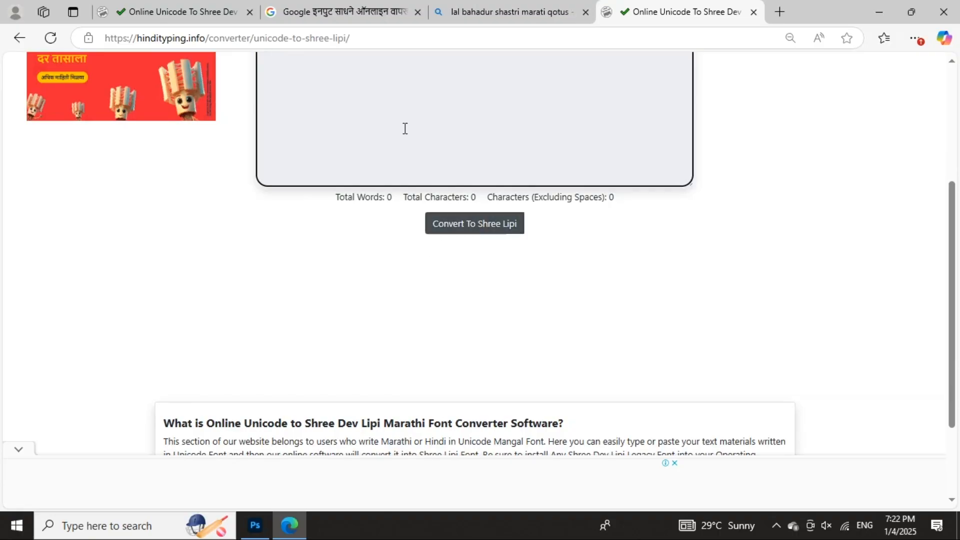
- Switch to Photoshop and begin a new document with its width measured in inches
click(345, 12)
click(256, 525)
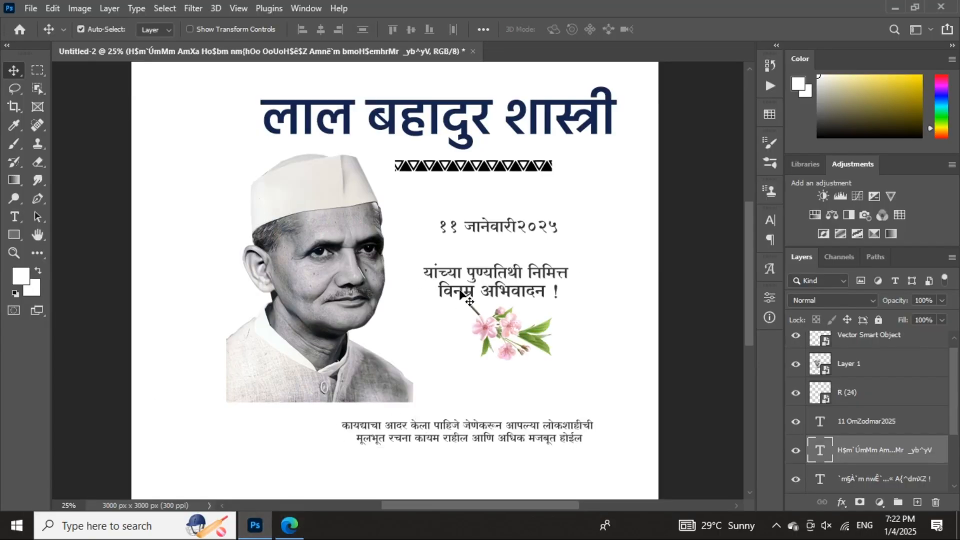
scroll(520, 240, up, 1)
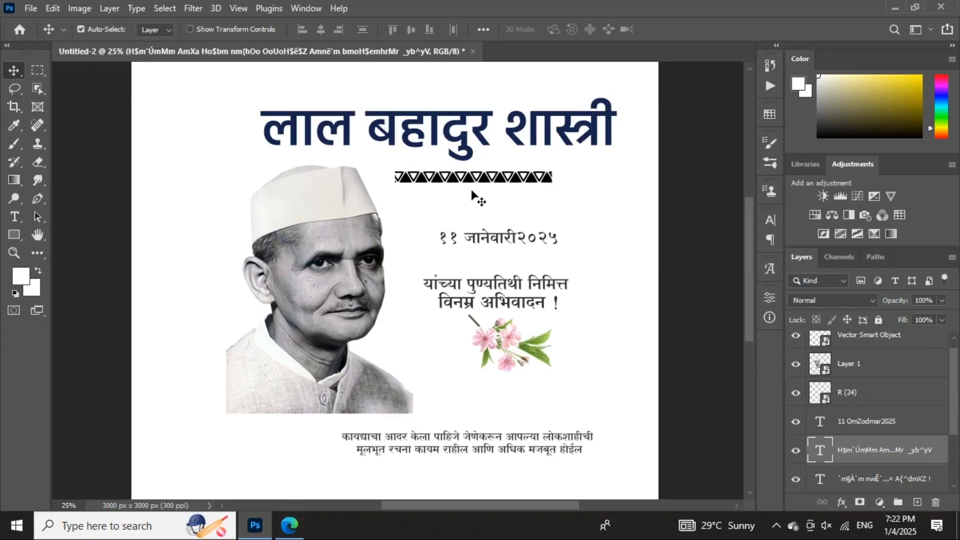
key(ctrl+minus)
key(ctrl+plus)
click(31, 8)
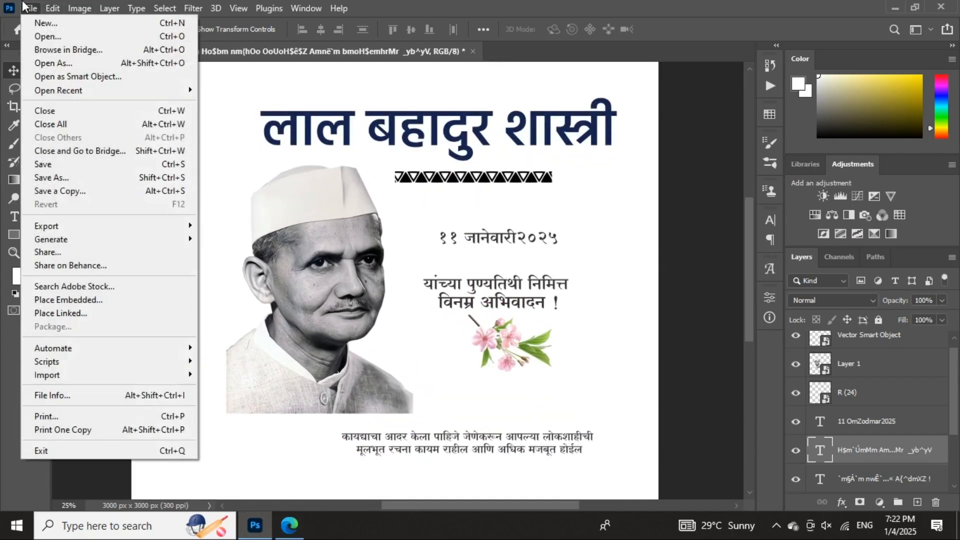
click(44, 16)
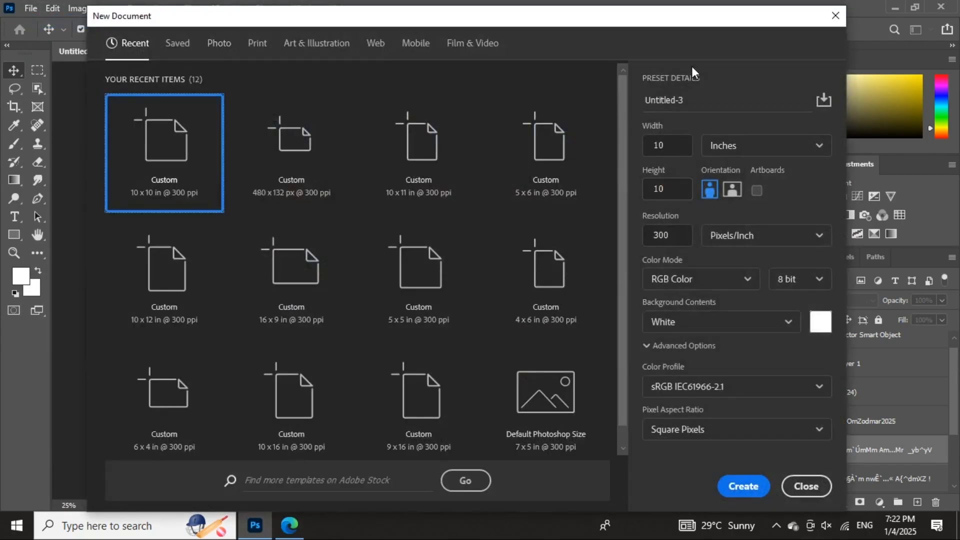
drag(689, 23, 682, 134)
click(728, 257)
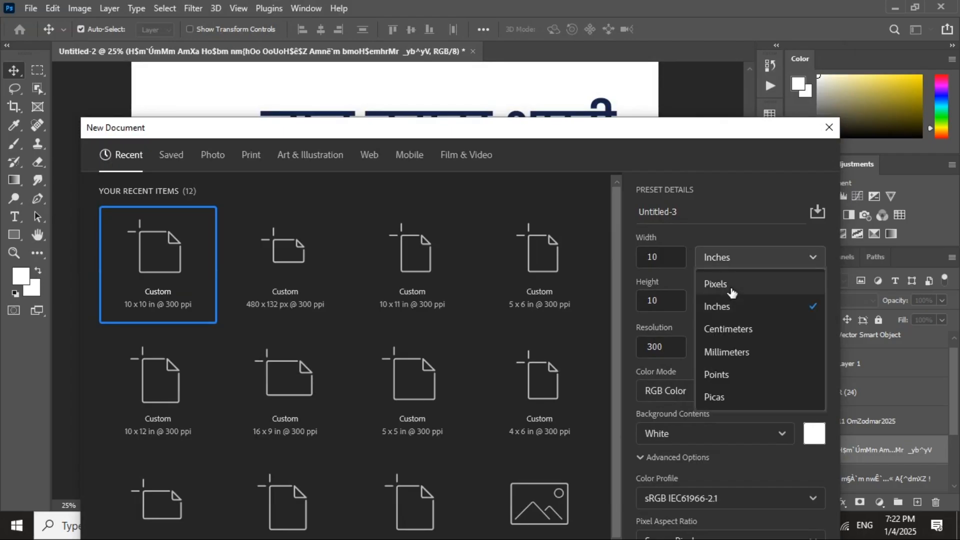
click(731, 307)
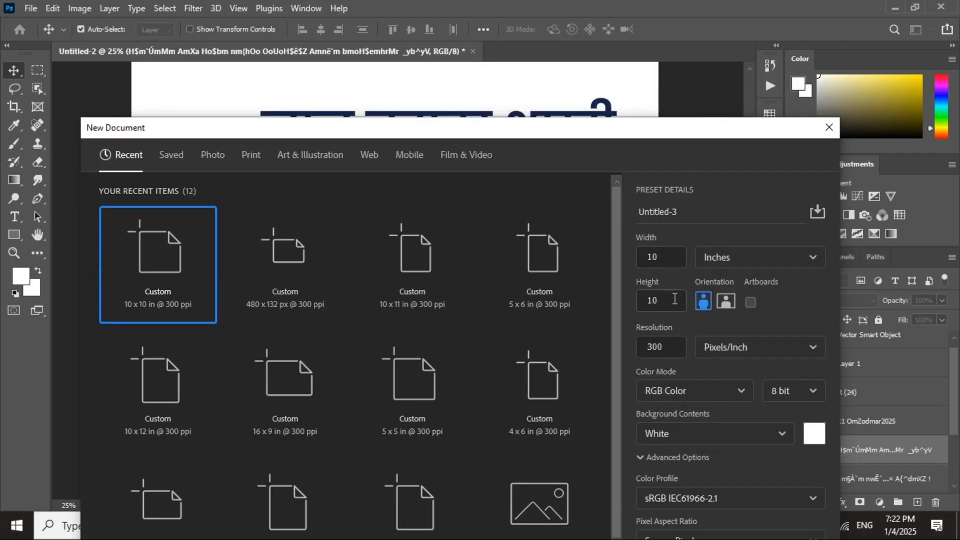
- Create the 10 × 10 inch document at 300 pixels/inch in RGB Color with a white background
drag(675, 301, 604, 320)
drag(664, 258, 623, 270)
drag(597, 135, 586, 79)
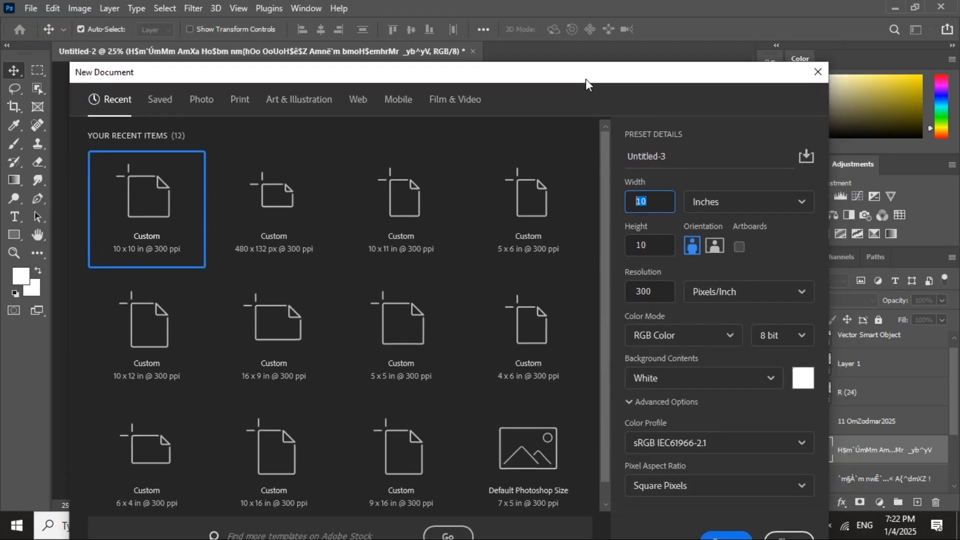
click(694, 293)
click(743, 317)
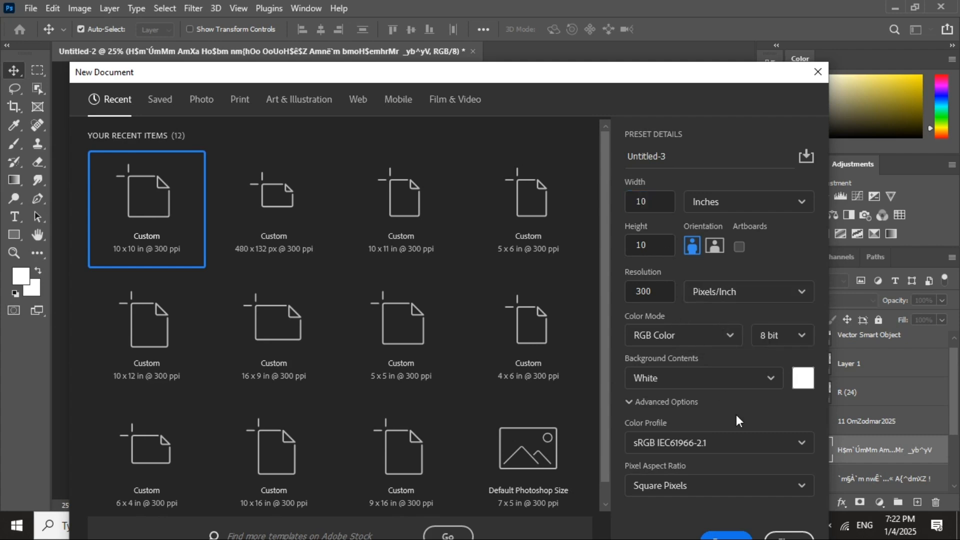
click(739, 534)
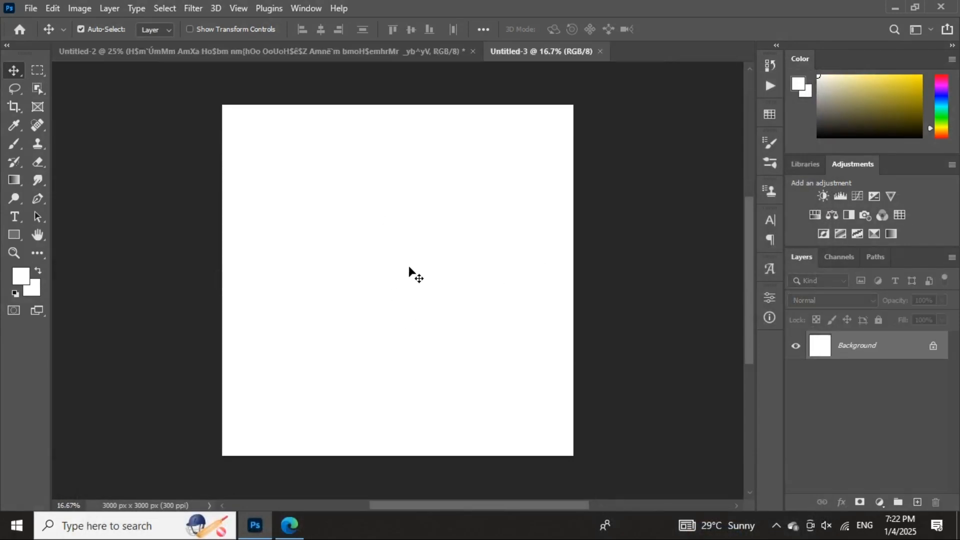
- Return to the Untitled-2 poster and shift the portrait slightly down and to the left
click(319, 57)
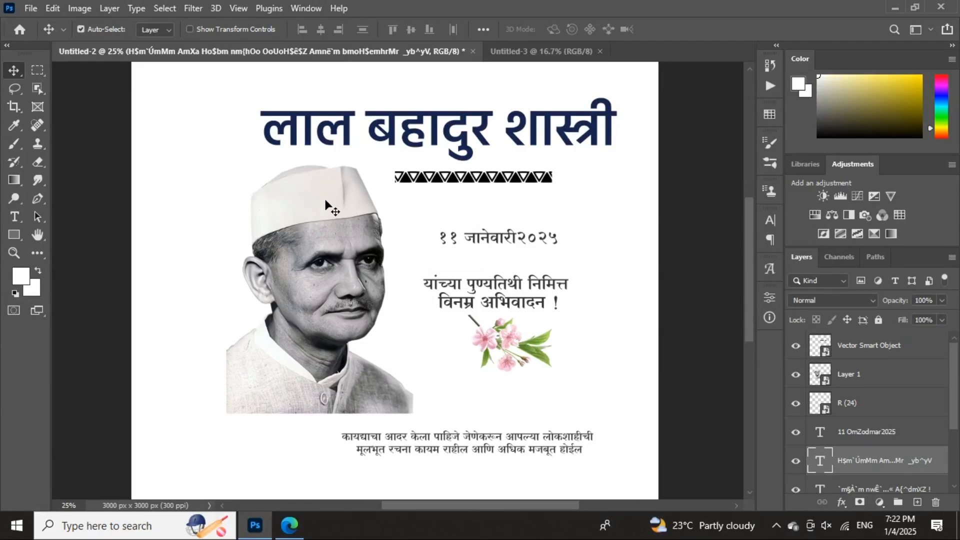
drag(300, 269, 292, 286)
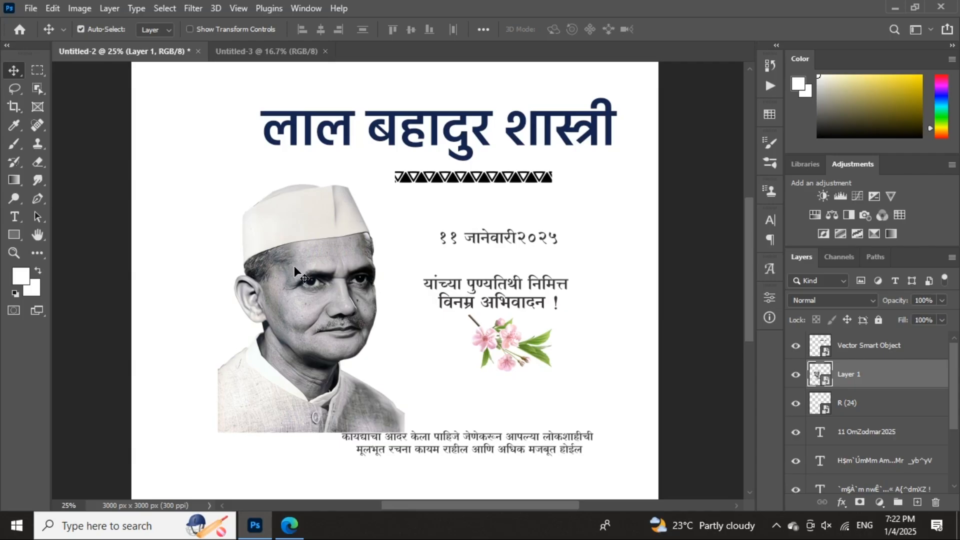
- Try to copy the portrait into the blank Untitled-3 document, undo the copy and return to Untitled-2
drag(294, 266, 325, 326)
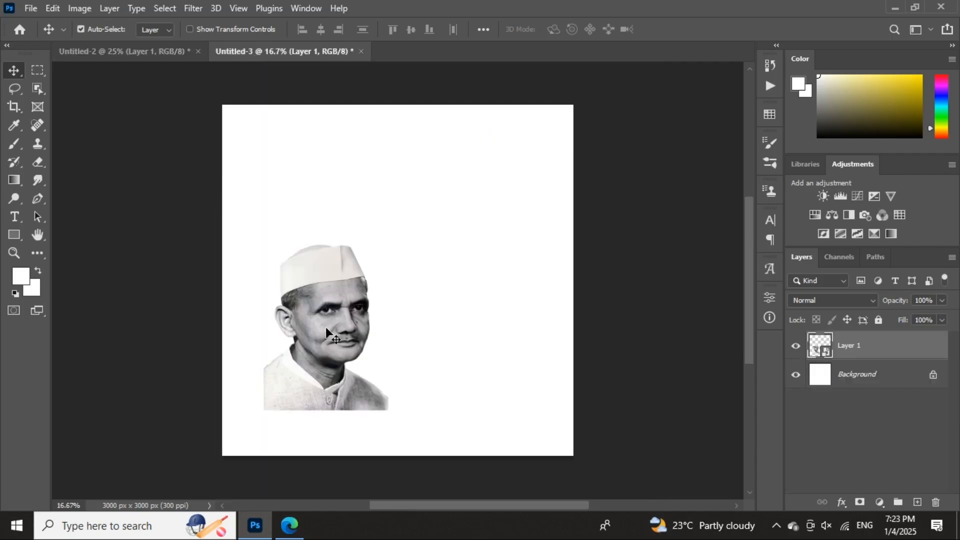
key(ctrl+z)
key(ctrl+Tab)
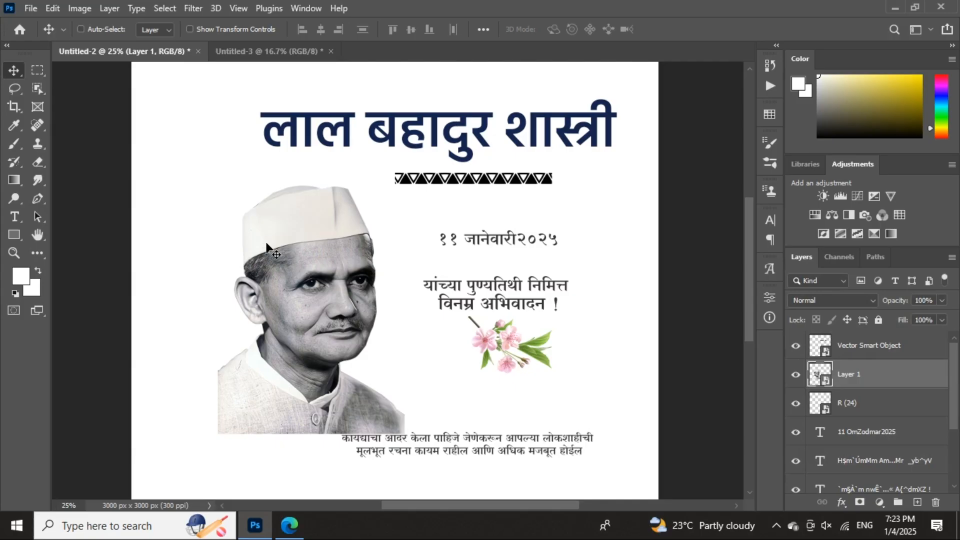
- Switch to Untitled-3, restore the portrait copied there and move it toward the canvas's left edge
key(ctrl+Tab)
key(ctrl+shift+z)
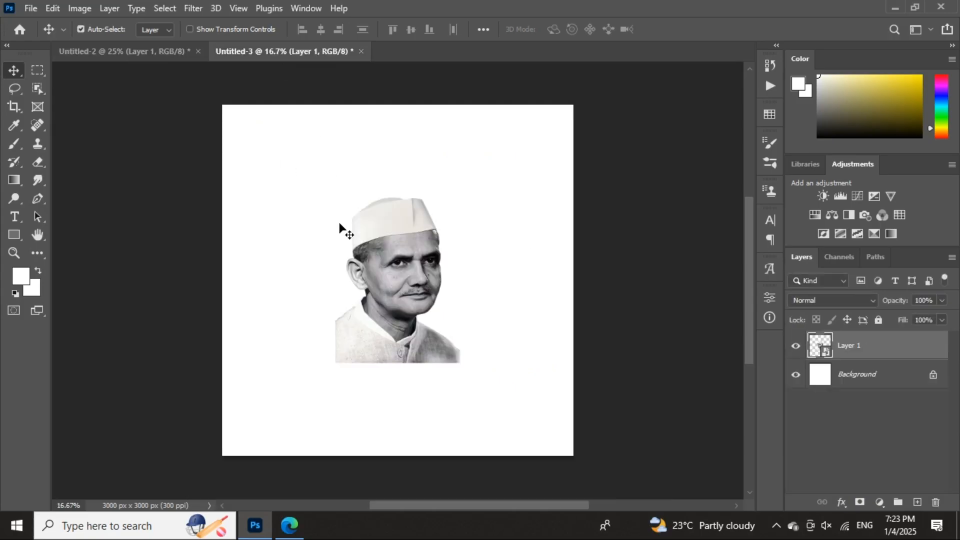
drag(413, 287, 312, 307)
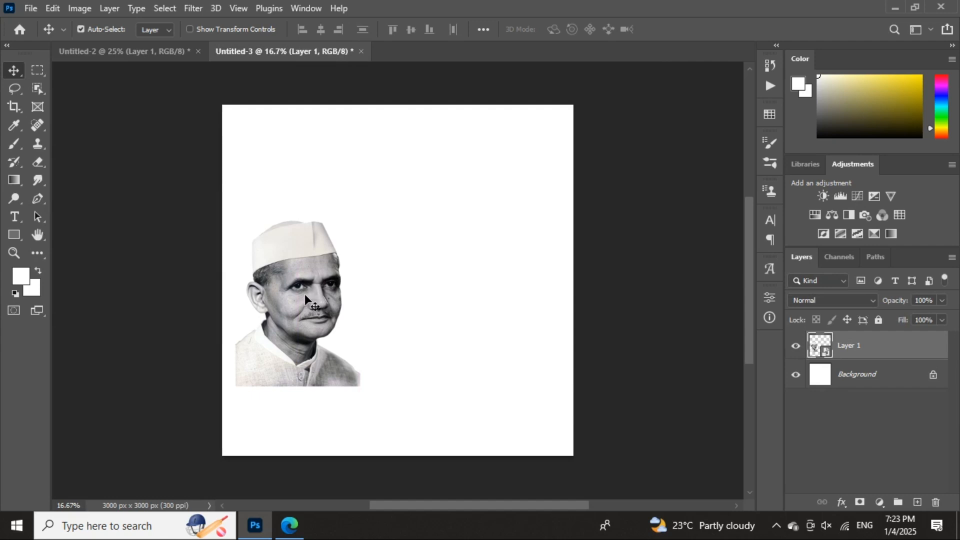
- Duplicate the portrait, place the copy to its right, and toggle the original Layer 1's visibility
key(ctrl+j)
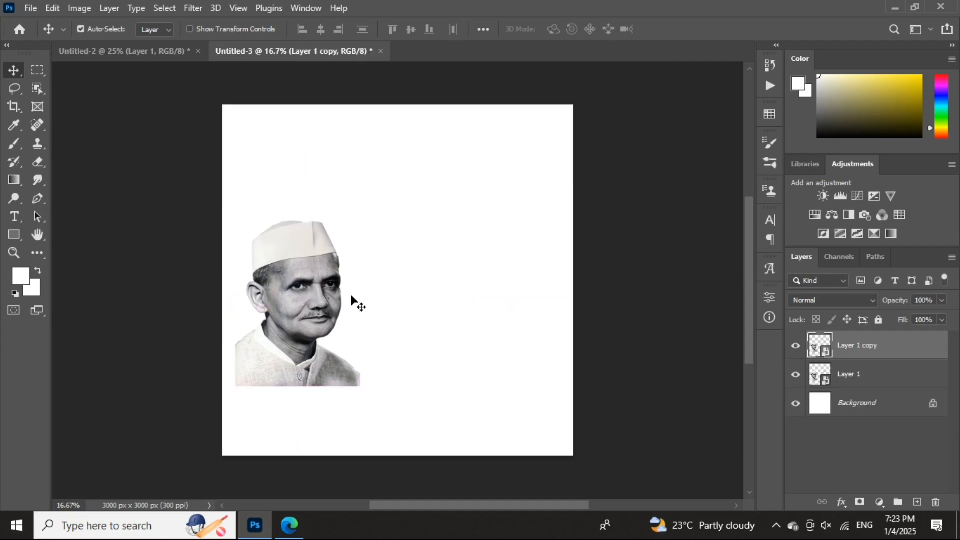
key(ctrl+z)
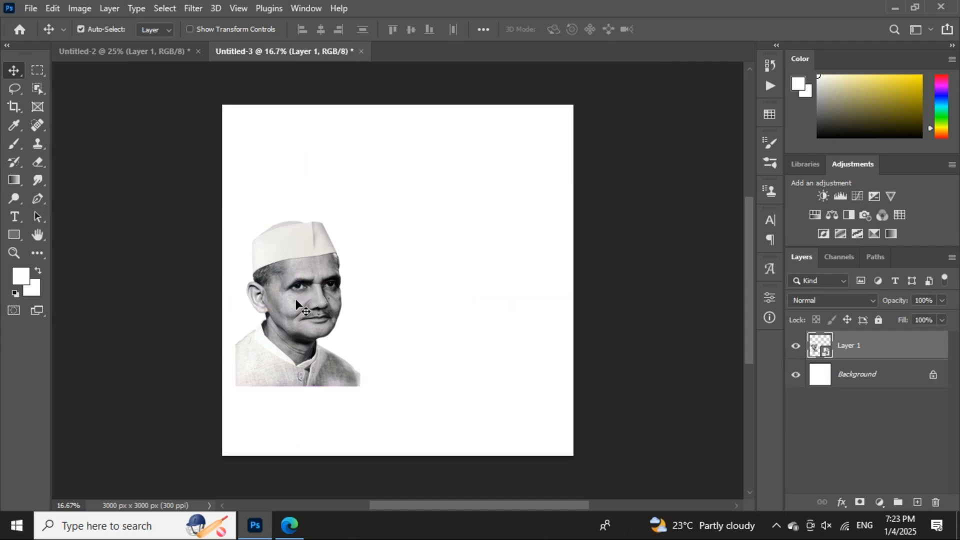
drag(296, 304, 433, 304)
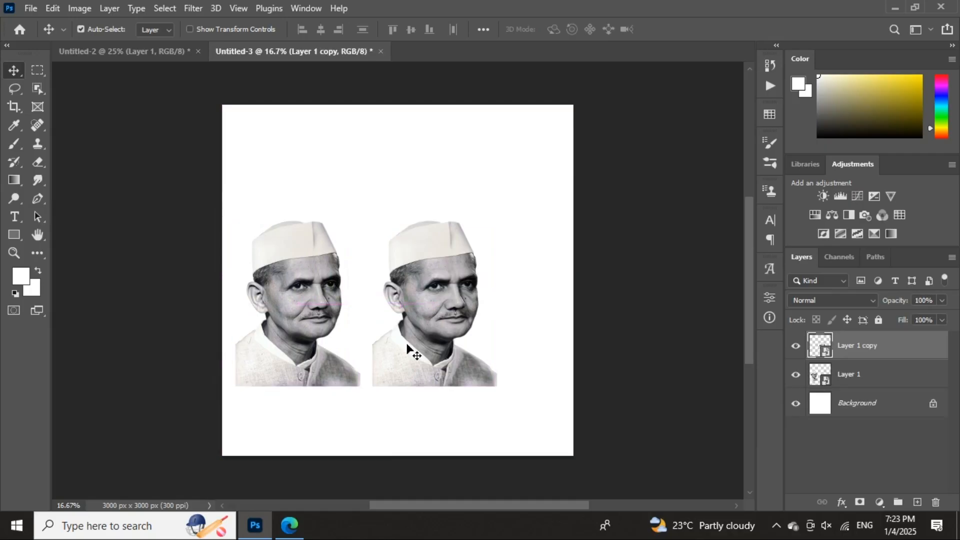
click(838, 374)
click(796, 375)
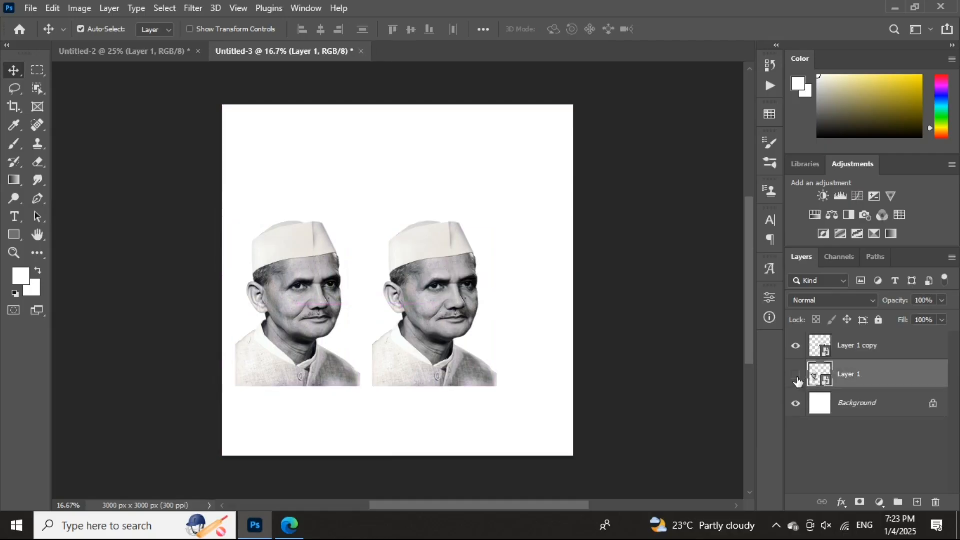
click(797, 376)
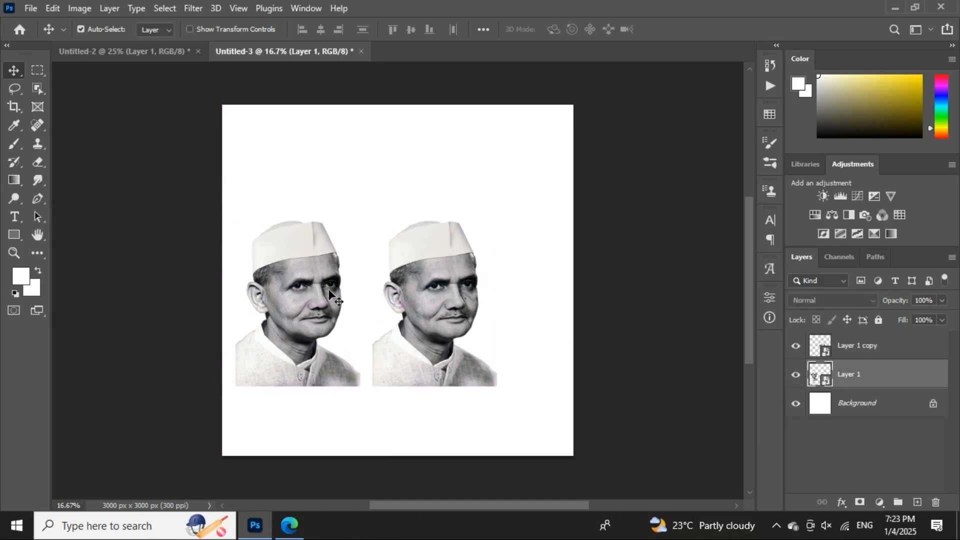
- Rasterize the Layer 1 copy layer and shift both portraits slightly to the right
right_click(843, 350)
click(700, 274)
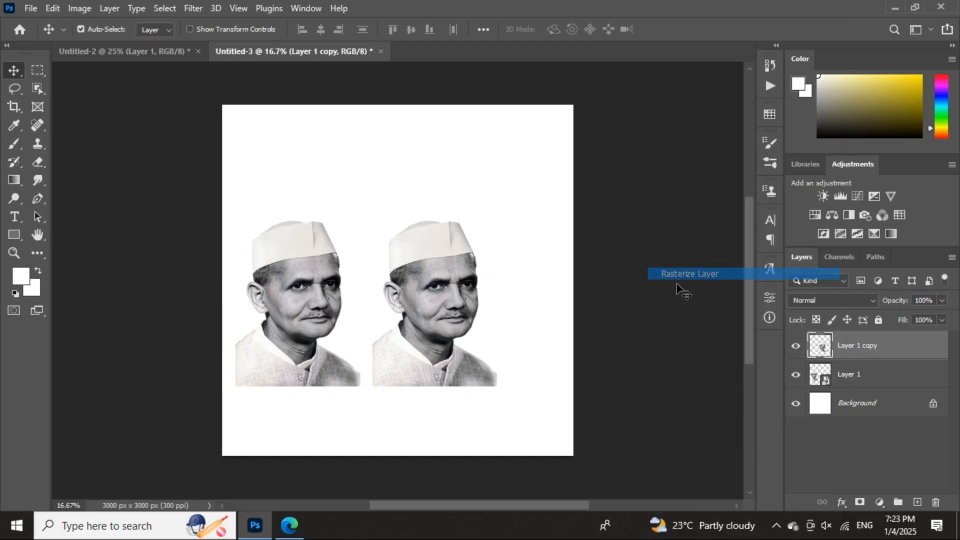
drag(436, 288, 461, 289)
drag(326, 291, 350, 290)
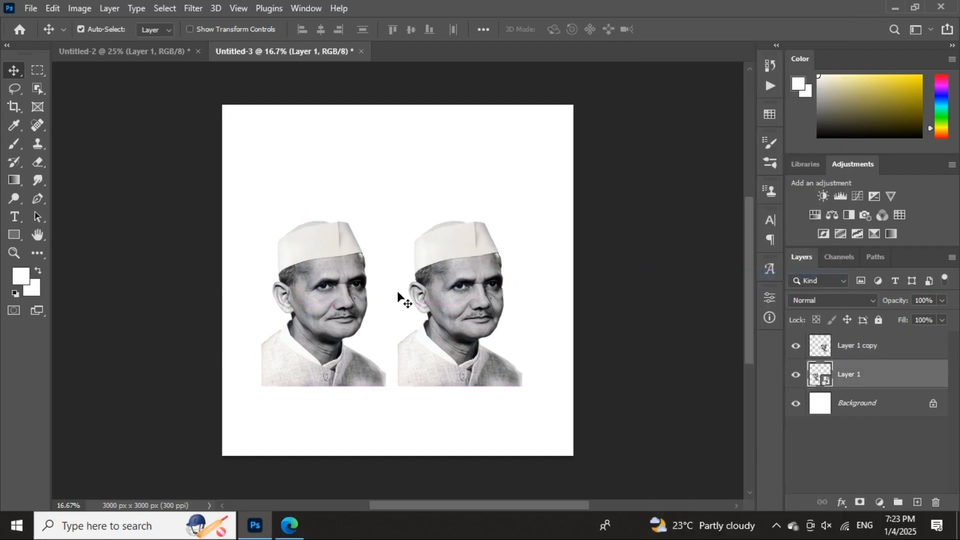
- Select both portrait layers and scale them down together to thumbnail size near the canvas's lower left
ctrl+click(883, 354)
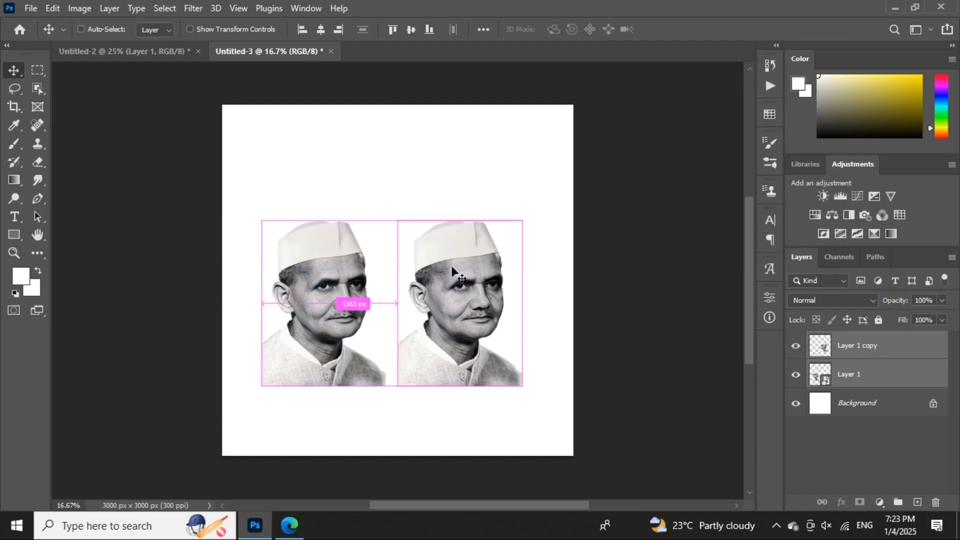
key(ctrl+t)
drag(525, 221, 302, 367)
click(696, 29)
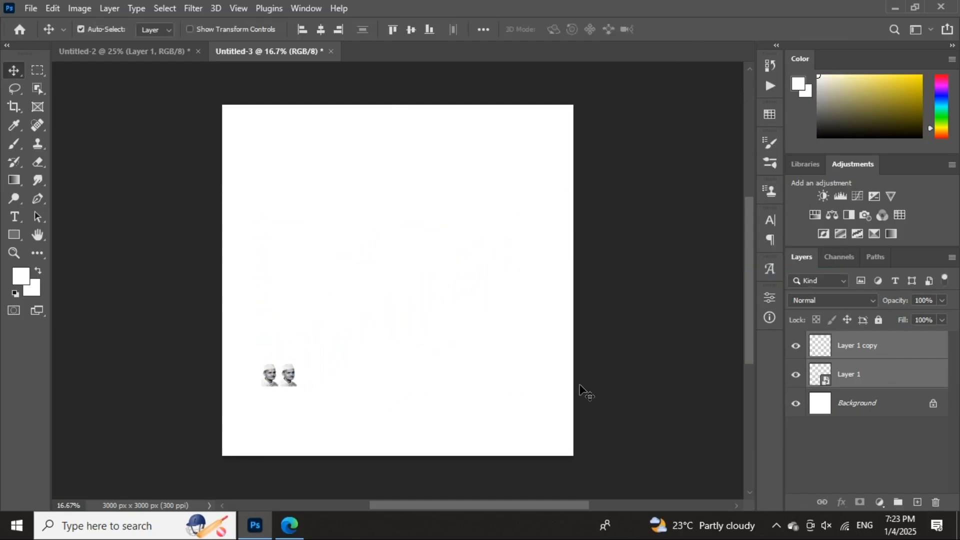
- Scale both miniature portraits up together to about 851% and shift them slightly left
key(ctrl)
key(ctrl+t)
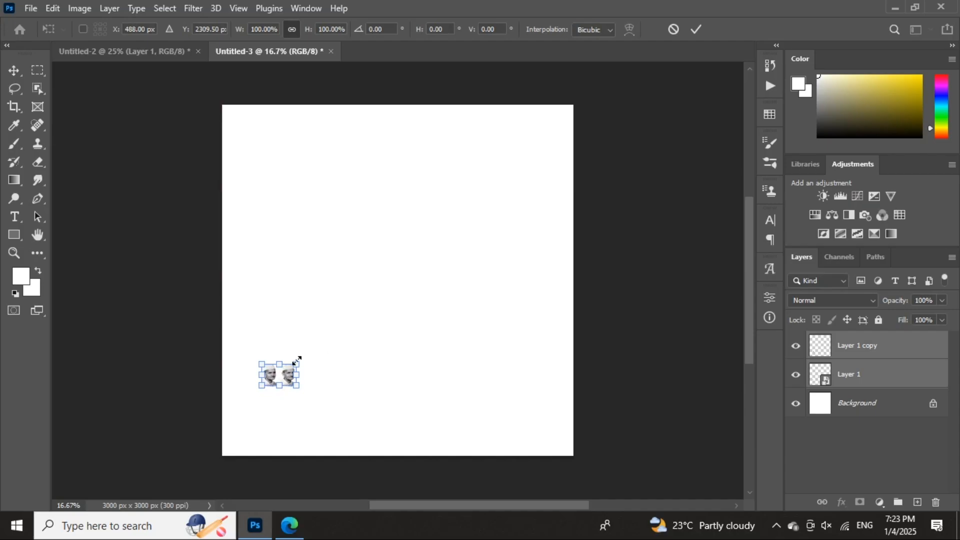
drag(297, 365, 548, 167)
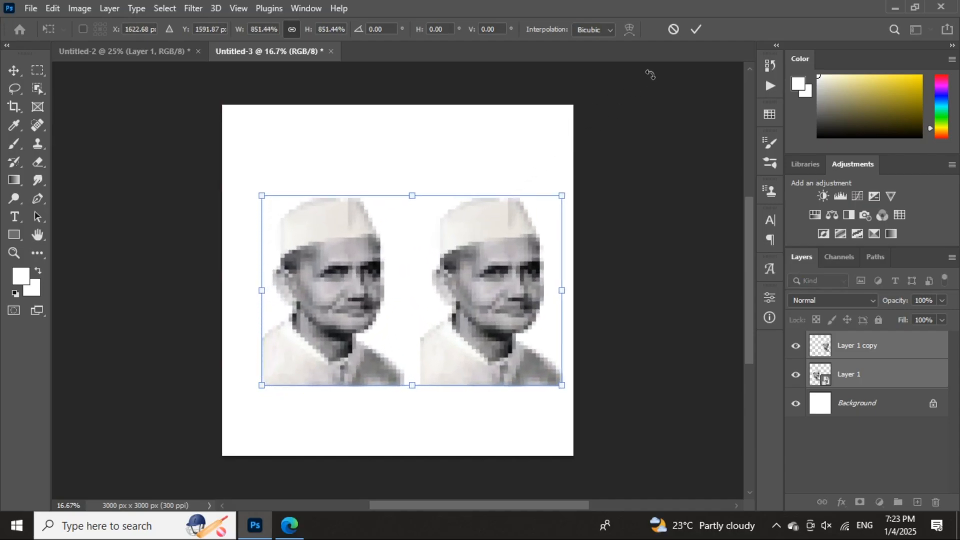
click(696, 28)
drag(518, 286, 508, 286)
click(625, 310)
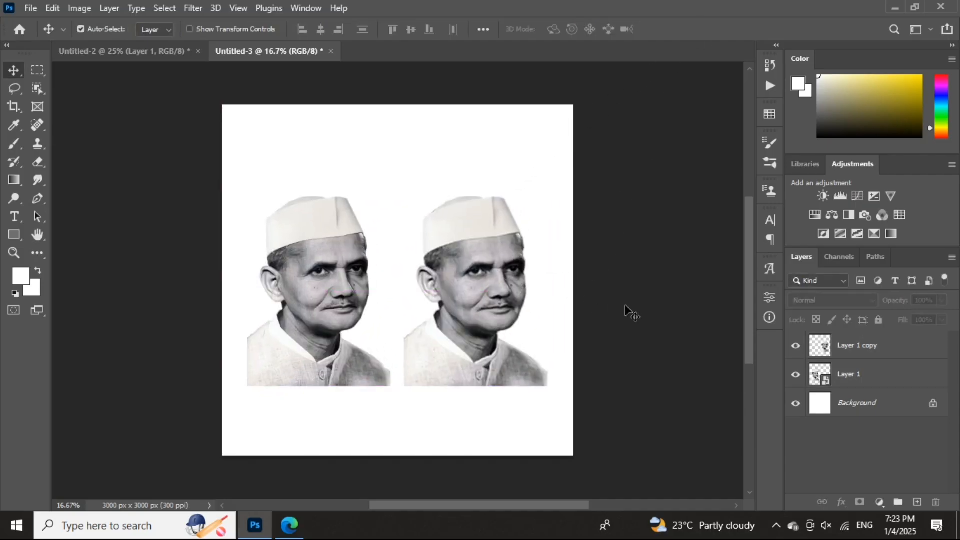
- Compare the sharpness of the smart-object portrait with the rasterized copy up close, toggling Layer 1's visibility
key(ctrl+plus)
key(ctrl+plus)
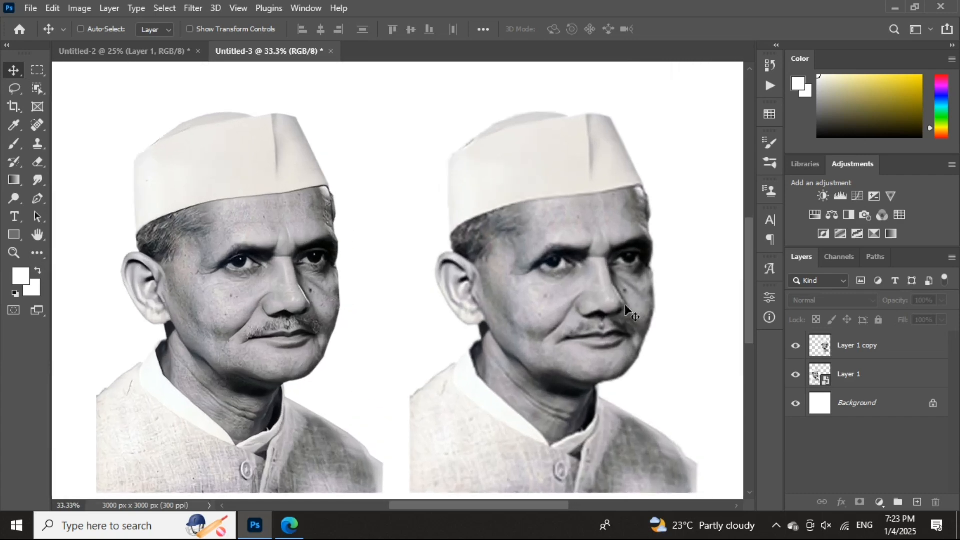
click(601, 304)
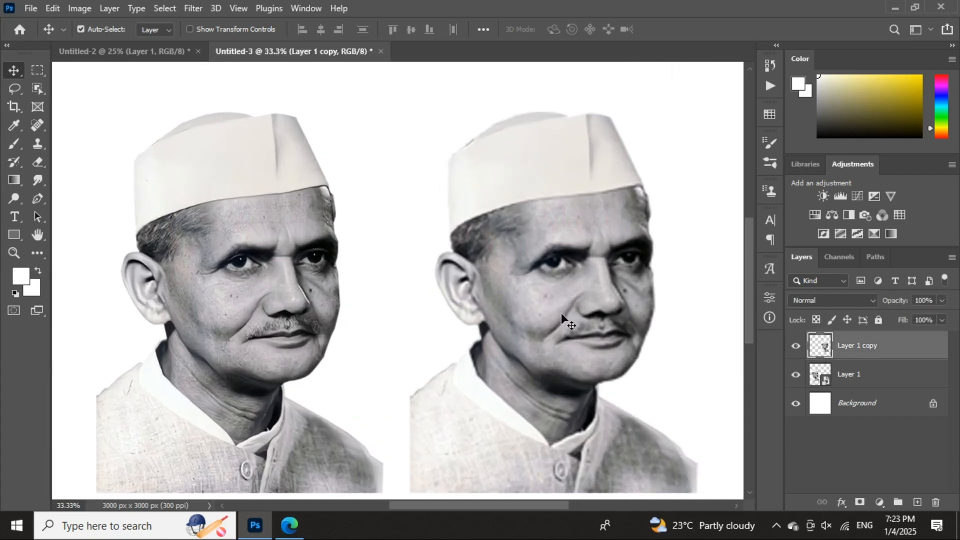
click(850, 382)
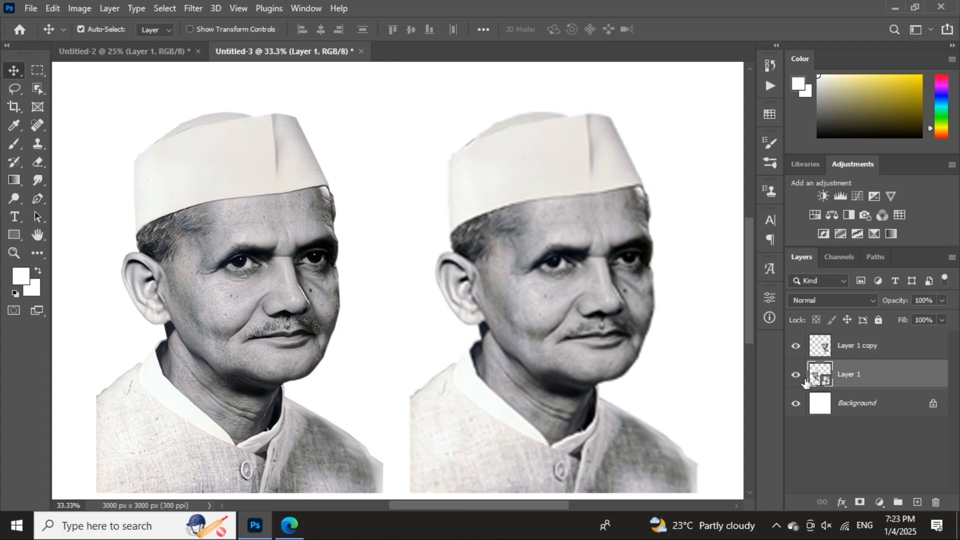
click(796, 376)
click(796, 376)
click(796, 376)
click(796, 376)
key(ctrl+minus)
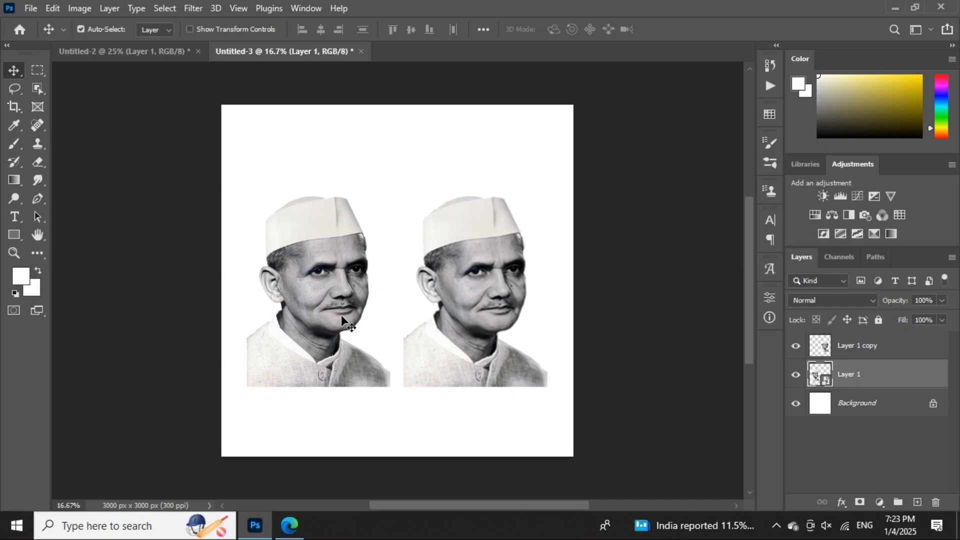
- Delete the rasterized portrait copy and enlarge the remaining portrait to 82.42% on the left side of the canvas
click(504, 304)
key(Delete)
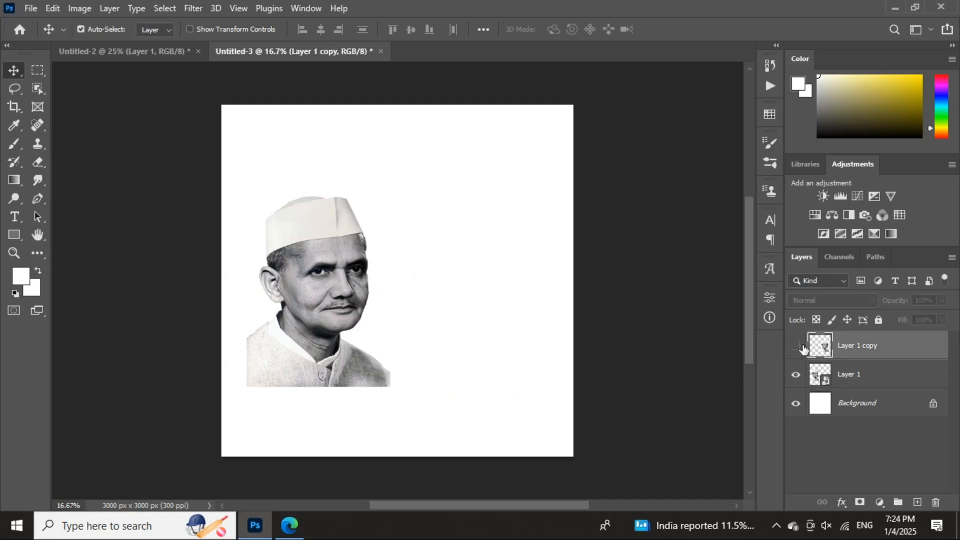
drag(302, 262, 308, 267)
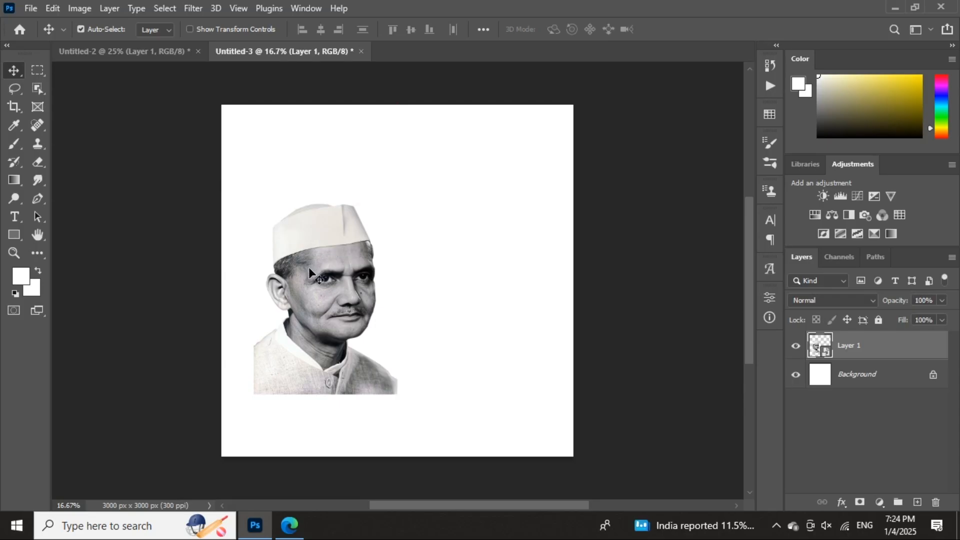
key(ctrl+t)
drag(324, 205, 339, 154)
click(697, 29)
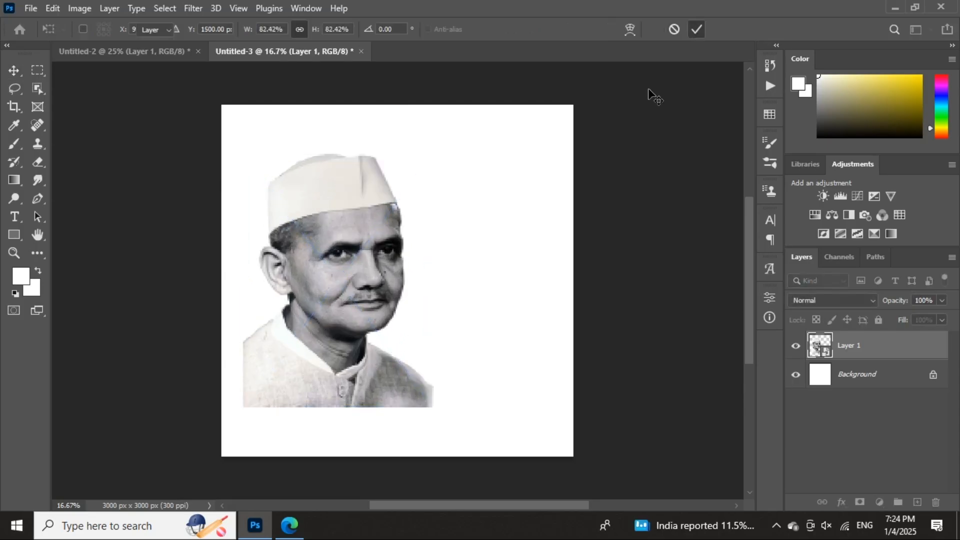
scroll(420, 366, up, 3)
click(440, 345)
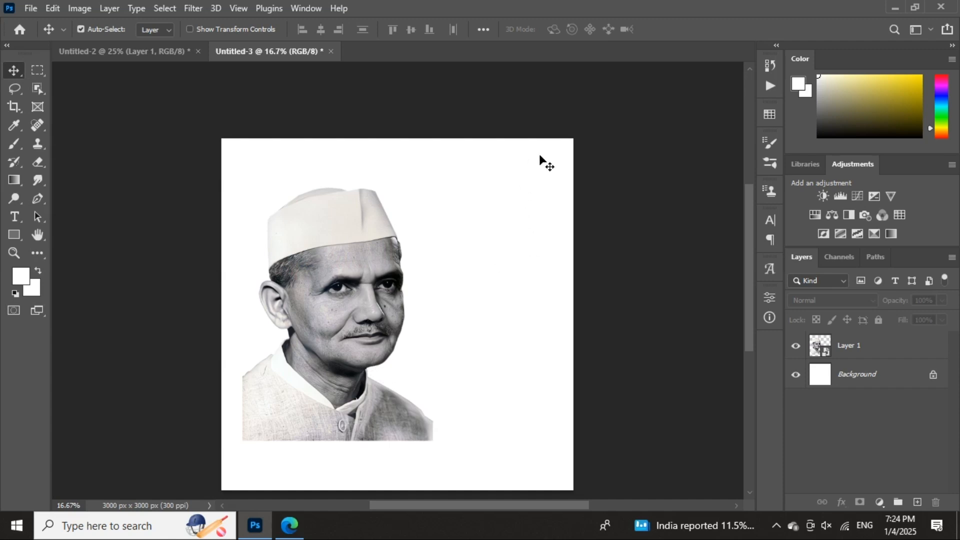
- Add a white (ffffff) Solid Color fill layer directly above the Background
click(831, 376)
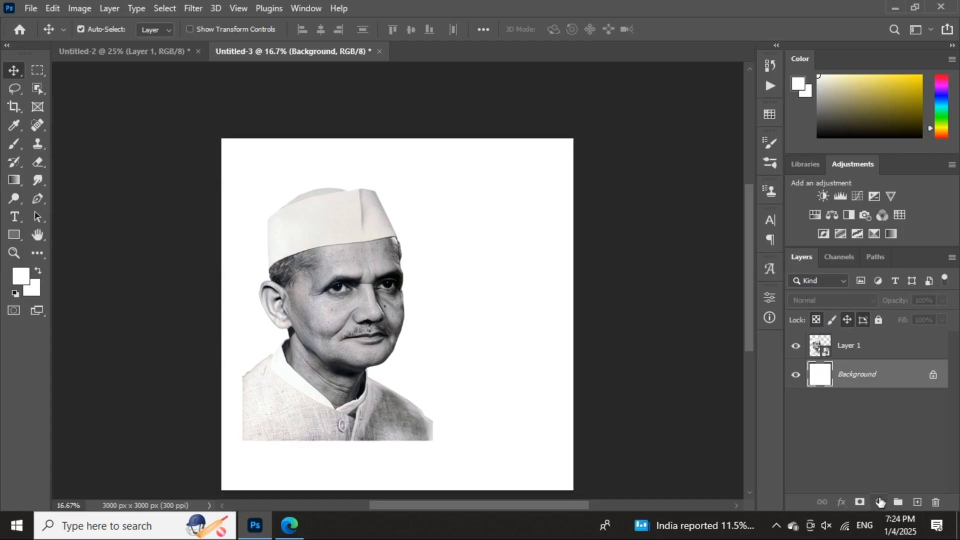
click(880, 502)
click(868, 248)
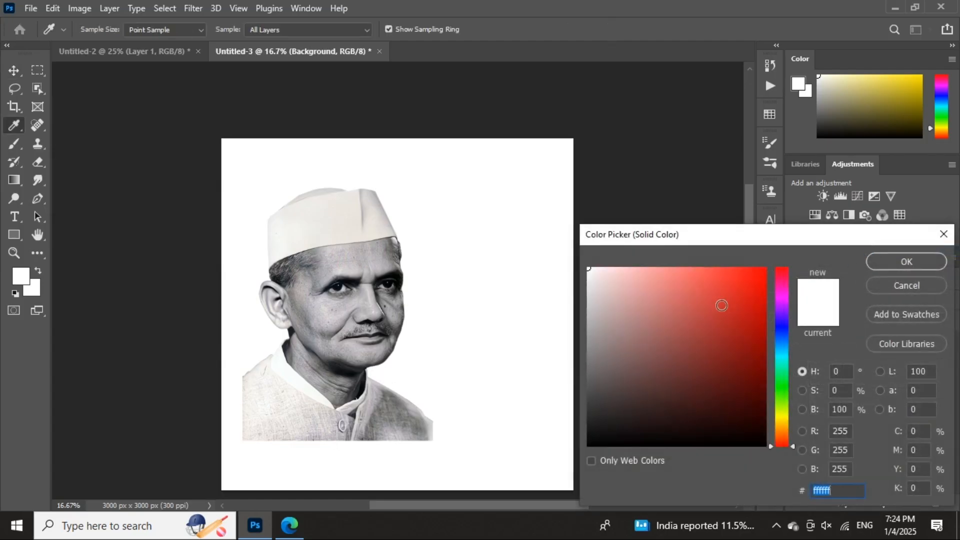
click(894, 264)
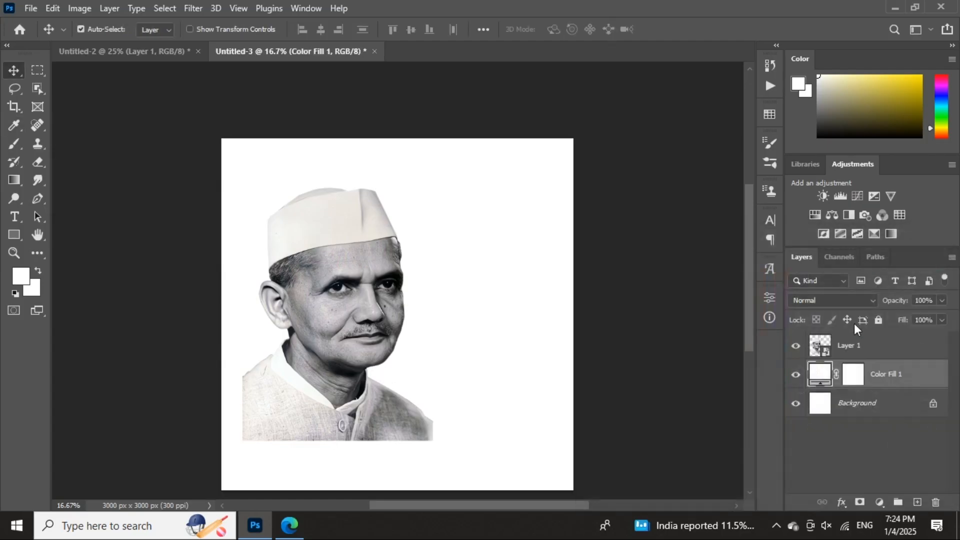
- Try colours sampled from the portrait for the fill layer and set it to light grey d3ced1 from the ear
double_click(820, 376)
drag(318, 353, 343, 357)
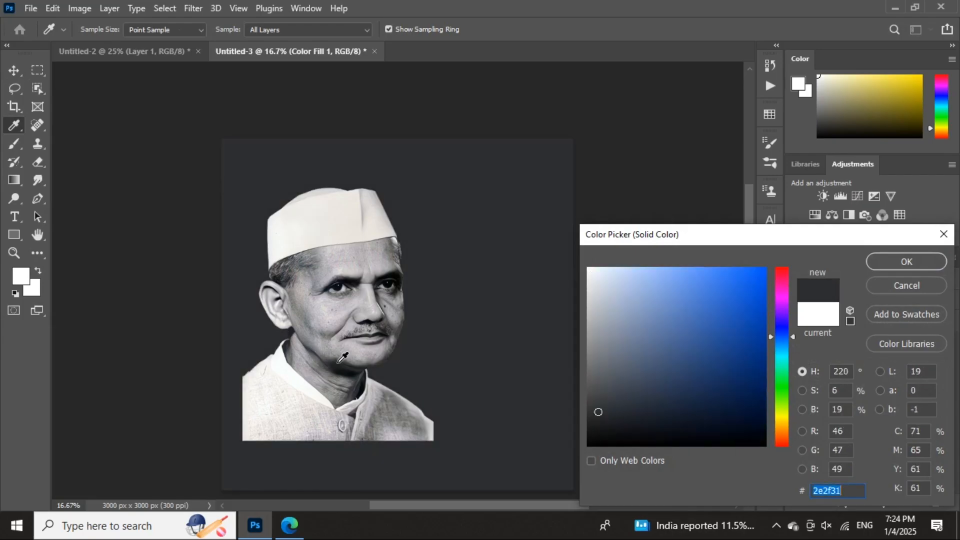
click(370, 315)
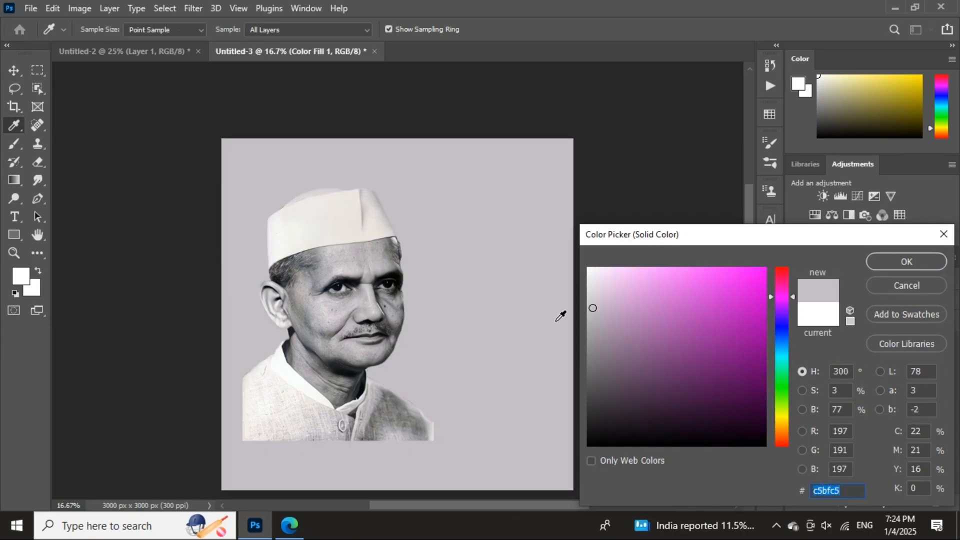
click(316, 391)
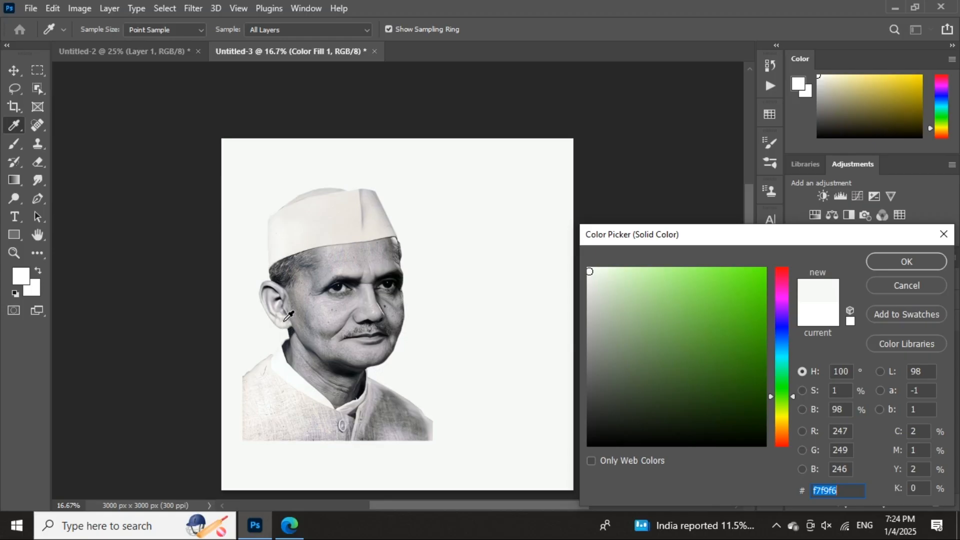
click(282, 292)
click(281, 270)
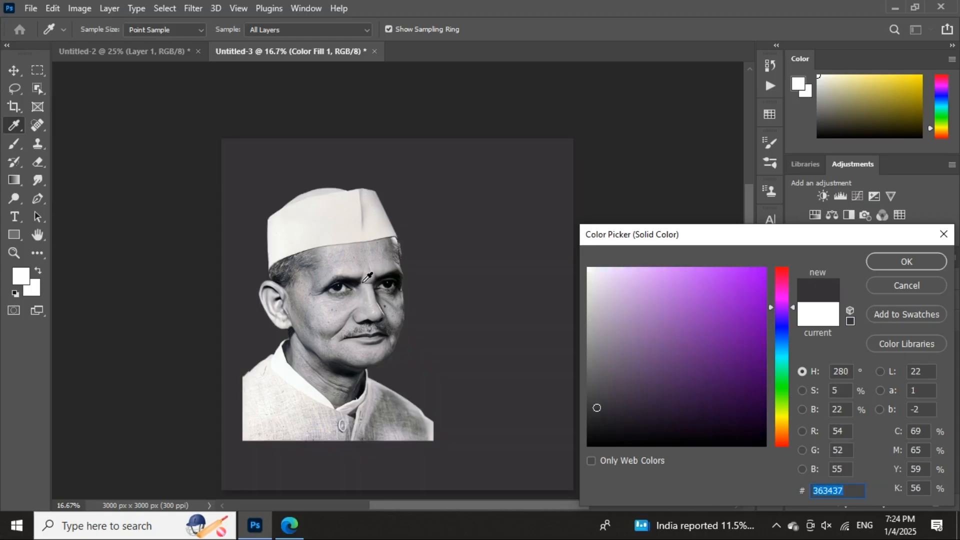
click(281, 285)
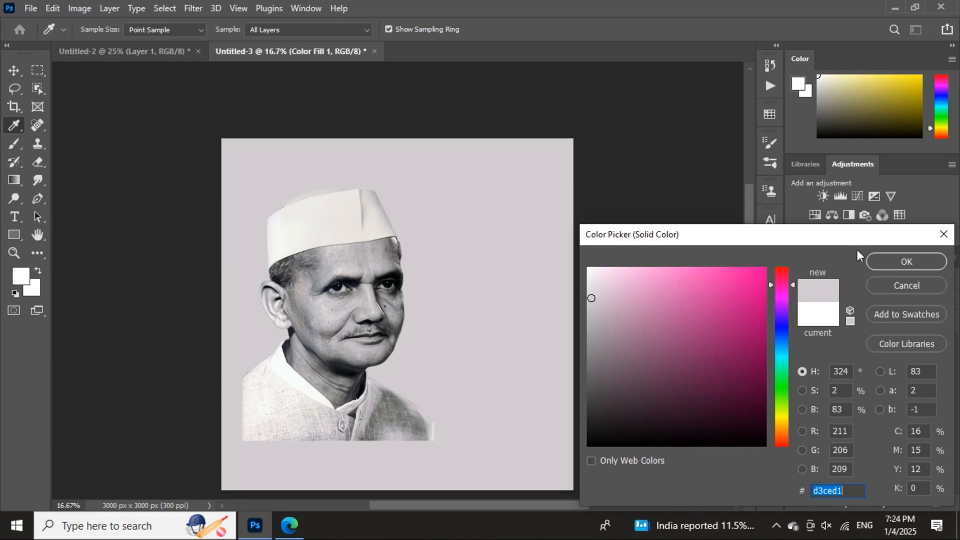
click(882, 266)
- Shift the portrait slightly right and toggle its visibility against the grey background, leaving it shown
key(v)
drag(366, 294, 373, 294)
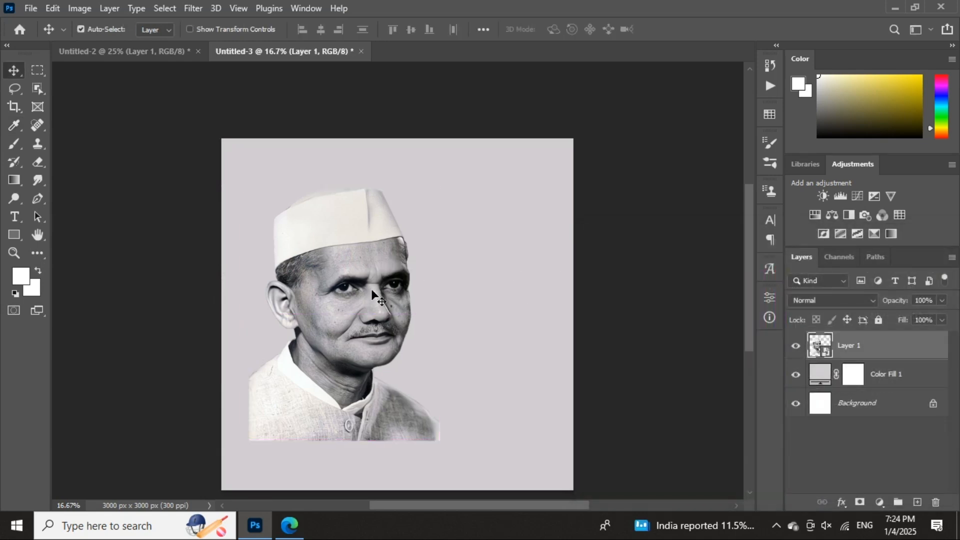
click(796, 345)
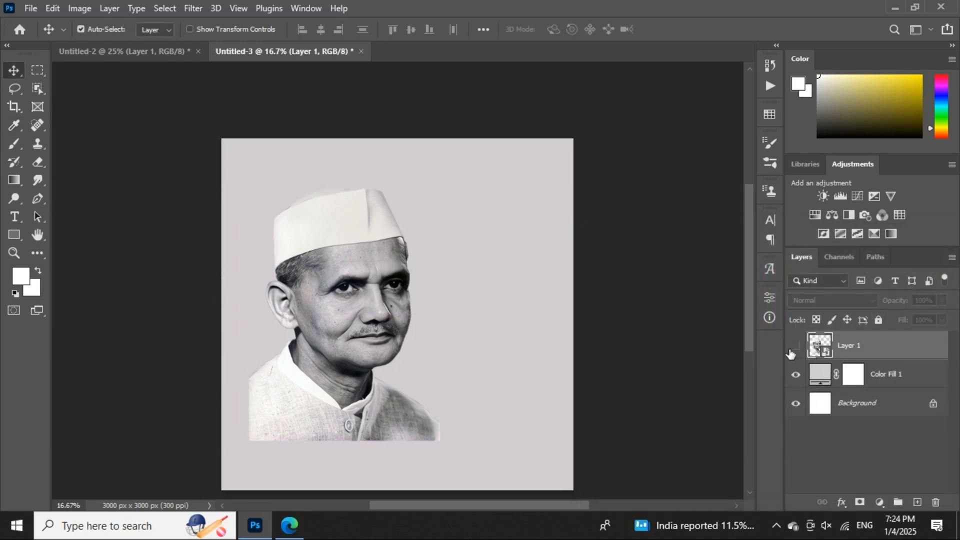
click(796, 345)
click(795, 346)
click(795, 346)
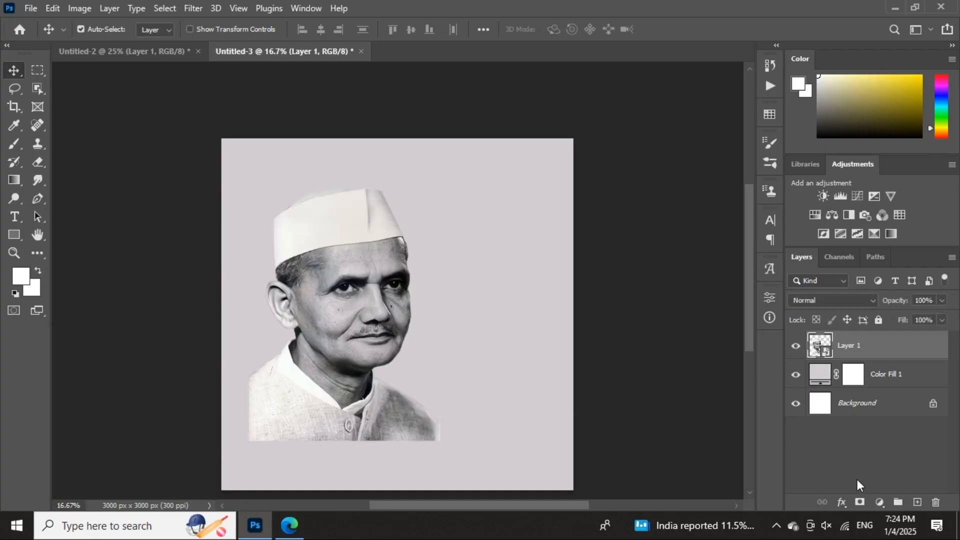
- Add a layer mask to the portrait and set up a soft round General Brush with 0% hardness at 2400 px
click(858, 501)
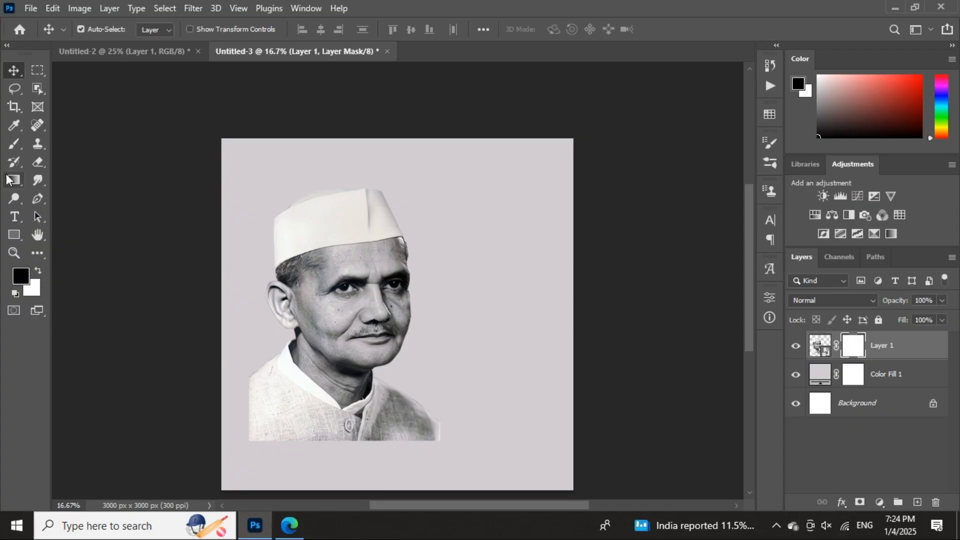
click(16, 143)
right_click(393, 258)
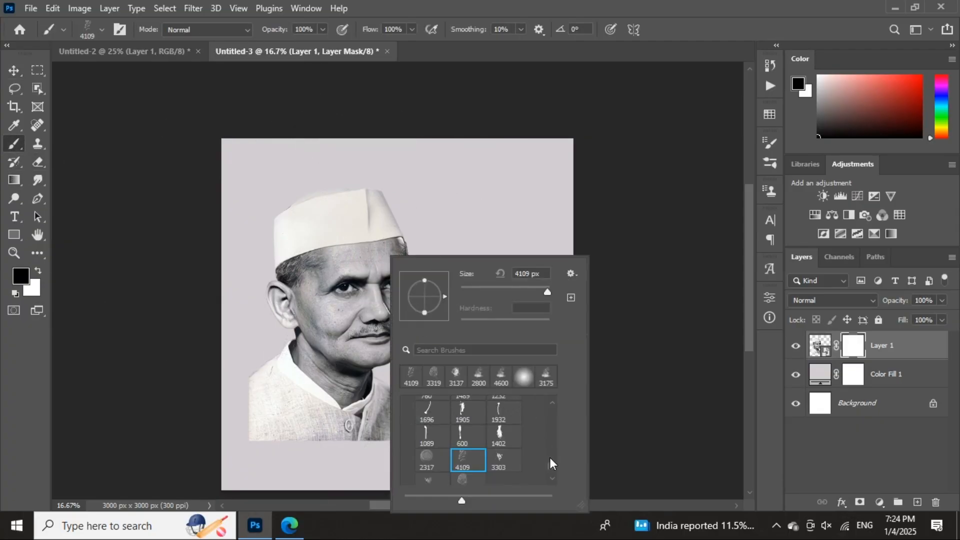
scroll(550, 457, up, 10)
click(467, 444)
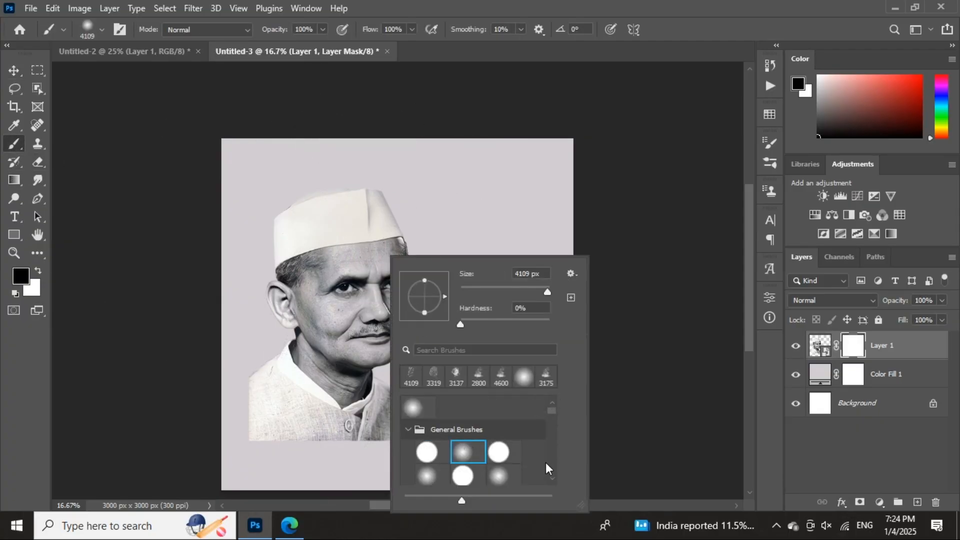
click(853, 347)
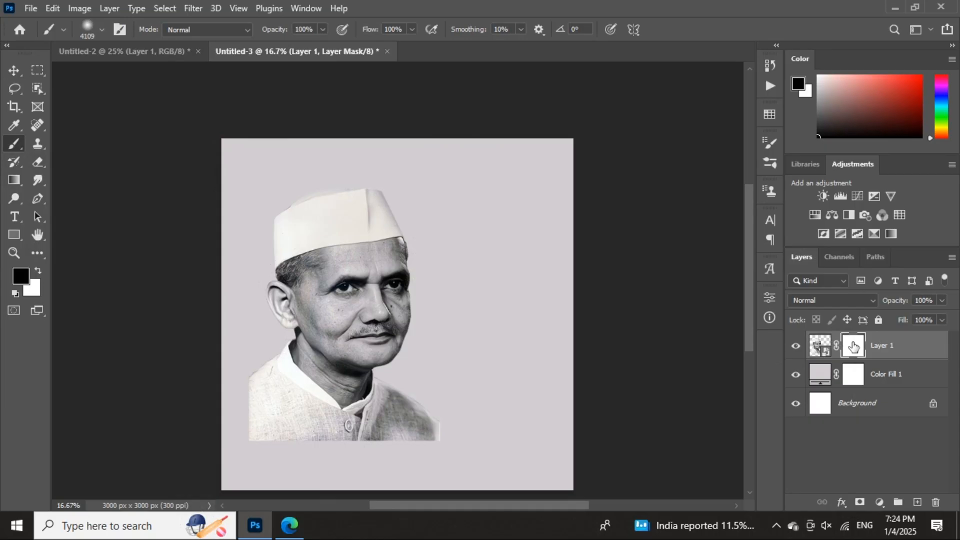
key(bracketleft)
key(bracketleft)
key(bracketleft)
key(bracketleft)
key(bracketleft)
key(bracketleft)
key(bracketleft)
key(bracketleft)
key(bracketleft)
key(bracketleft)
key(bracketleft)
key(bracketleft)
key(bracketleft)
key(bracketleft)
key(bracketleft)
key(bracketleft)
- Check the painting colours, keeping black 000000 as foreground and white ffffff as background, and return to the Brush tool
click(18, 277)
mouse_move(609, 302)
mouse_down()
mouse_move(634, 279)
mouse_move(711, 267)
mouse_up()
drag(662, 326, 518, 519)
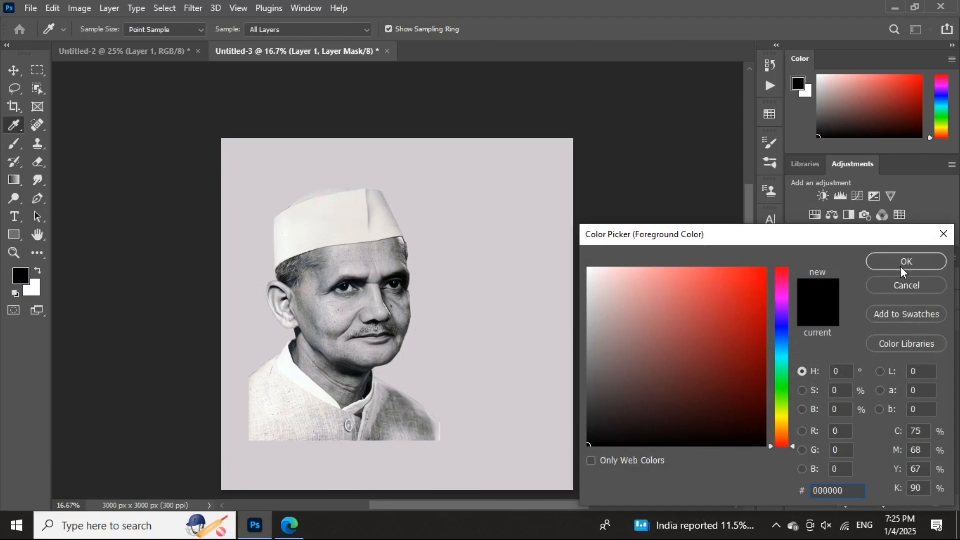
click(906, 261)
click(32, 289)
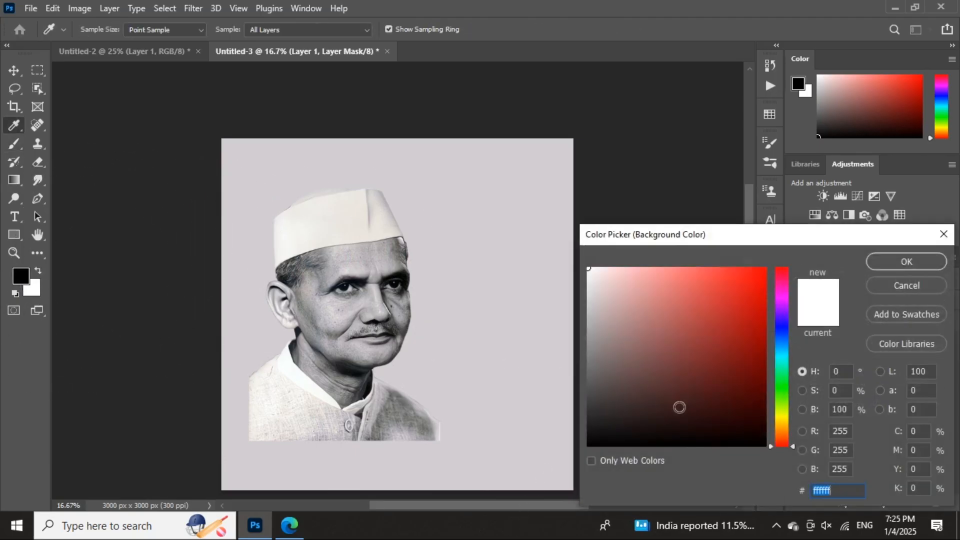
click(888, 260)
key(b)
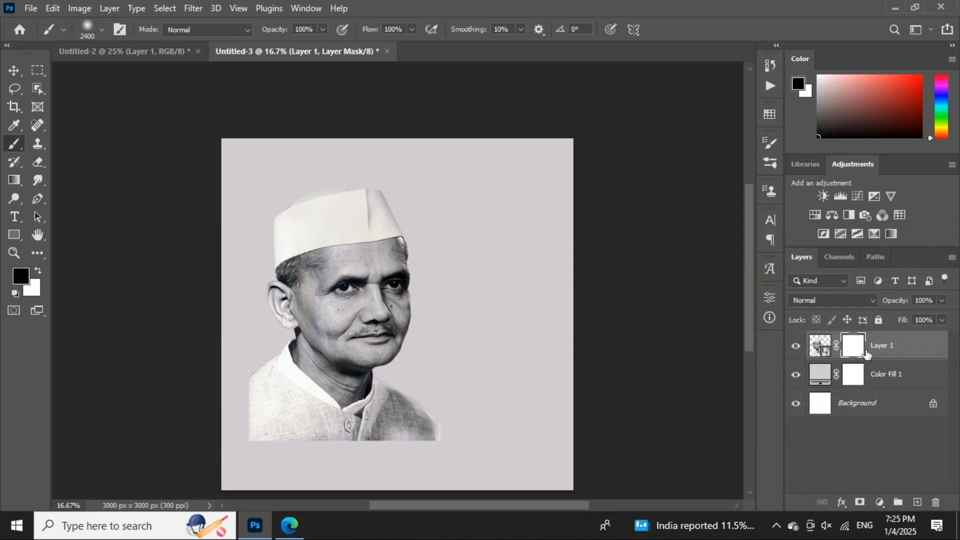
- Reduce the brush size to 1200 px and lower its opacity to 70%
scroll(169, 456, down, 2)
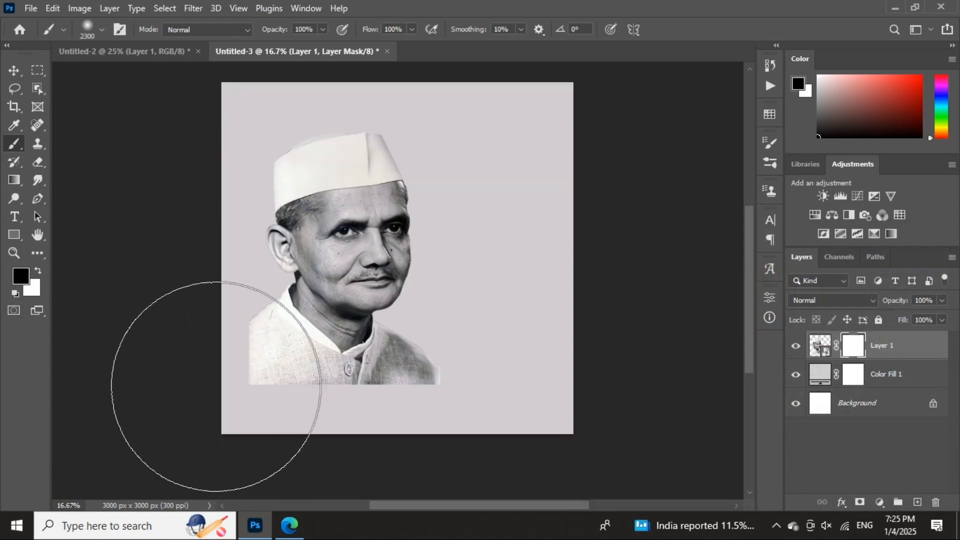
key(bracketleft)
key(bracketleft)
key(bracketleft)
key(bracketleft)
key(bracketleft)
key(bracketleft)
key(bracketleft)
key(bracketleft)
key(bracketleft)
key(bracketleft)
key(bracketleft)
key(bracketleft)
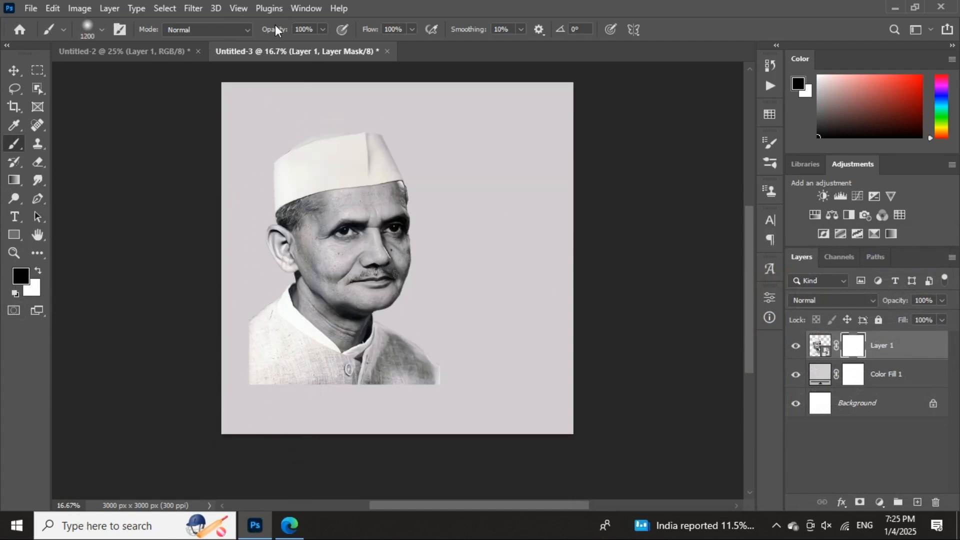
drag(275, 29, 253, 36)
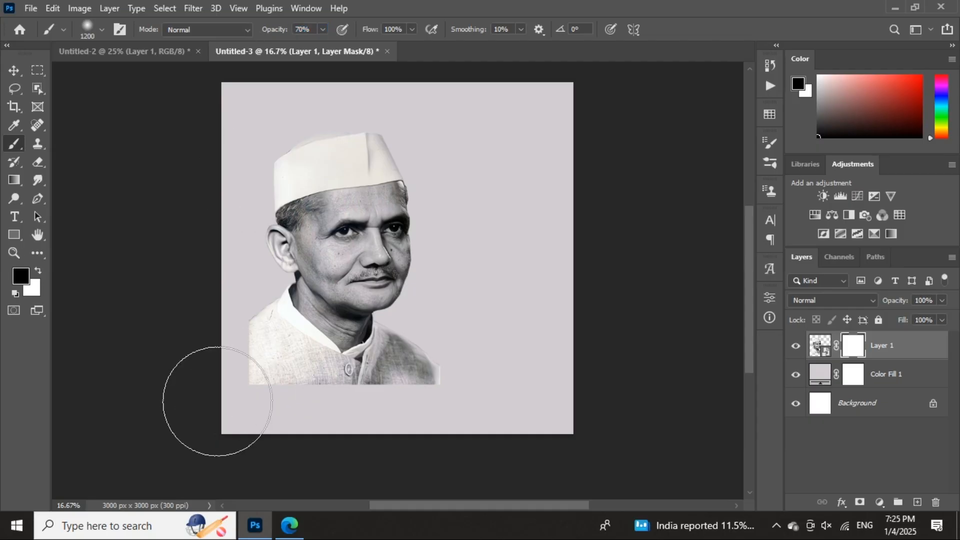
- Try fading the jacket and face with black and restoring them with white on the portrait's mask, and delete the mask
mouse_move(217, 401)
mouse_down()
mouse_move(242, 429)
mouse_move(217, 408)
mouse_up()
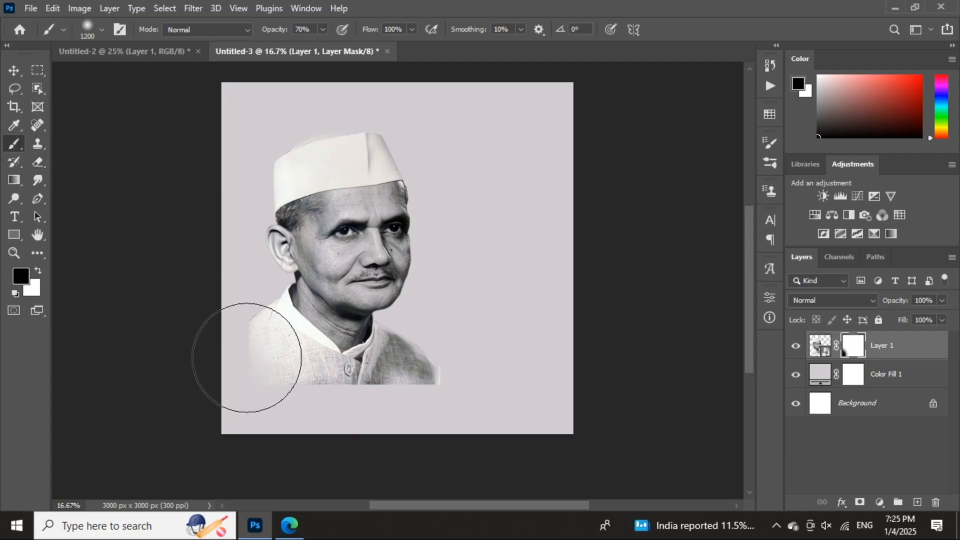
drag(500, 302, 375, 354)
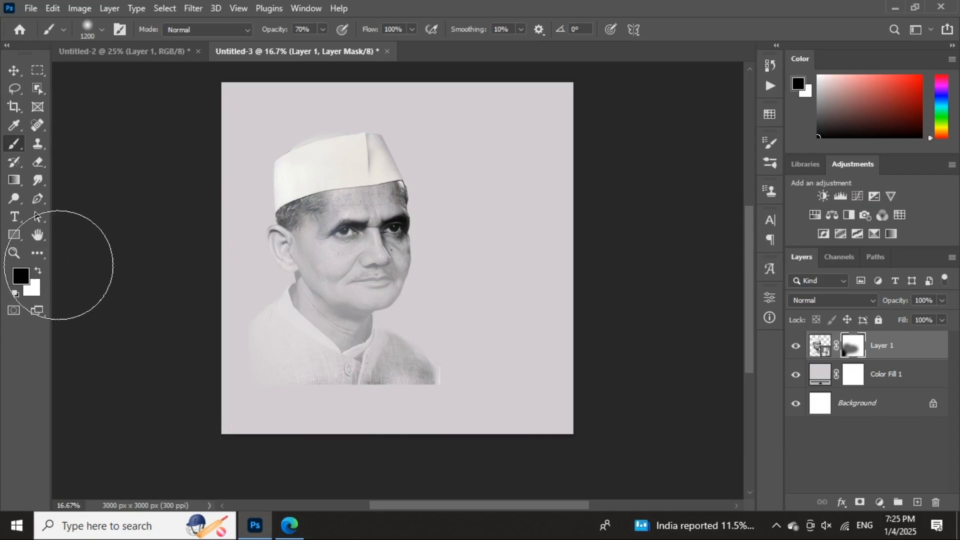
click(39, 271)
mouse_move(312, 240)
mouse_down()
mouse_move(391, 219)
mouse_move(316, 332)
mouse_move(315, 392)
mouse_move(360, 390)
mouse_up()
key(Delete)
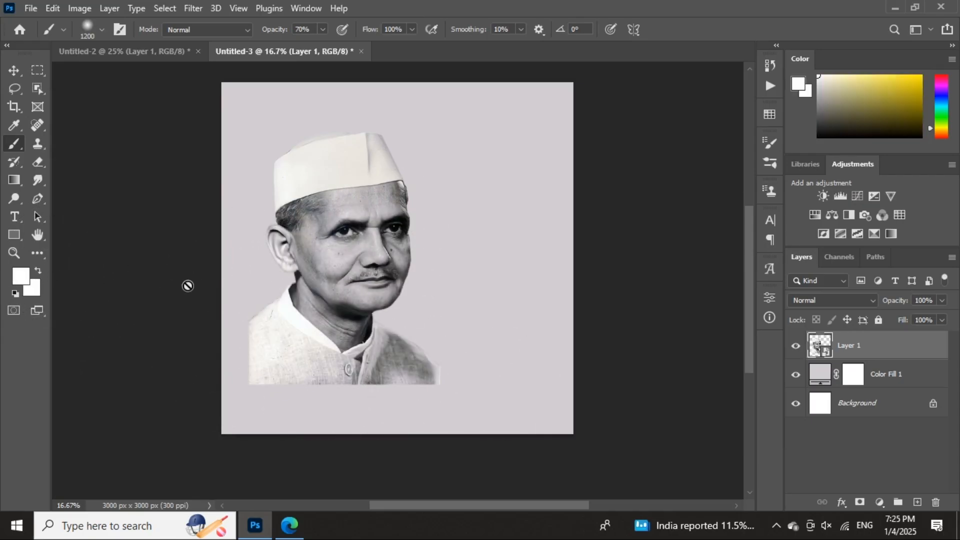
- Add a fresh layer mask to the portrait and paint black along the jacket's lower edge and corners to fade it into the background
click(859, 502)
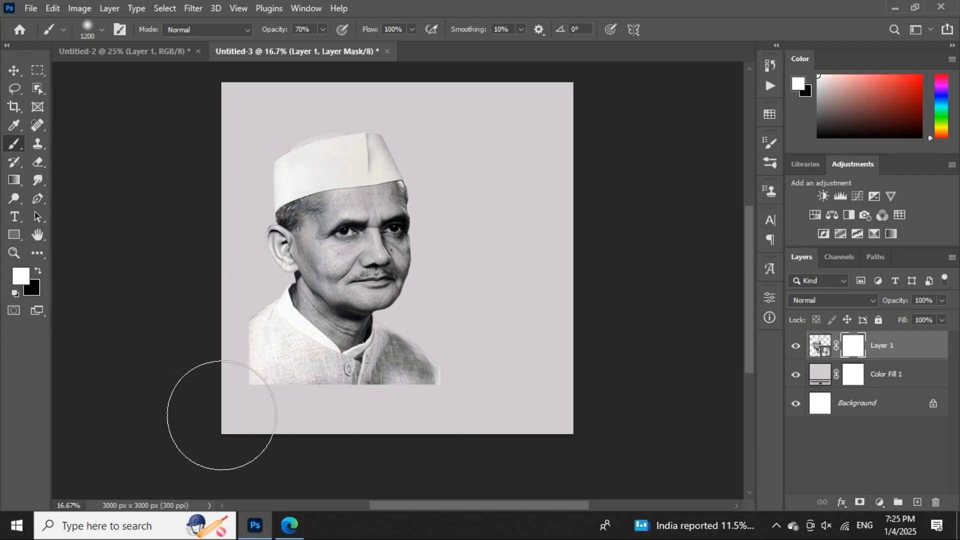
click(39, 271)
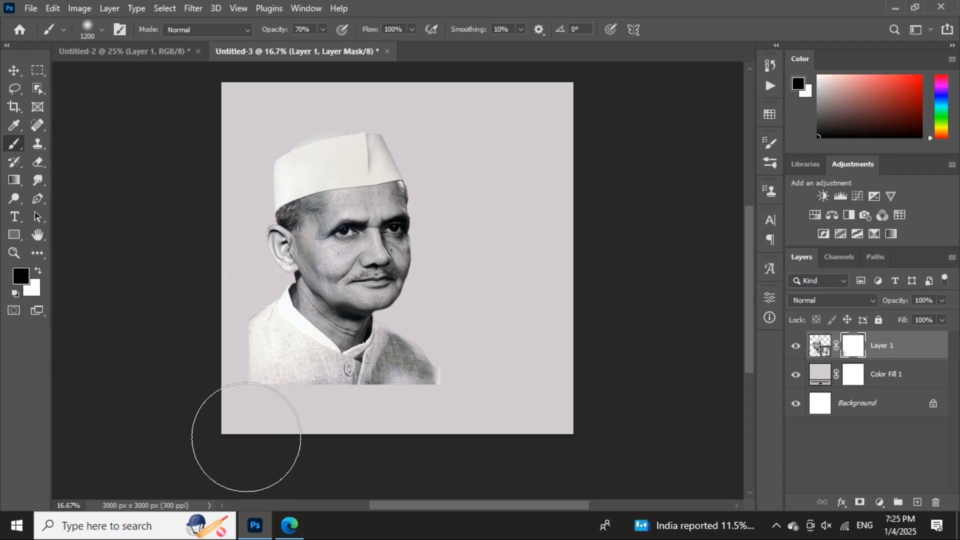
mouse_move(282, 450)
mouse_down()
mouse_move(233, 411)
mouse_move(190, 339)
mouse_move(207, 398)
mouse_move(208, 338)
mouse_move(211, 405)
mouse_move(205, 340)
mouse_move(216, 408)
mouse_move(235, 422)
mouse_move(232, 434)
mouse_move(363, 459)
mouse_move(315, 438)
mouse_move(427, 465)
mouse_up()
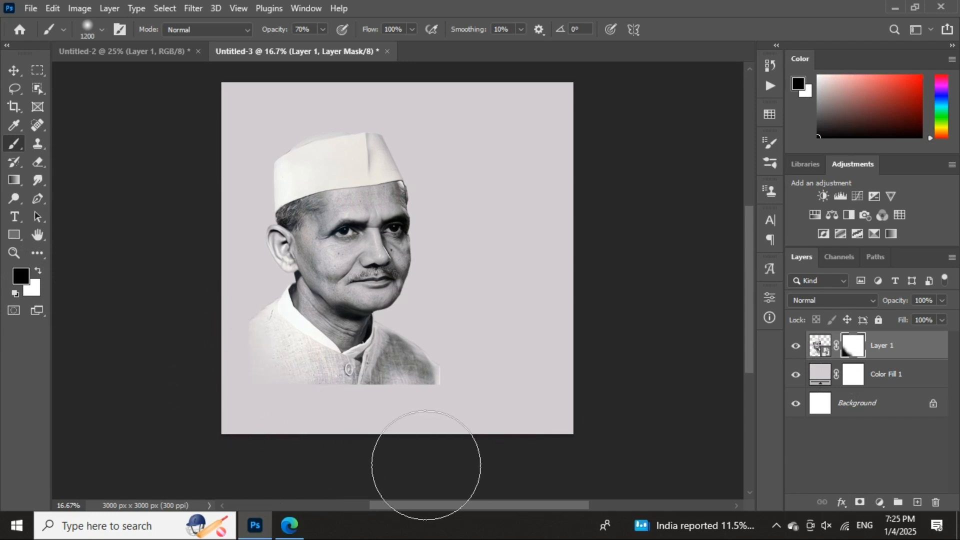
mouse_move(313, 446)
mouse_down()
mouse_move(491, 439)
mouse_move(482, 429)
mouse_move(418, 440)
mouse_move(515, 375)
mouse_move(474, 415)
mouse_move(528, 376)
mouse_move(489, 390)
mouse_move(553, 366)
mouse_up()
drag(478, 376, 544, 357)
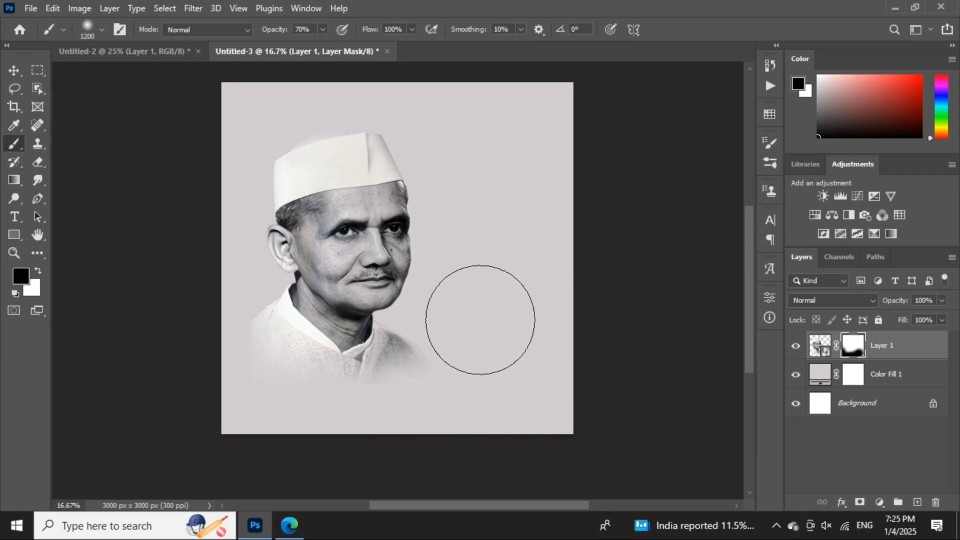
- Move the masked portrait closer to the canvas's left edge and enlarge it slightly
click(14, 70)
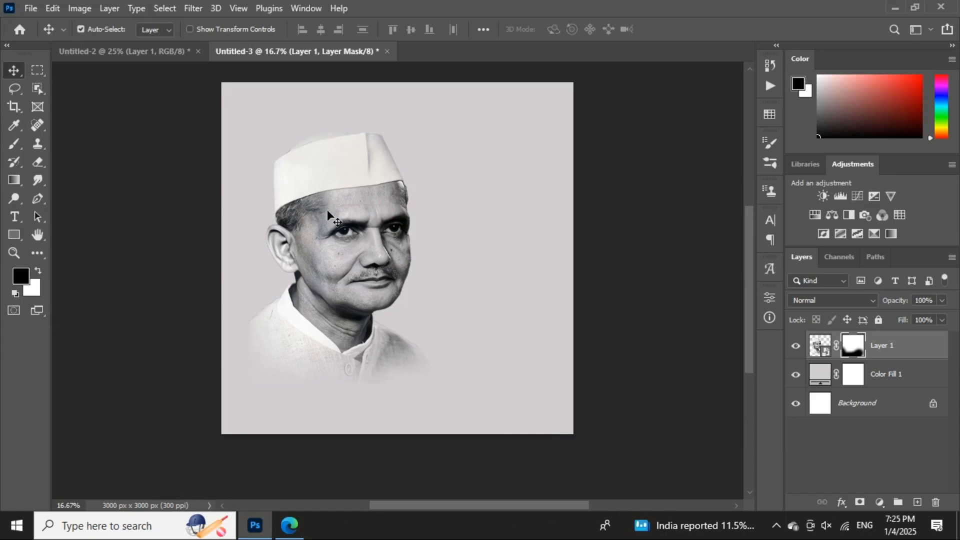
key(ctrl+t)
drag(356, 258, 338, 262)
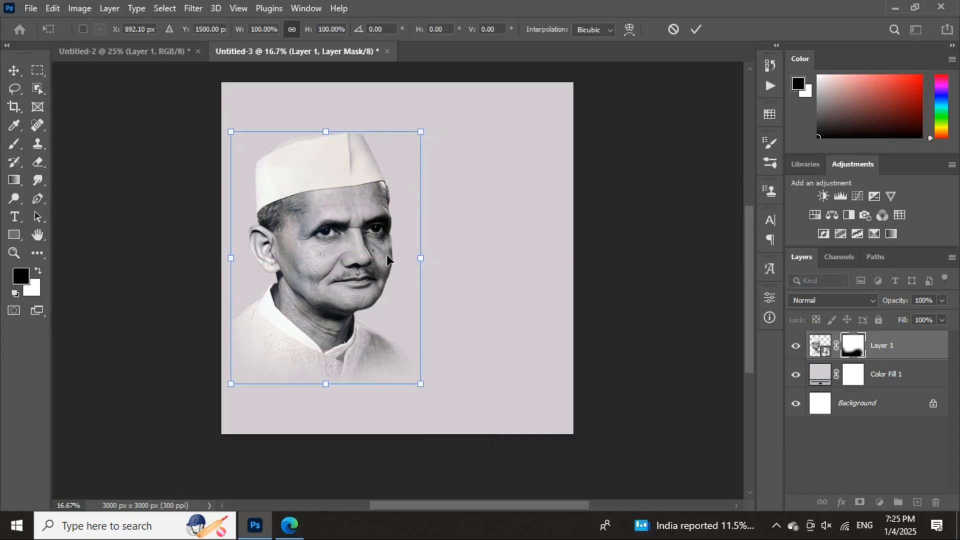
drag(420, 258, 430, 258)
click(698, 36)
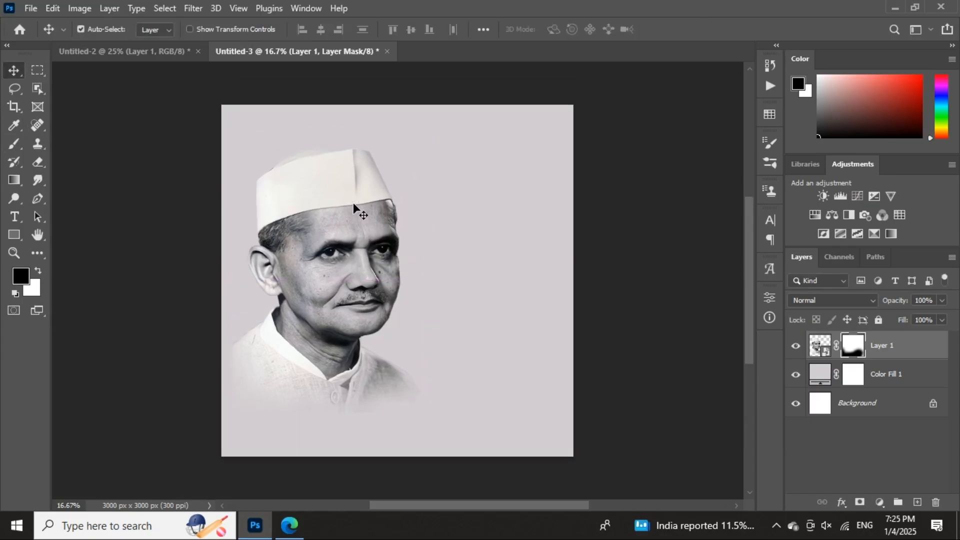
- Review the texts in the Untitled-2 document and copy its title लाल बहादुर शास्त्री onto the Untitled-3 poster beside the portrait
click(150, 51)
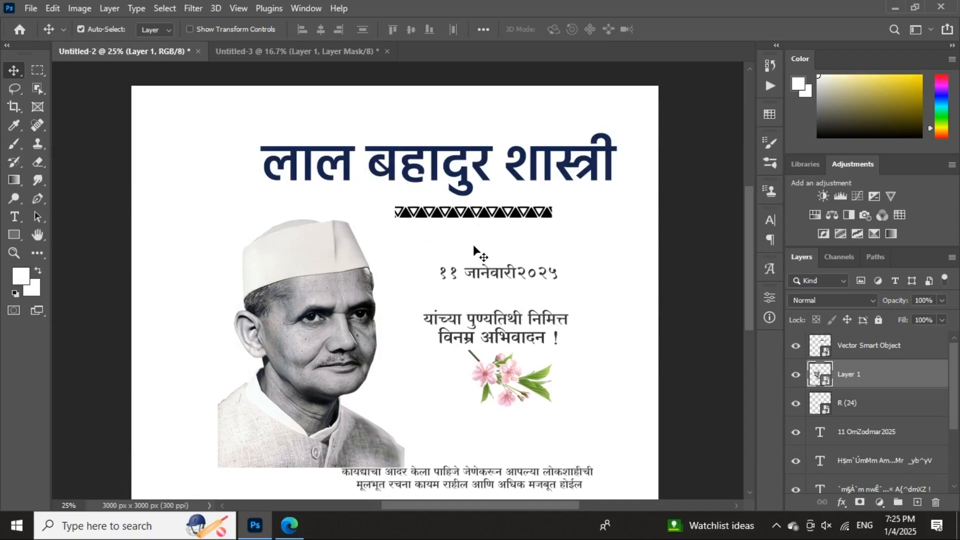
drag(448, 416, 449, 435)
scroll(398, 324, down, 2)
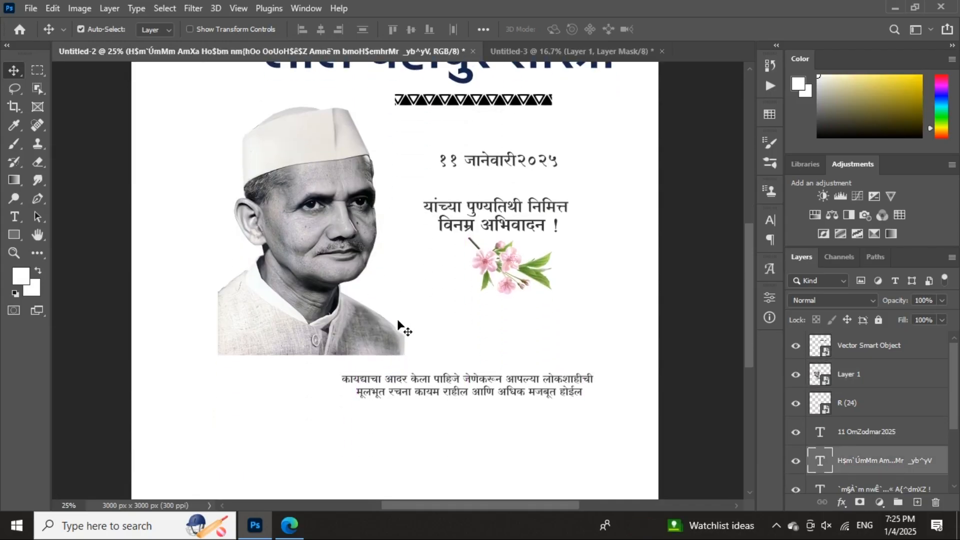
scroll(422, 310, up, 2)
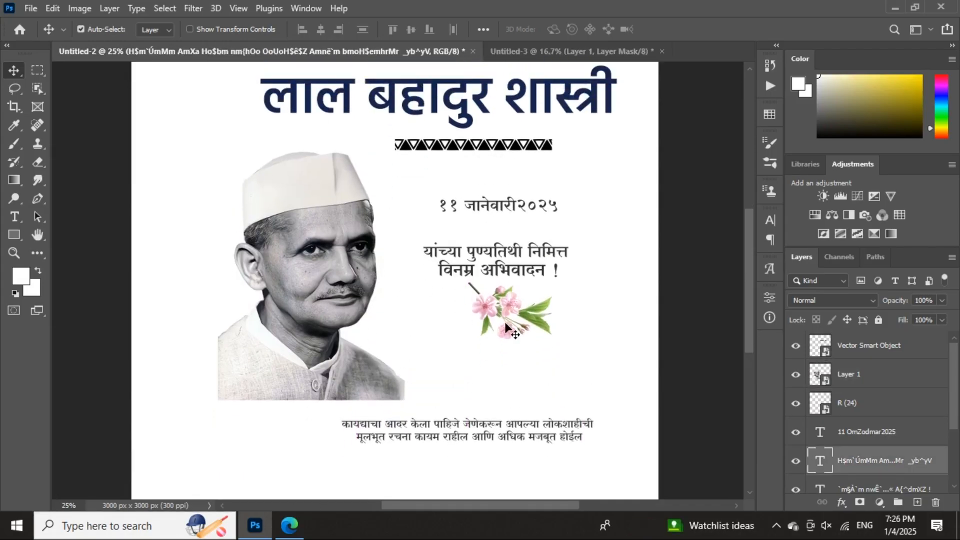
scroll(521, 283, up, 2)
scroll(431, 186, up, 2)
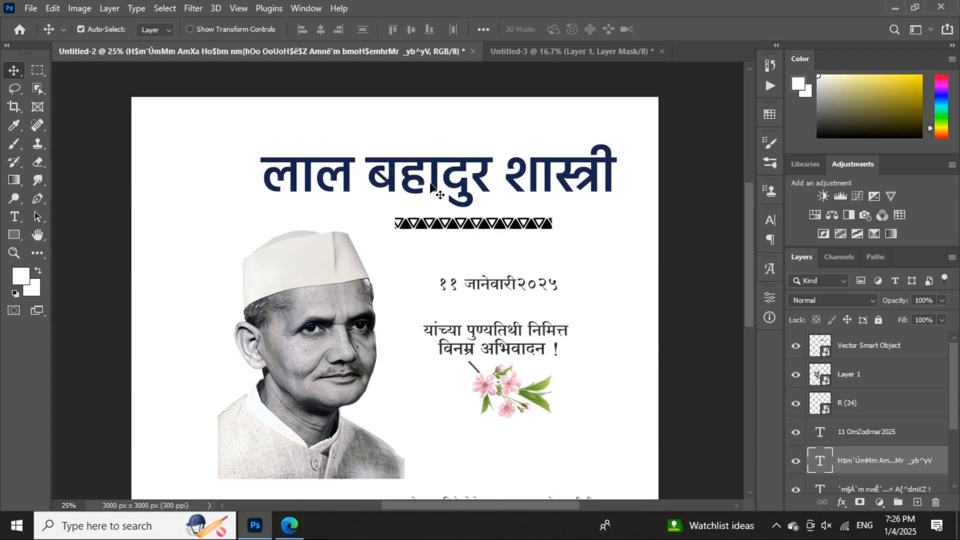
drag(433, 162, 470, 250)
- Set the copied title's font to Khand Bold
double_click(469, 248)
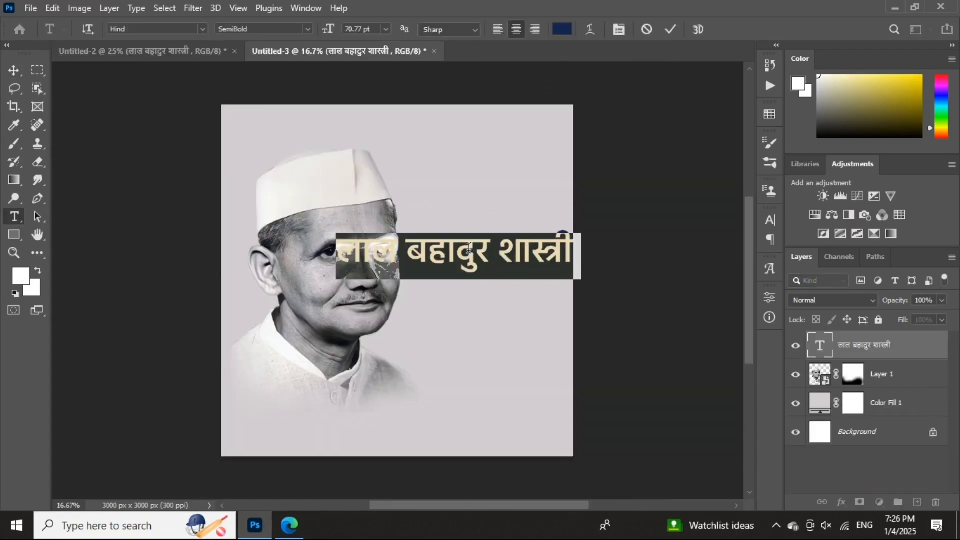
text(l)
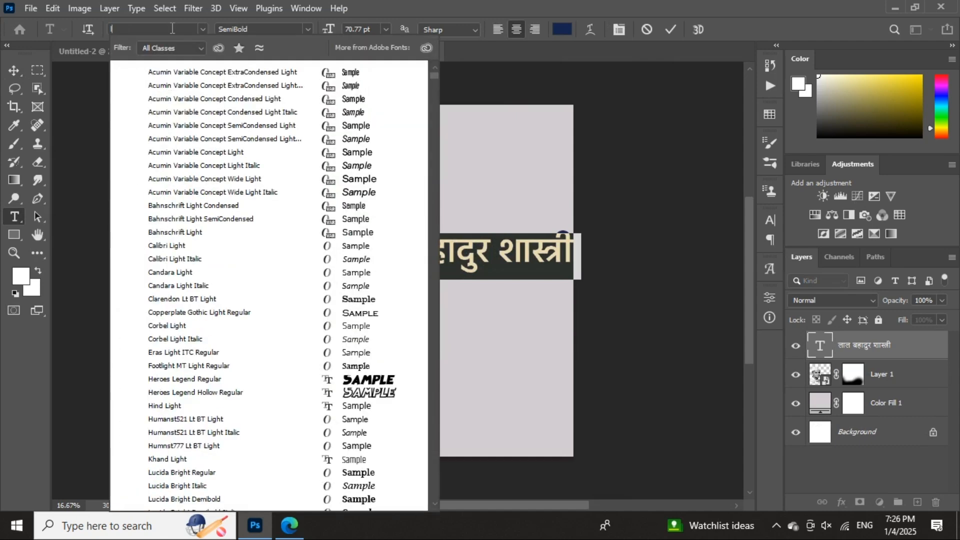
key(BackSpace)
text(kh)
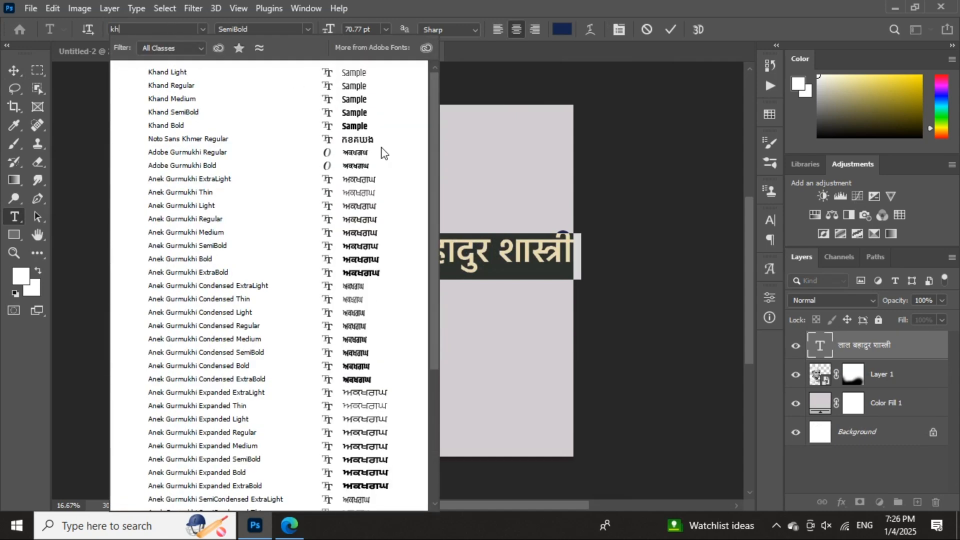
click(366, 127)
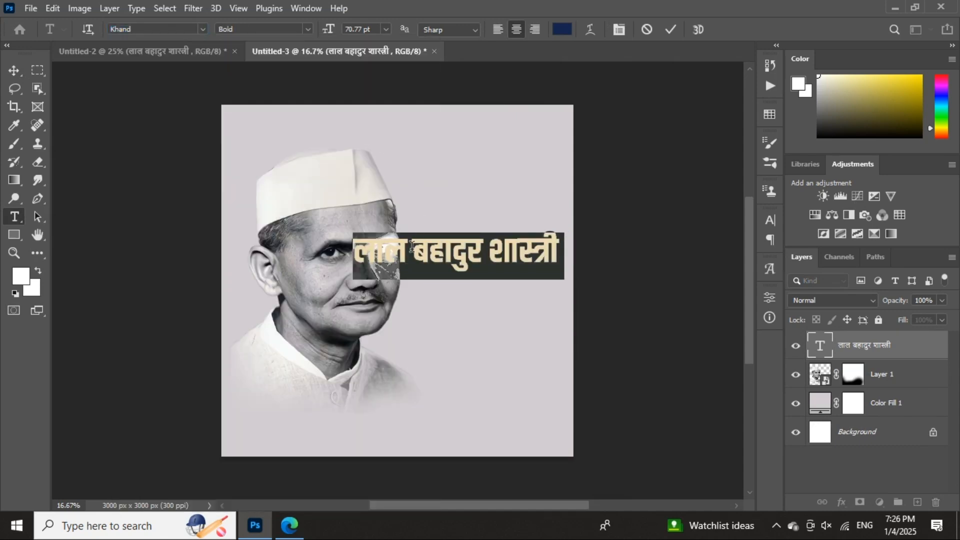
- Break the title into three lines reading लाल, बहादुर and शास्त्री, and commit the text
click(413, 245)
key(Return)
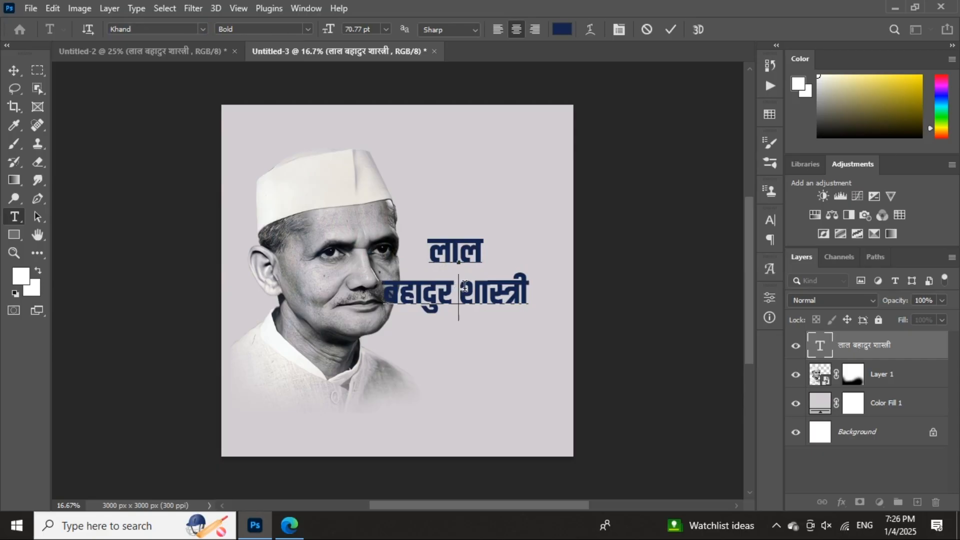
key(Return)
click(670, 30)
key(v)
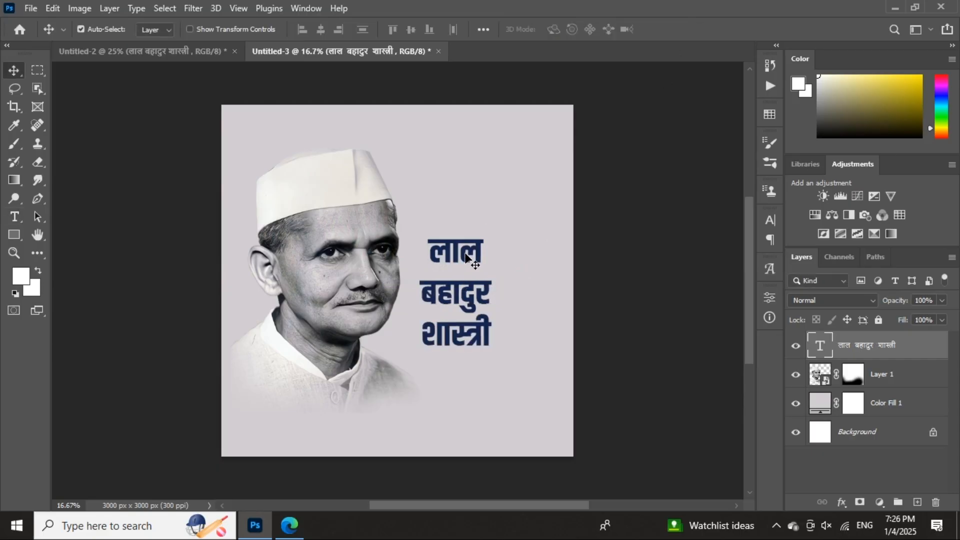
- Duplicate the three-line title below the original, reduce the copy to शास्त्री, and position it under the title
drag(472, 258, 535, 363)
double_click(440, 393)
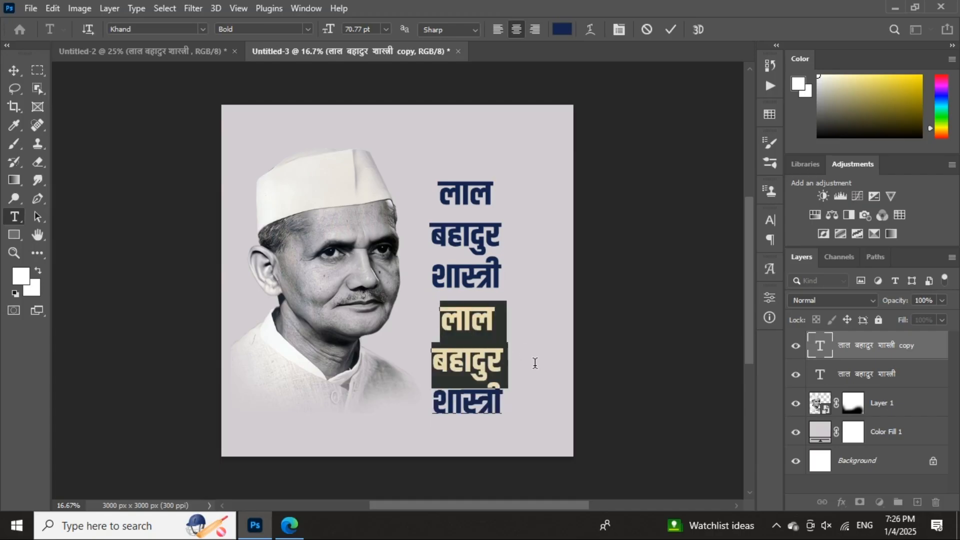
key(BackSpace)
key(BackSpace)
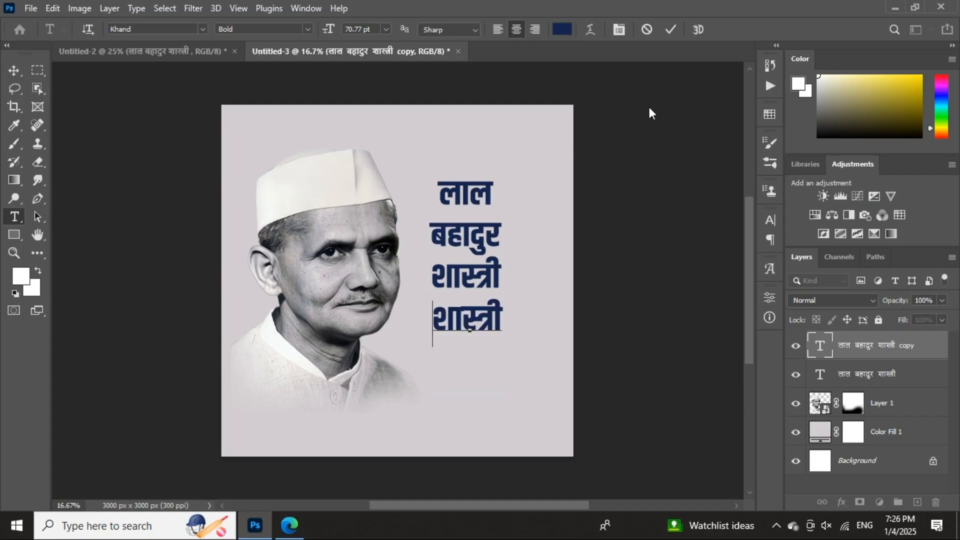
click(669, 30)
key(v)
drag(481, 303, 486, 314)
- Delete the शास्त्री line from the original title, keeping लाल बहादुर, and commit the text
drag(468, 272, 567, 240)
double_click(479, 280)
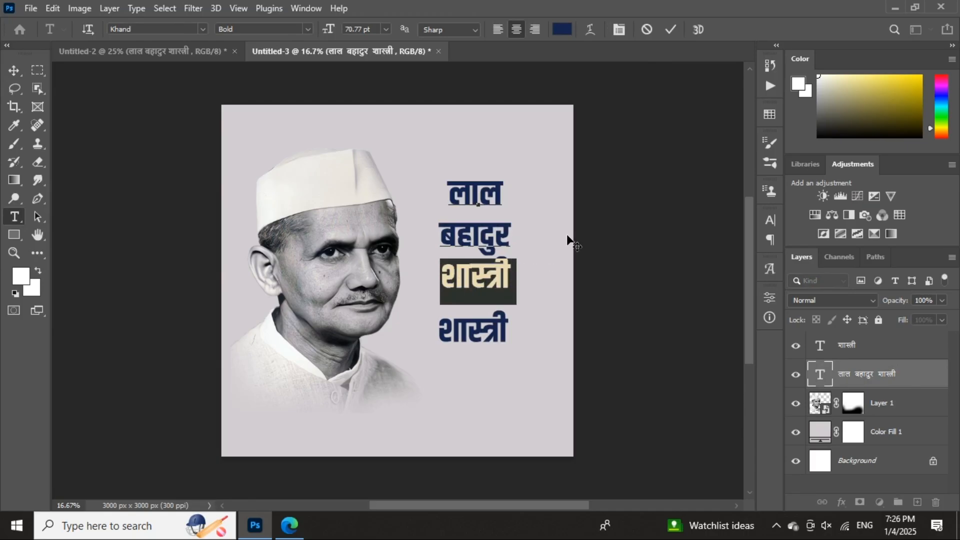
key(BackSpace)
key(BackSpace)
click(670, 30)
key(v)
- Duplicate the लाल बहादुर title above the original, reduce the copy to बहादुर, and commit the text
drag(485, 236, 484, 176)
double_click(485, 181)
drag(444, 126, 537, 133)
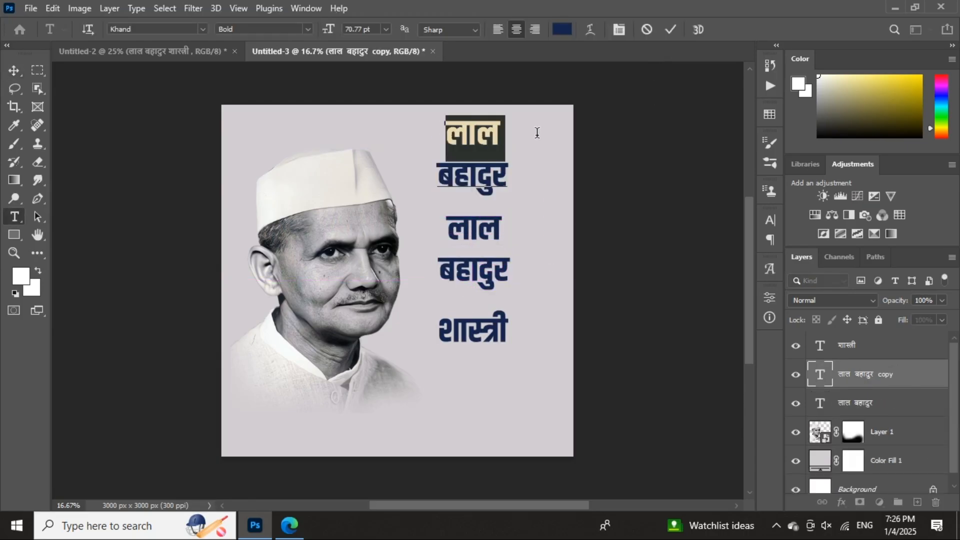
key(BackSpace)
key(Delete)
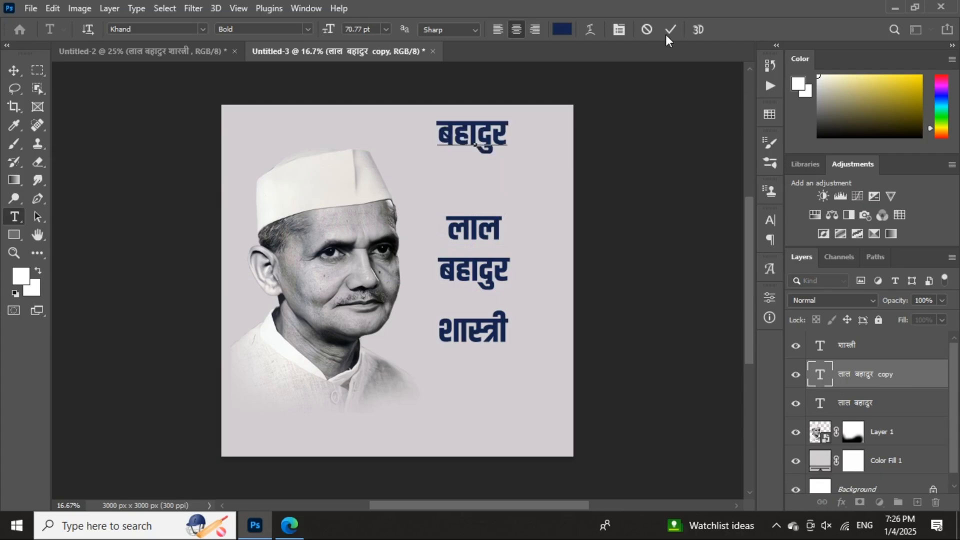
click(670, 30)
- Move the बहादुर copy closer to the original title, then delete बहादुर from the original, keeping लाल, and commit the text
drag(483, 145, 483, 207)
drag(476, 273, 571, 290)
double_click(478, 283)
key(BackSpace)
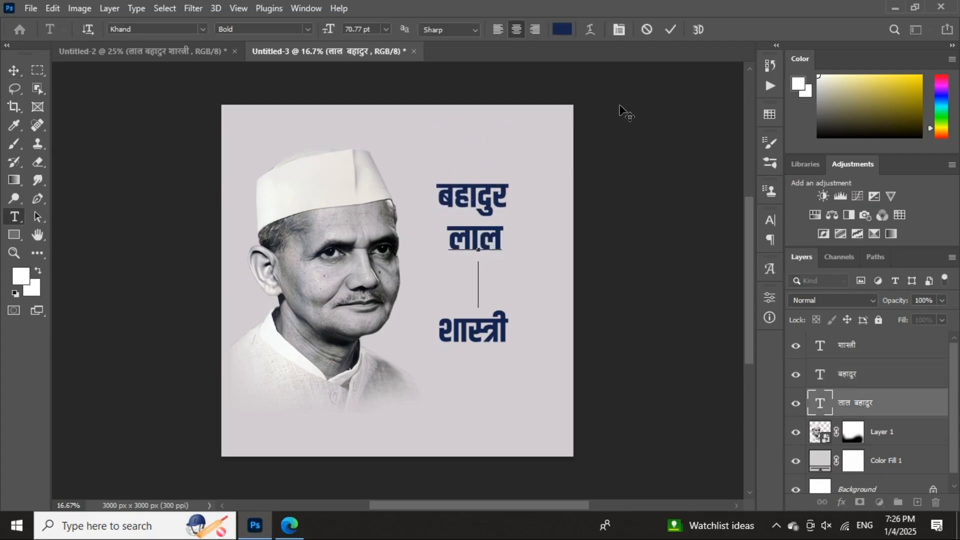
click(671, 30)
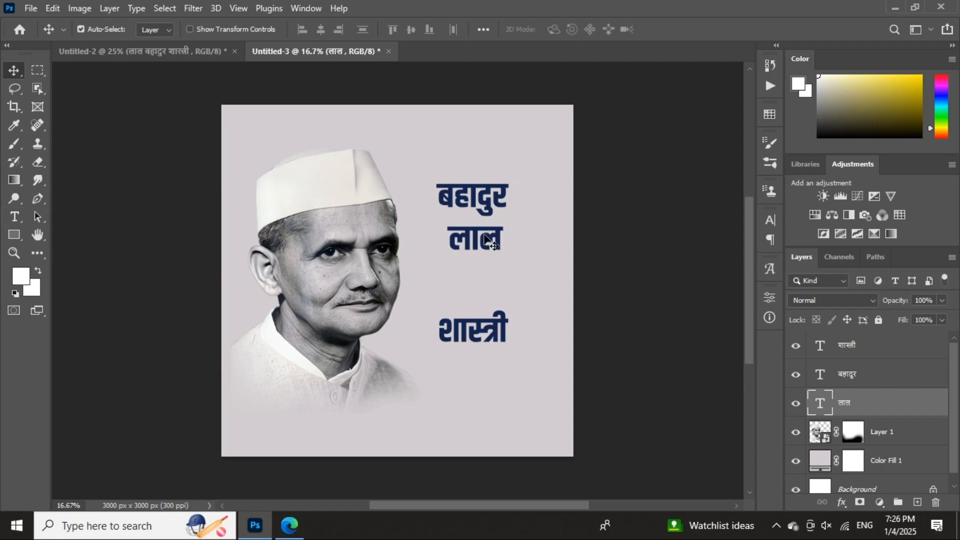
- Stack the separate words लाल, बहादुर and शास्त्री closely, in that order, beside the portrait
drag(489, 213, 425, 263)
key(ctrl+plus)
scroll(522, 234, up, 1)
drag(483, 278, 476, 278)
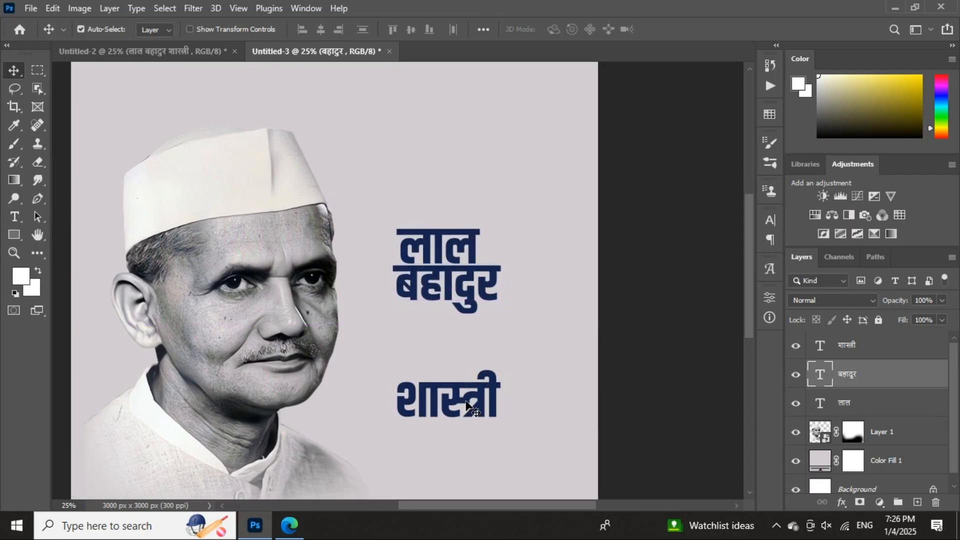
drag(468, 406, 482, 334)
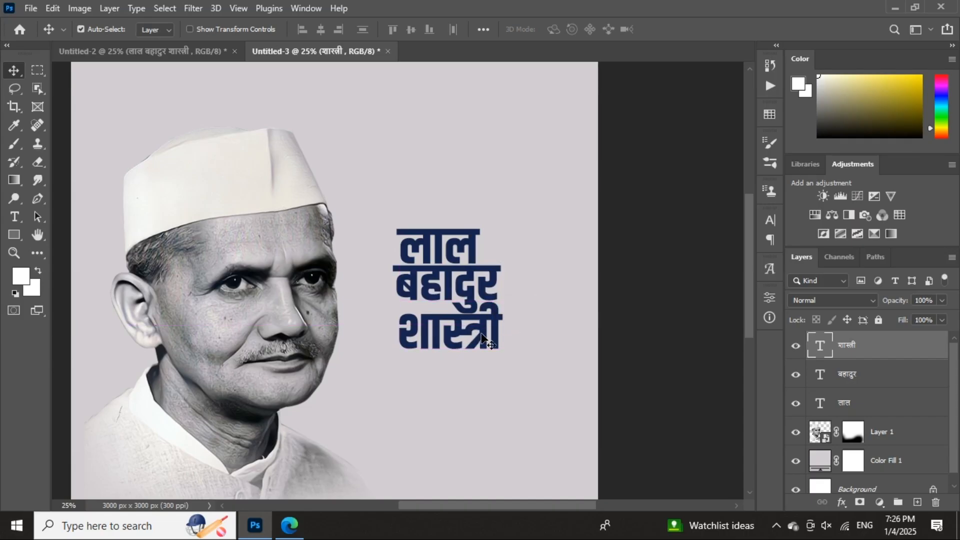
- Reposition the words so बहादुर sits further left and its lower stroke overlaps शास्त्री, with लाल spaced above
scroll(479, 298, up, 1)
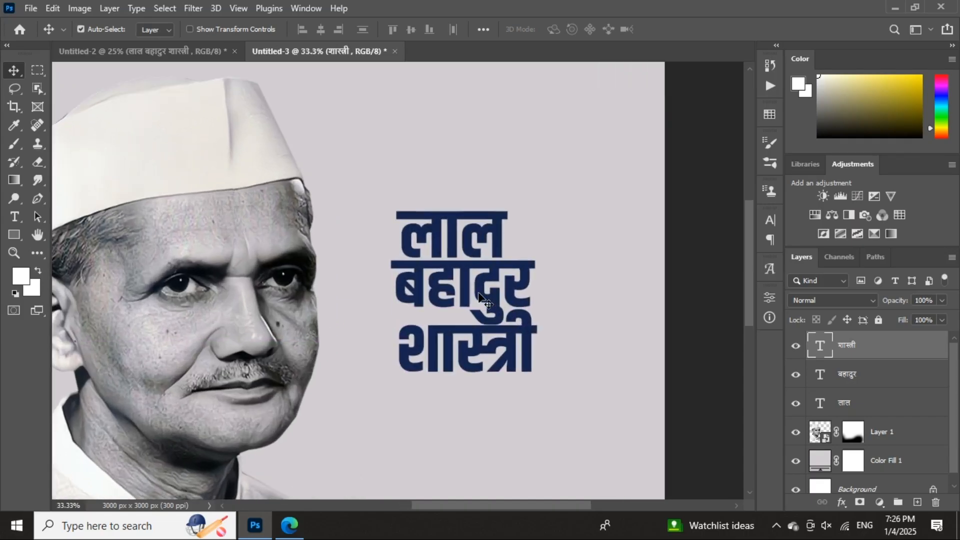
drag(479, 292, 388, 256)
click(407, 279)
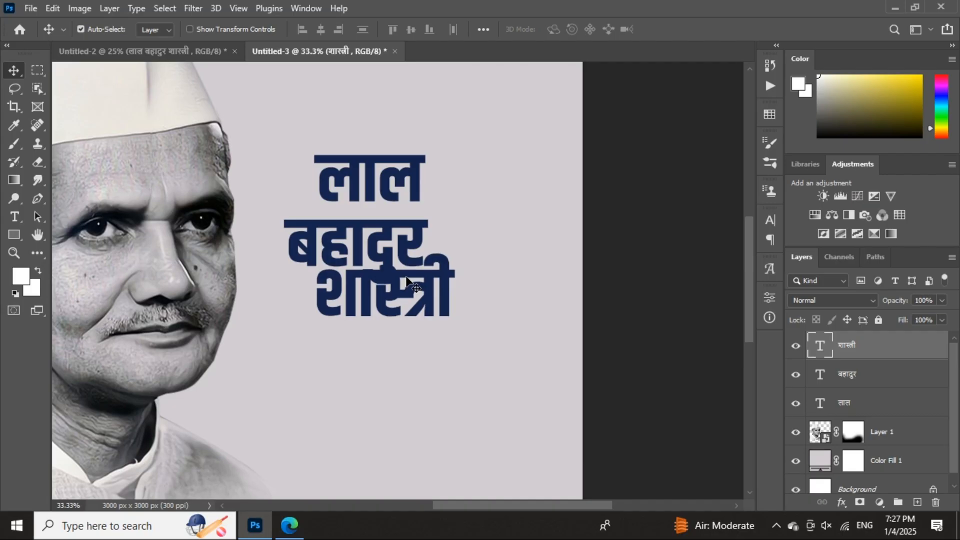
- Load the outline of बहादुर as a selection and expand it by 4 pixels
click(419, 255)
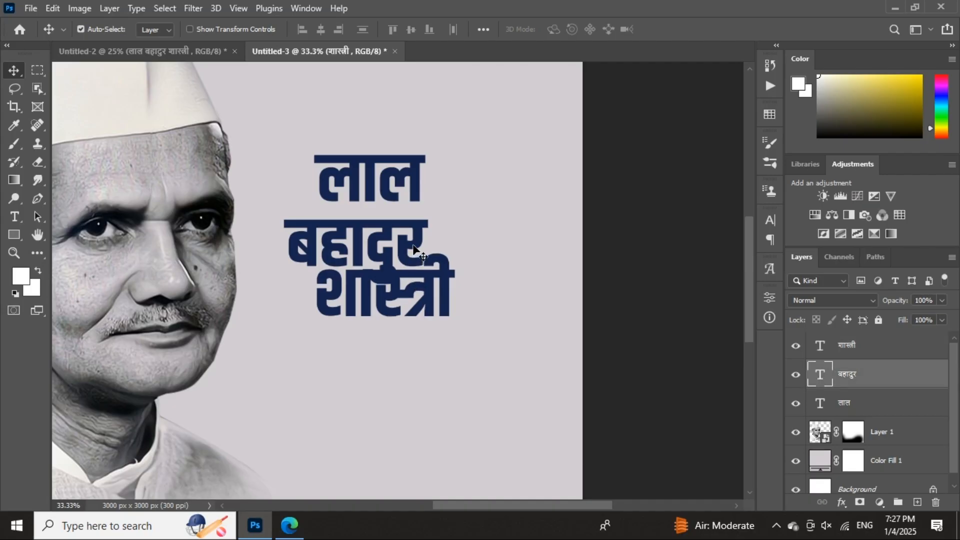
ctrl+click(822, 379)
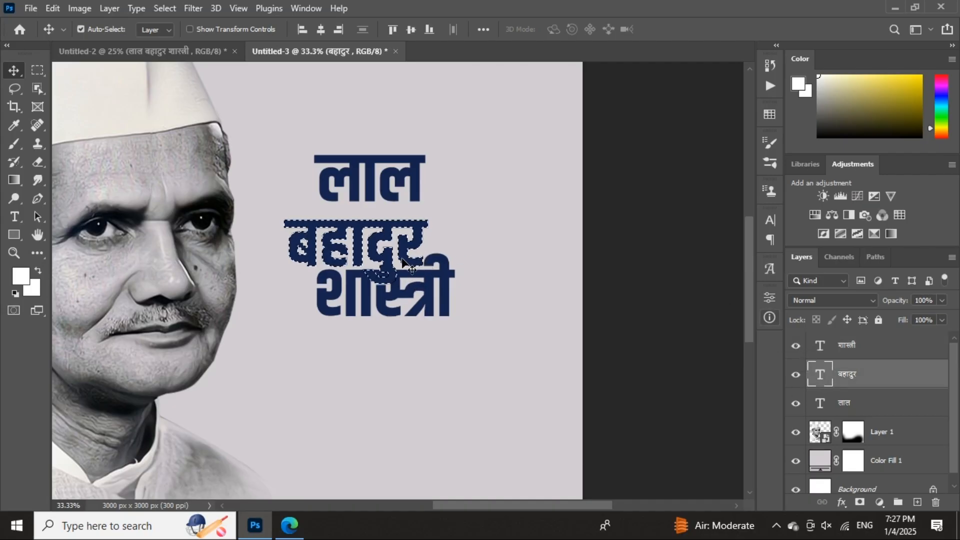
click(165, 8)
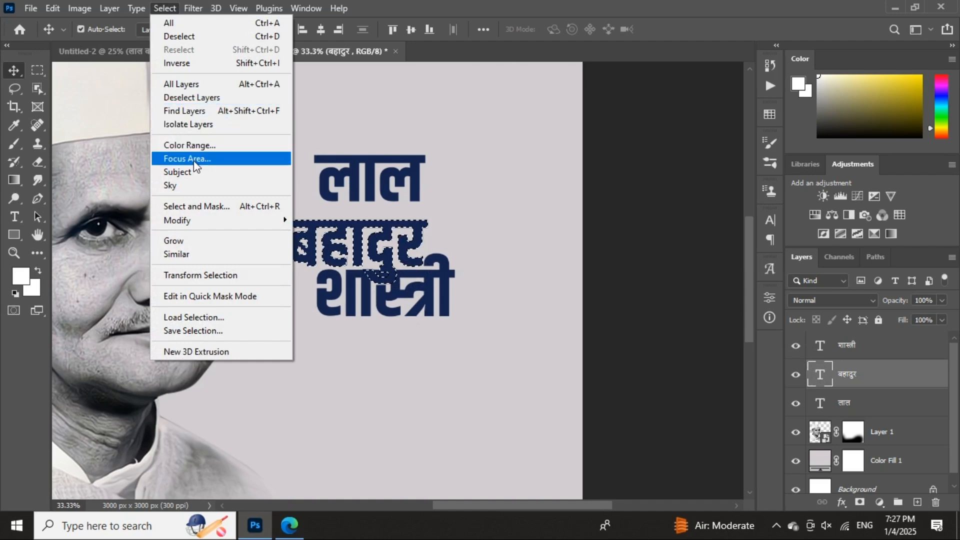
mouse_move(191, 223)
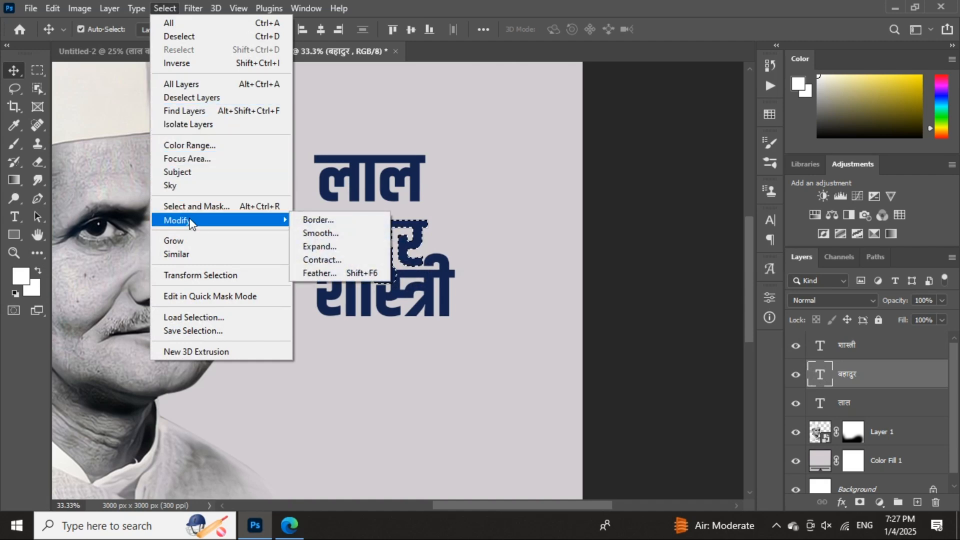
click(319, 247)
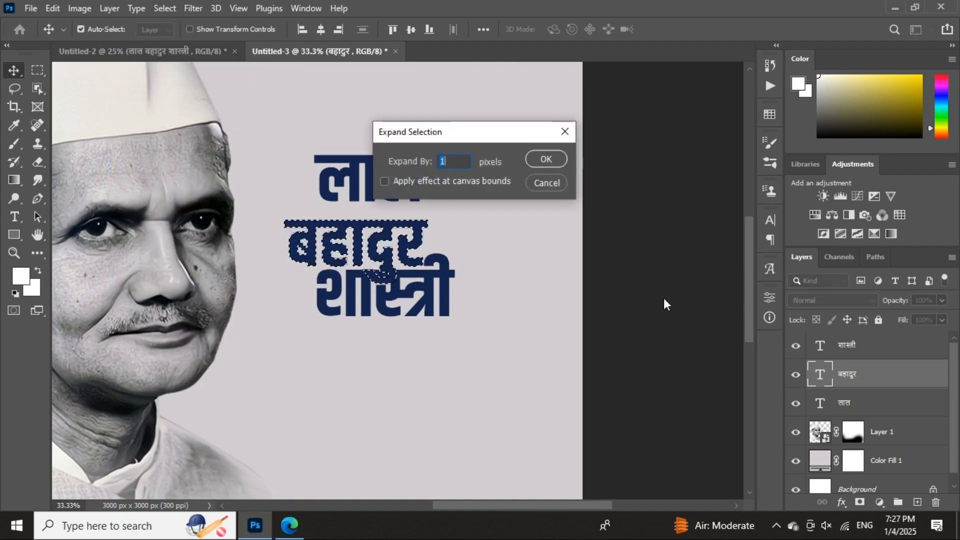
drag(494, 138, 571, 139)
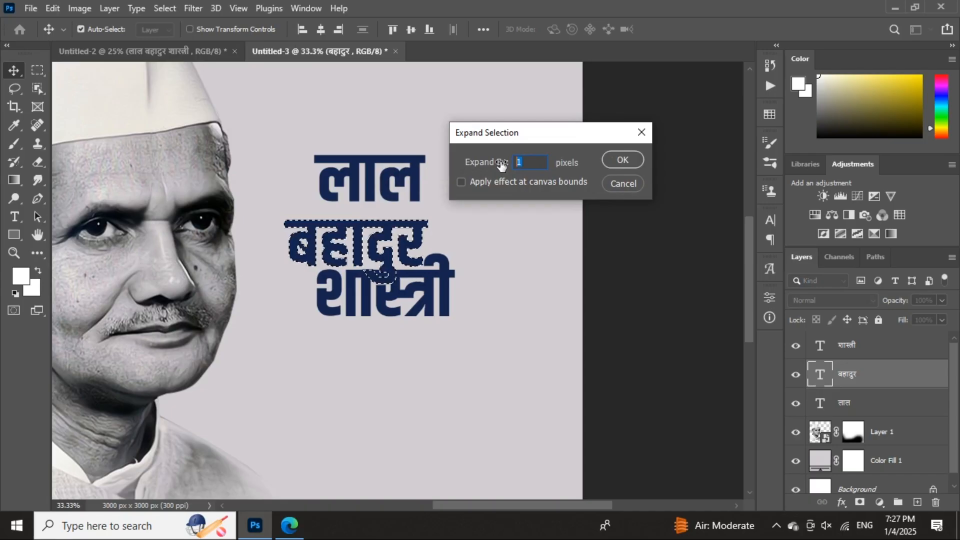
text(4)
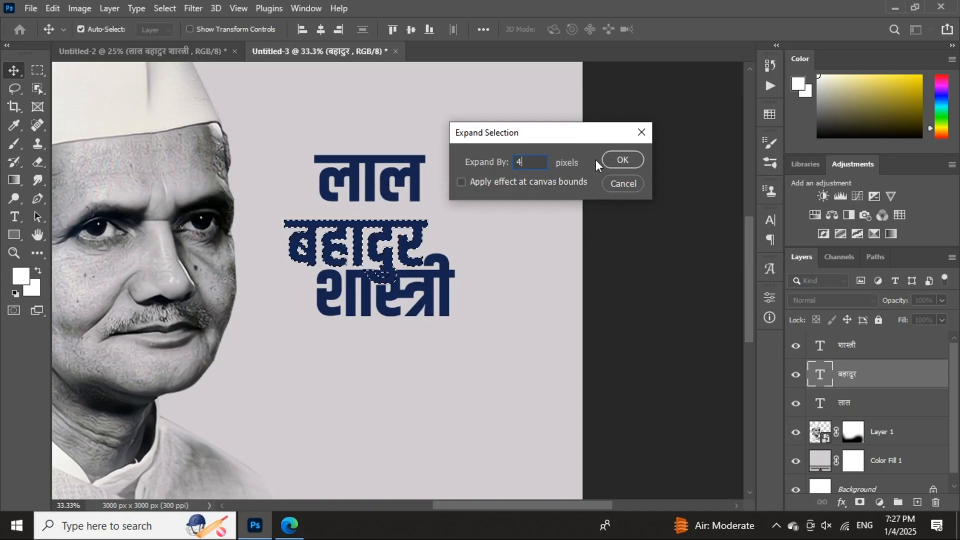
click(616, 159)
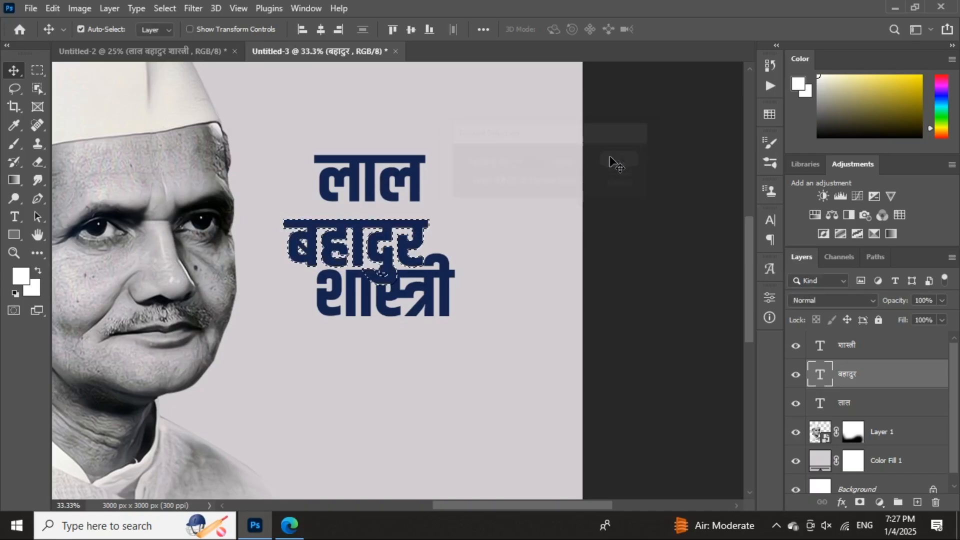
- Add an inverted layer mask to शास्त्री from the expanded selection, hiding the area around बहादुर
click(820, 403)
click(823, 345)
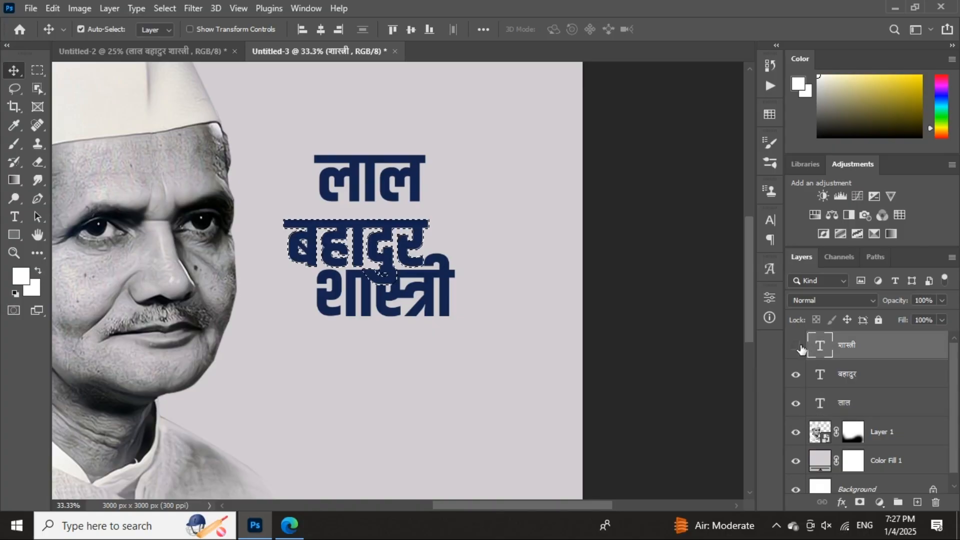
click(797, 346)
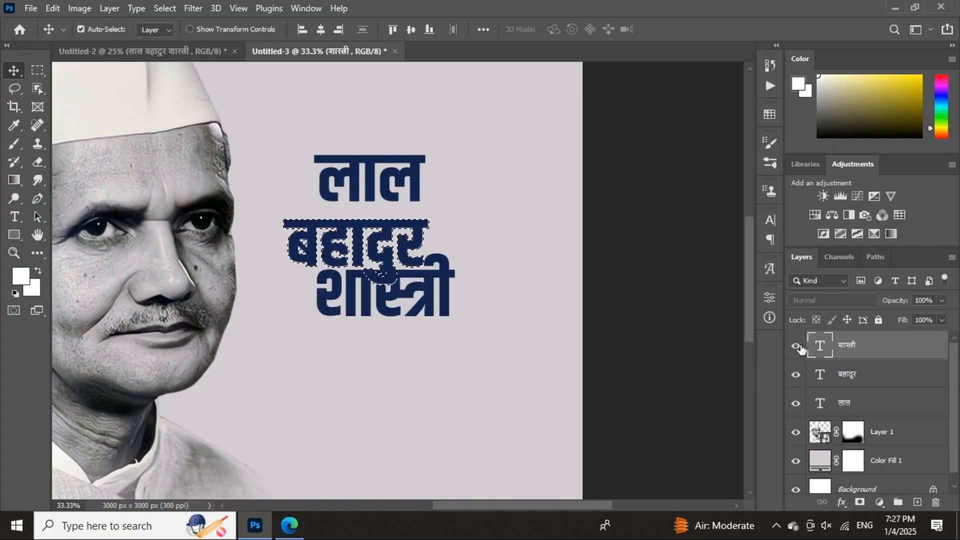
click(860, 503)
key(ctrl+i)
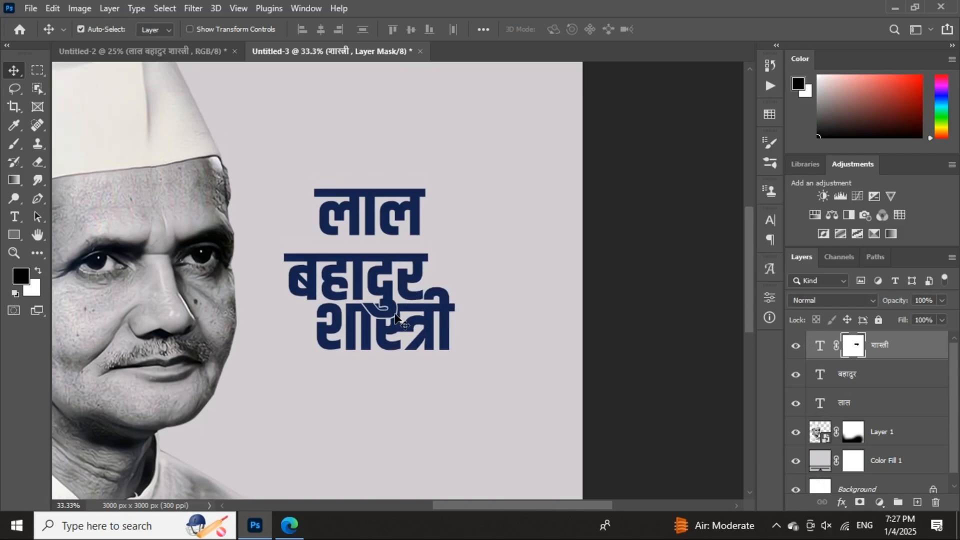
- Undo the mask on the शास्त्री layer, keep that layer visible, and clear the selection
scroll(404, 318, up, 2)
scroll(404, 319, up, 2)
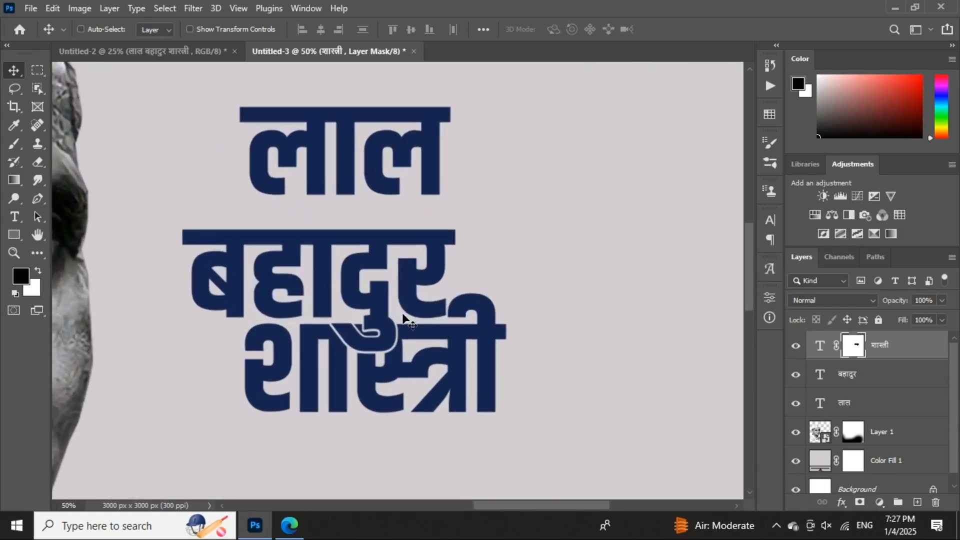
scroll(404, 319, down, 1)
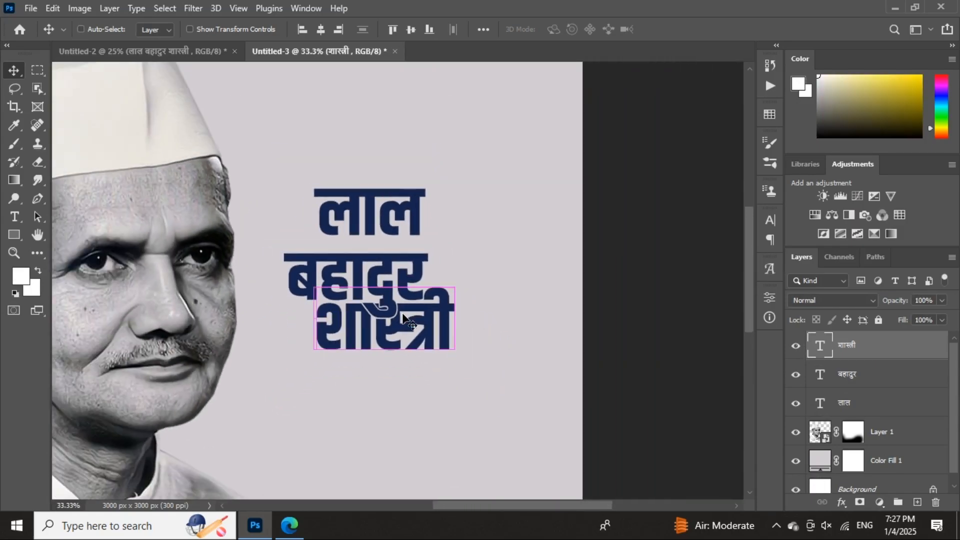
key(z)
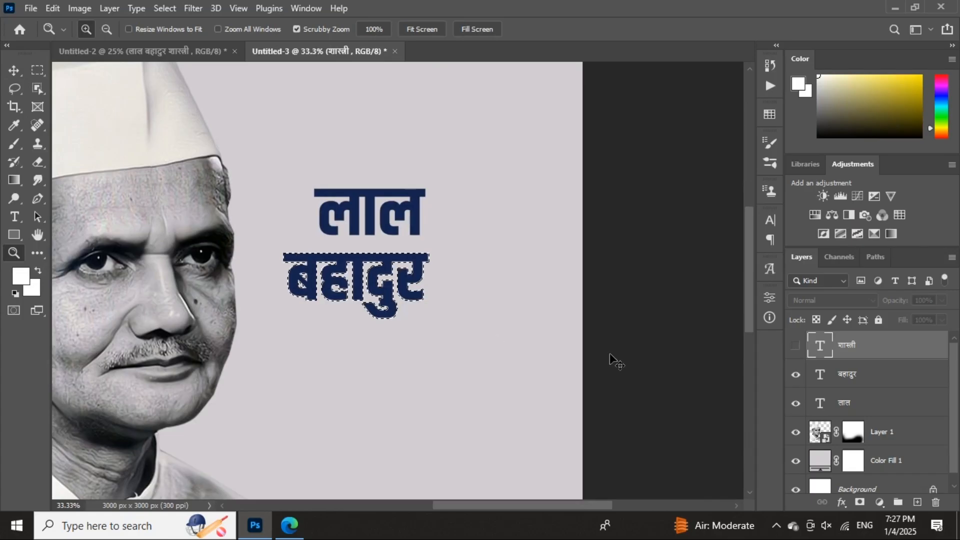
click(795, 350)
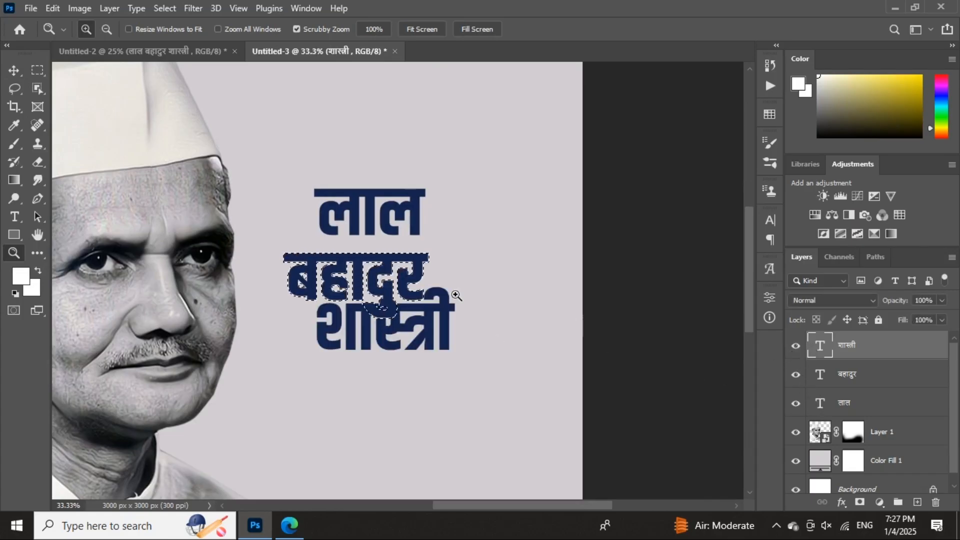
click(14, 70)
key(ctrl+d)
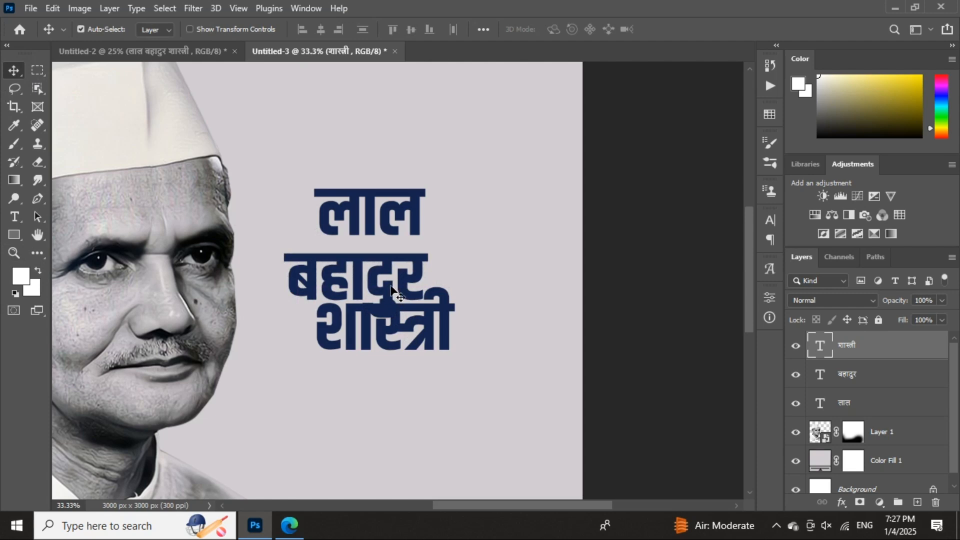
- Load the outline of बहादुर as a selection again and expand it by 5 pixels
drag(391, 289, 391, 256)
key(ctrl+z)
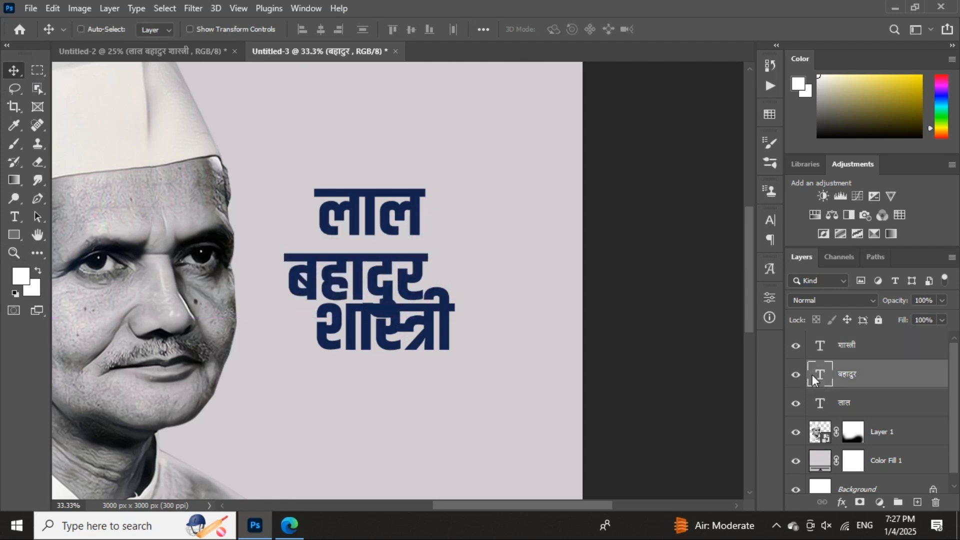
ctrl+click(812, 376)
click(161, 9)
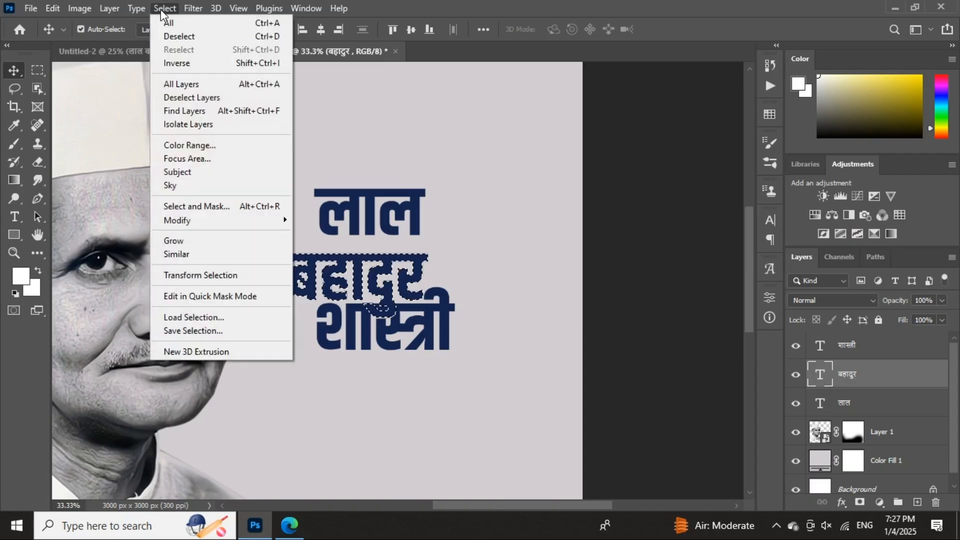
mouse_move(200, 219)
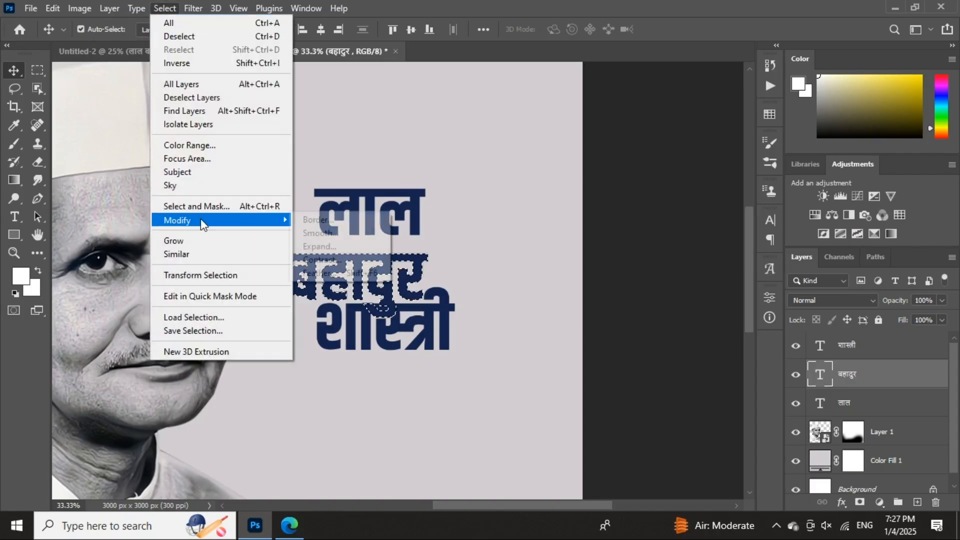
click(319, 246)
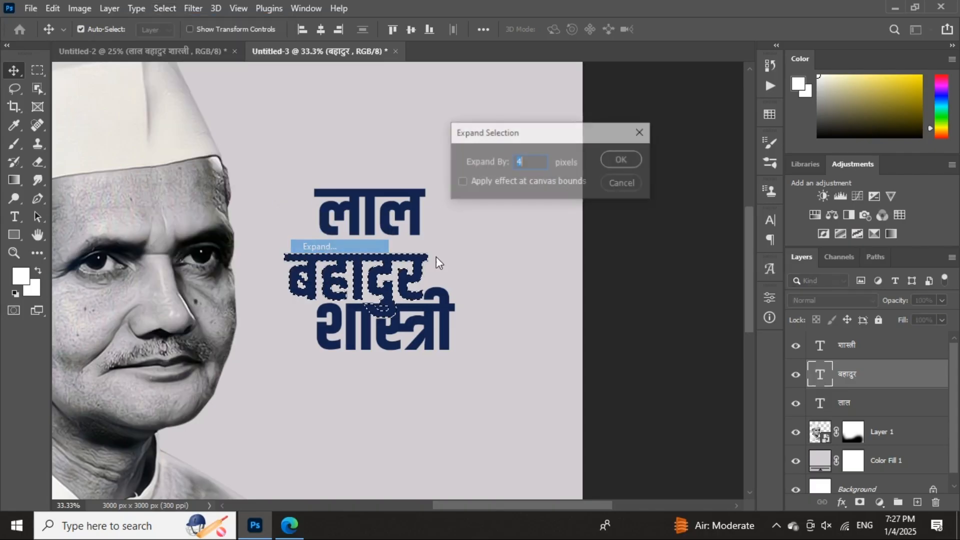
key(BackSpace)
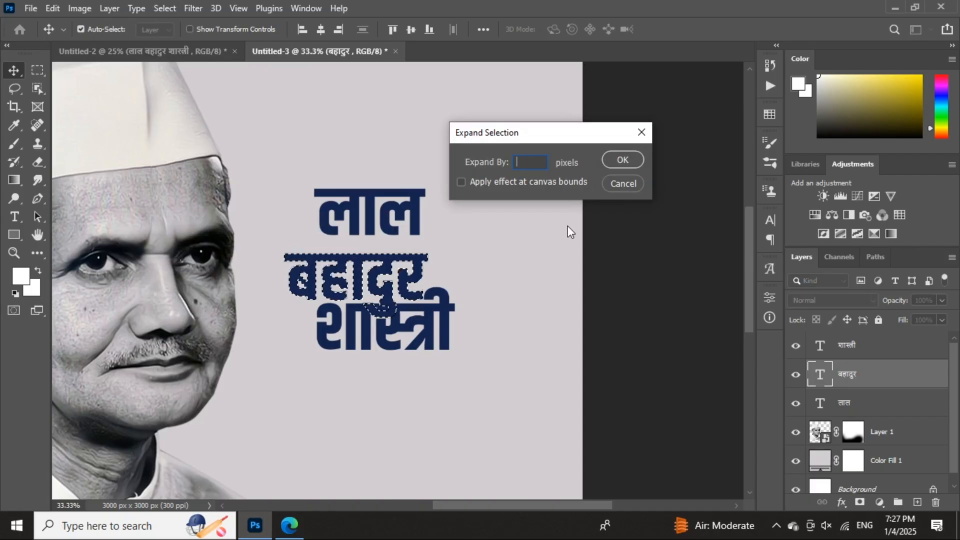
text(5)
click(625, 159)
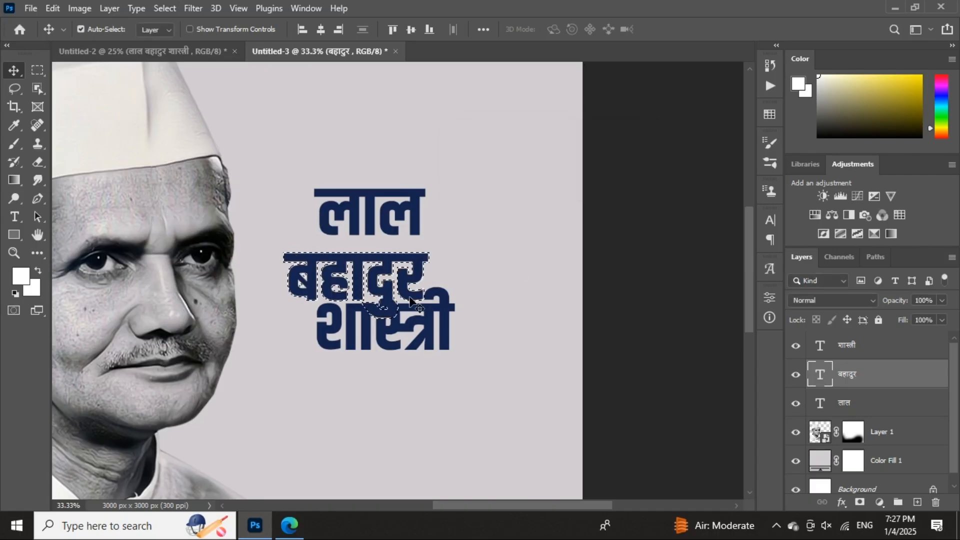
- Mask the 5-pixel expanded selection out of the शास्त्री layer to leave a gap around the overlapping stroke
click(840, 345)
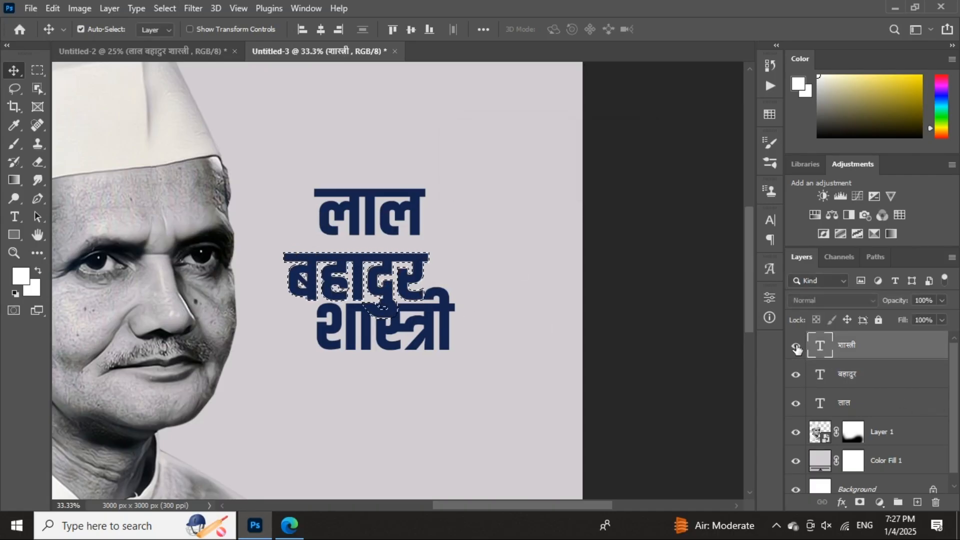
alt+click(858, 502)
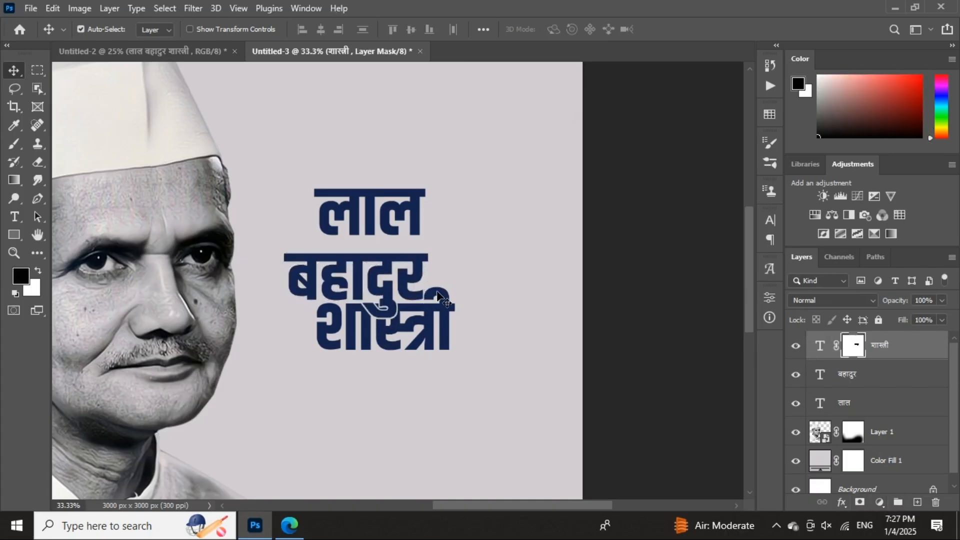
scroll(396, 247, up, 2)
- Move लाल down to sit just above बहादुर, nudge it into place, and check the title against the whole poster
drag(366, 227, 373, 244)
key(shift+Up)
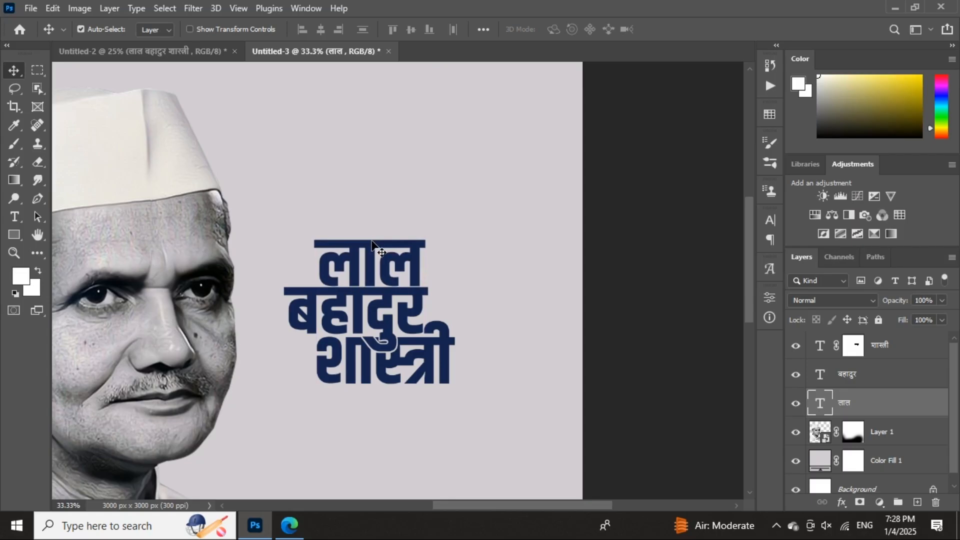
key(ctrl+minus)
key(ctrl+minus)
key(ctrl+minus)
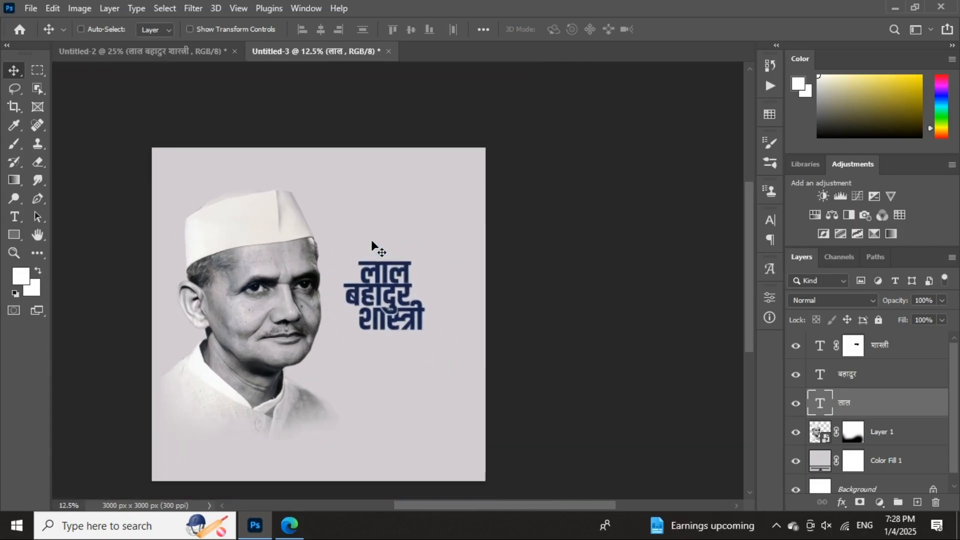
key(ctrl+plus)
key(ctrl+plus)
key(ctrl+plus)
key(ctrl+plus)
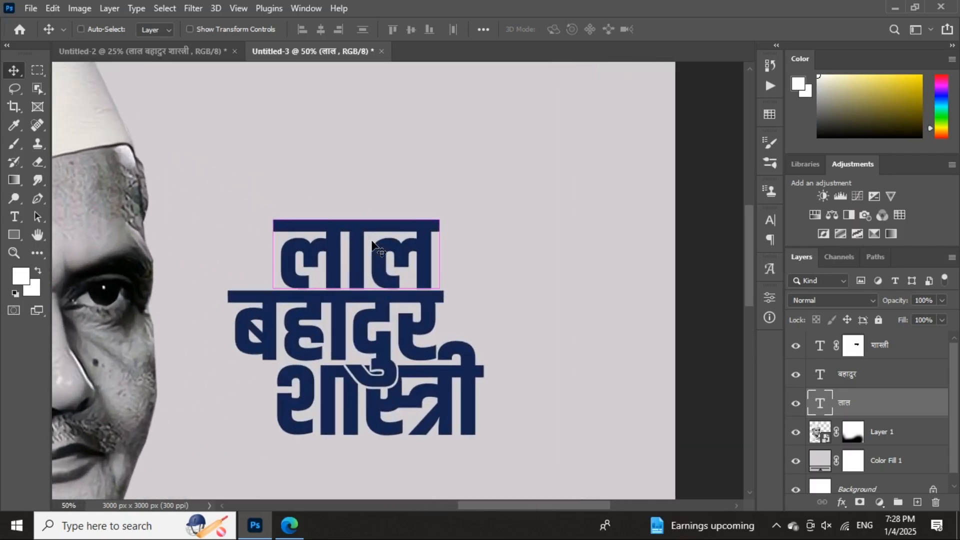
- Select the लाल, बहादुर and शास्त्री text layers together and link them
key(ctrl+minus)
key(ctrl+minus)
key(ctrl+minus)
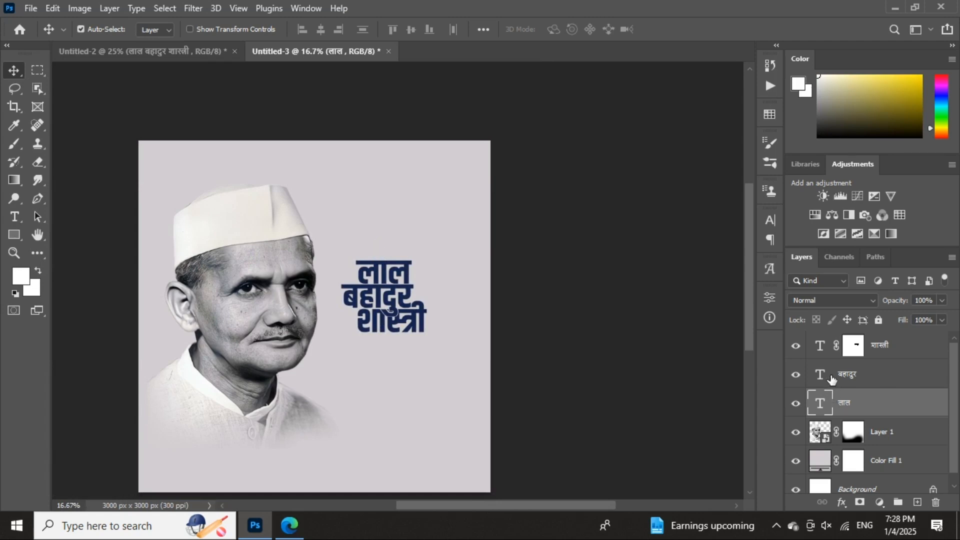
shift+click(905, 356)
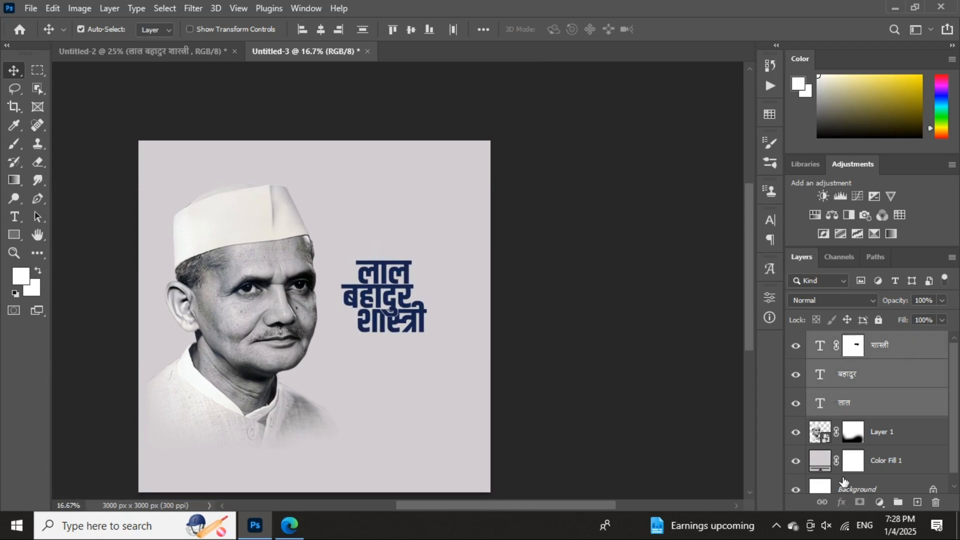
click(822, 502)
- Scale the linked title words up to about 157% and reposition them beside the portrait
key(ctrl+t)
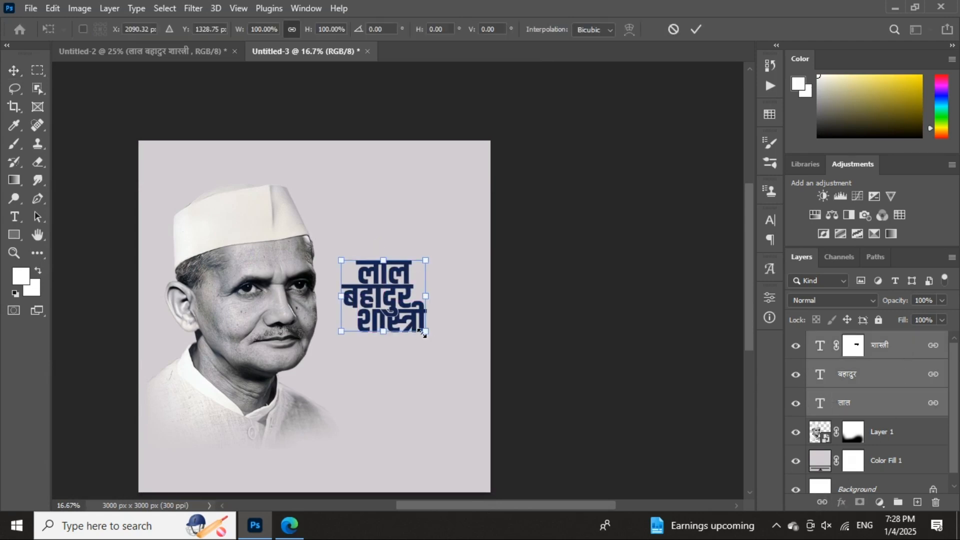
mouse_move(422, 333)
mouse_down()
mouse_move(471, 362)
mouse_move(421, 324)
mouse_up()
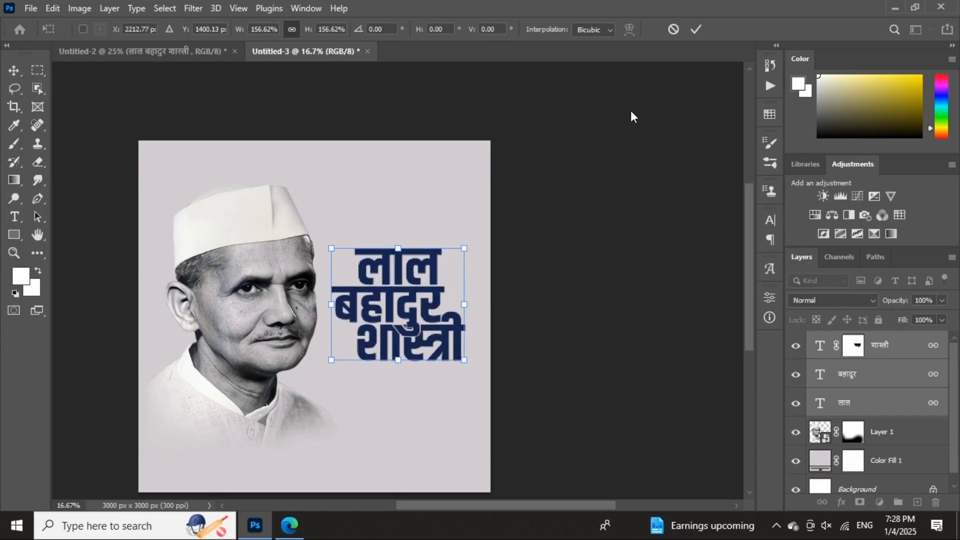
click(695, 29)
drag(449, 268, 431, 278)
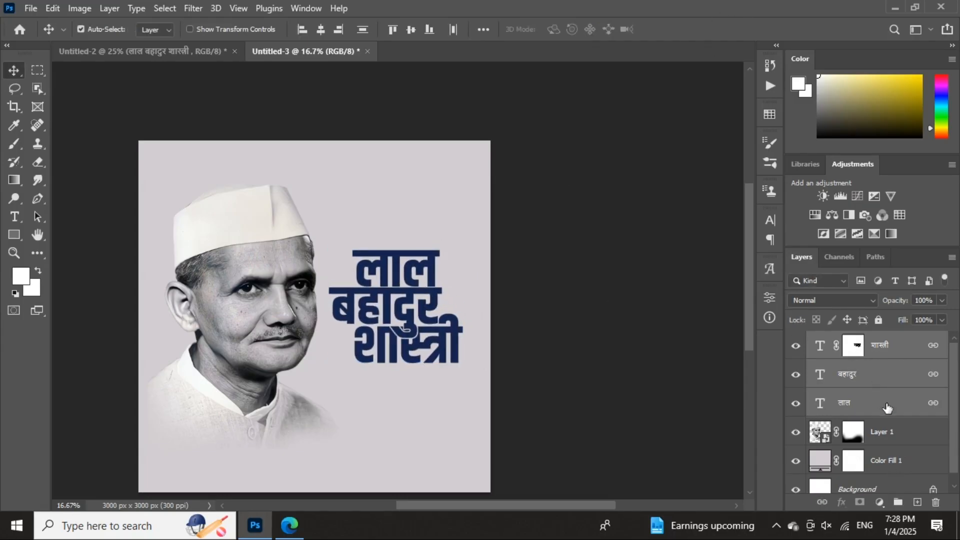
- Group the three title layers and turn on a Gradient Overlay for the group
click(899, 503)
click(802, 340)
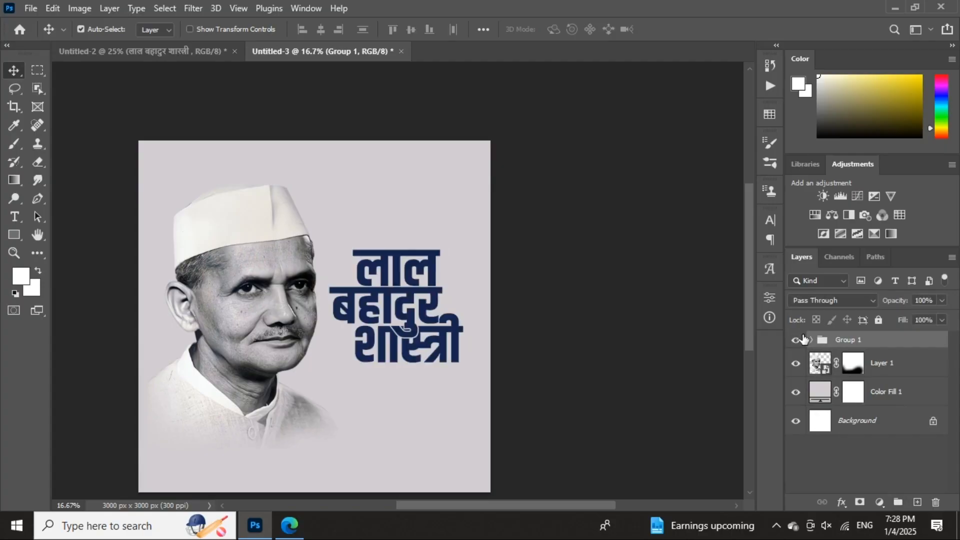
right_click(833, 342)
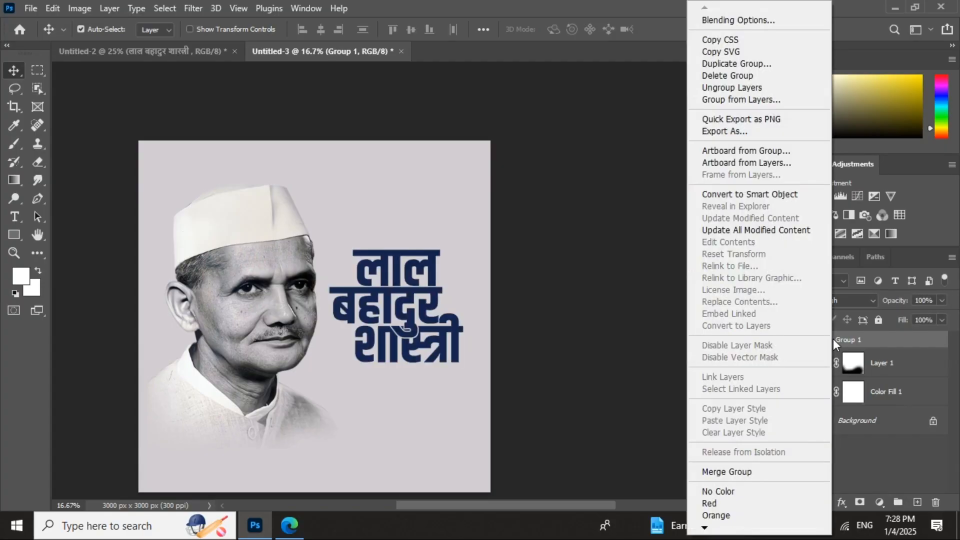
click(731, 23)
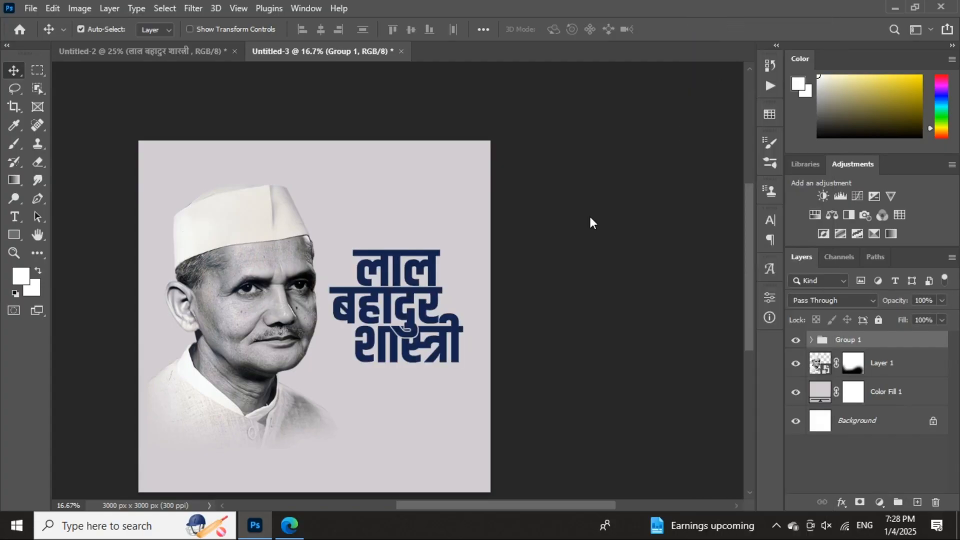
drag(498, 168, 592, 113)
click(600, 339)
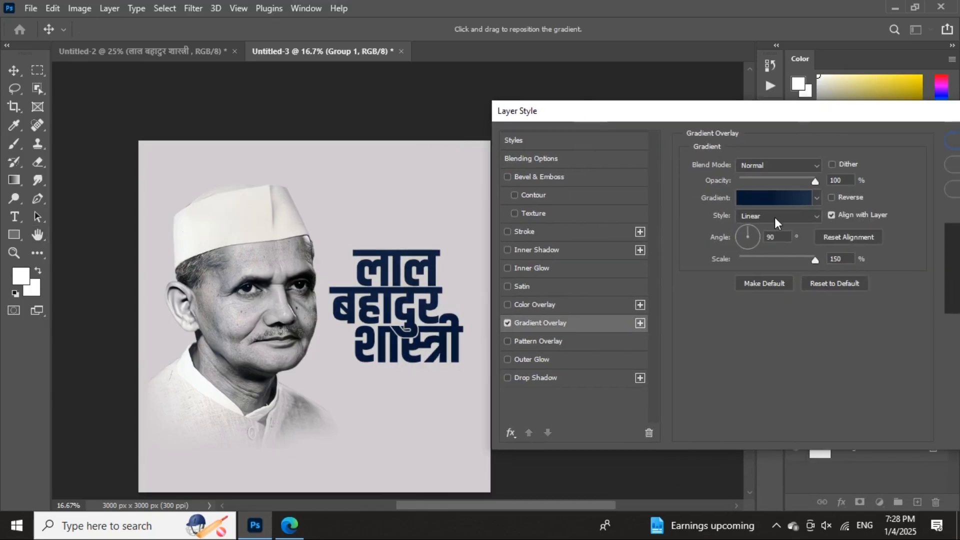
- Browse the gradient presets for the overlay and look inside the 5500 Gradient Overlays set
click(817, 198)
scroll(743, 275, down, 8)
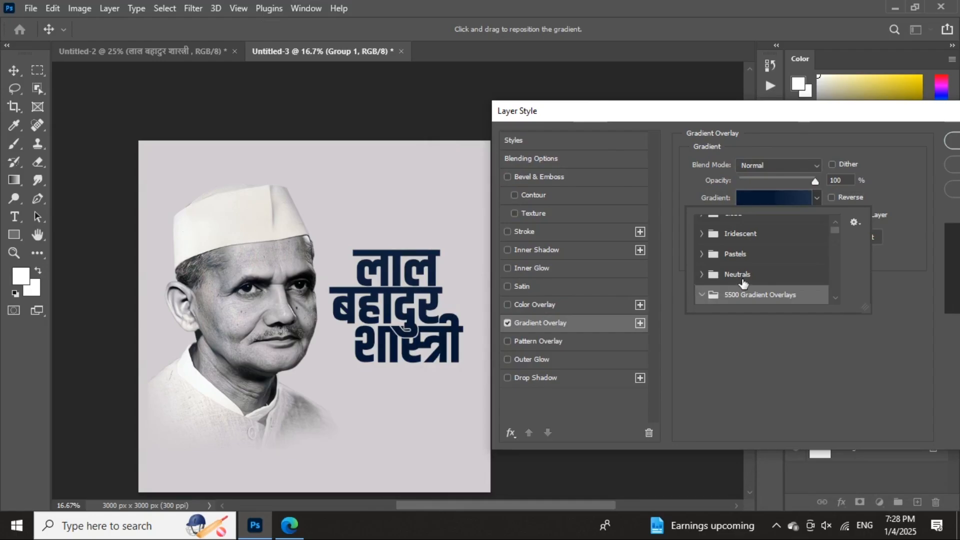
click(702, 295)
scroll(760, 277, down, 5)
scroll(762, 280, down, 5)
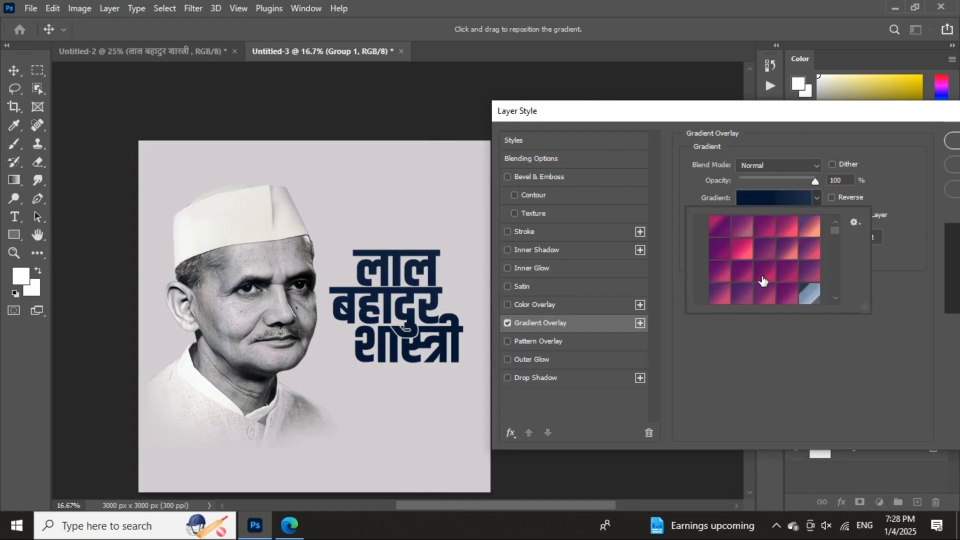
- Try grey, black and navy gradient presets on the title group
click(741, 253)
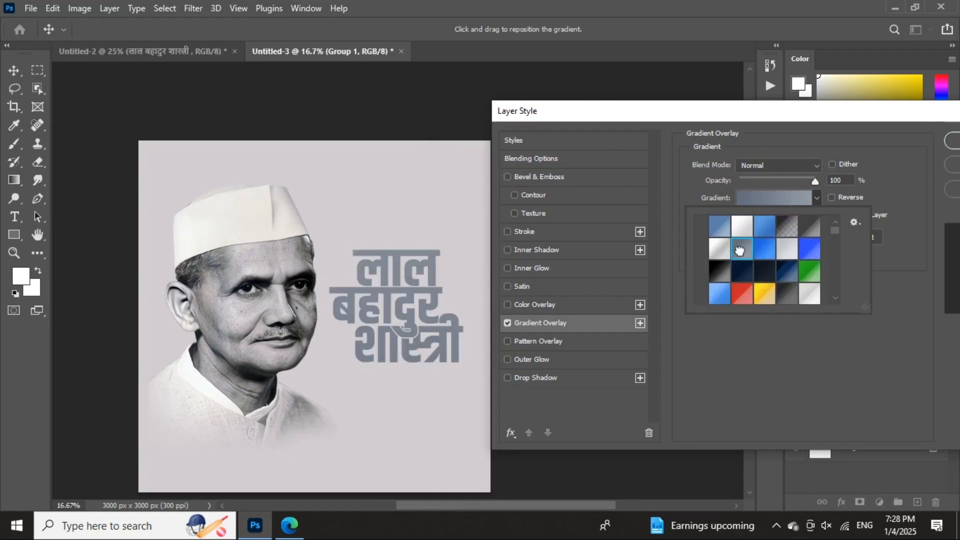
click(715, 277)
scroll(760, 260, up, 1)
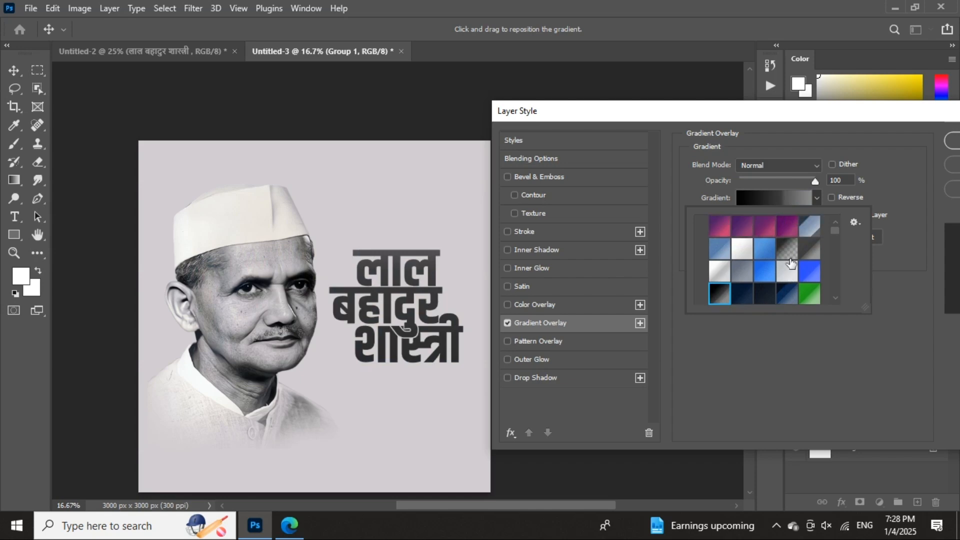
click(803, 241)
scroll(793, 260, down, 2)
click(789, 250)
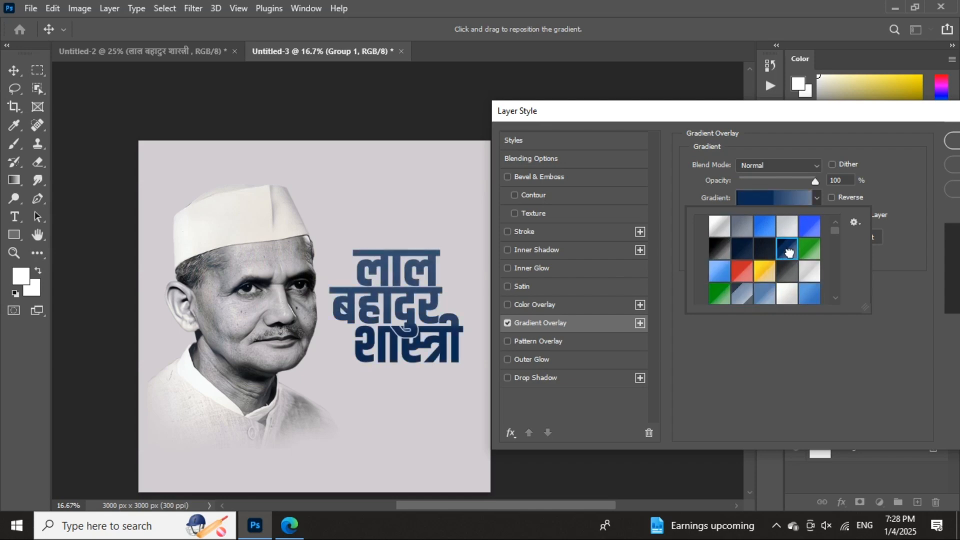
click(789, 251)
scroll(790, 255, down, 3)
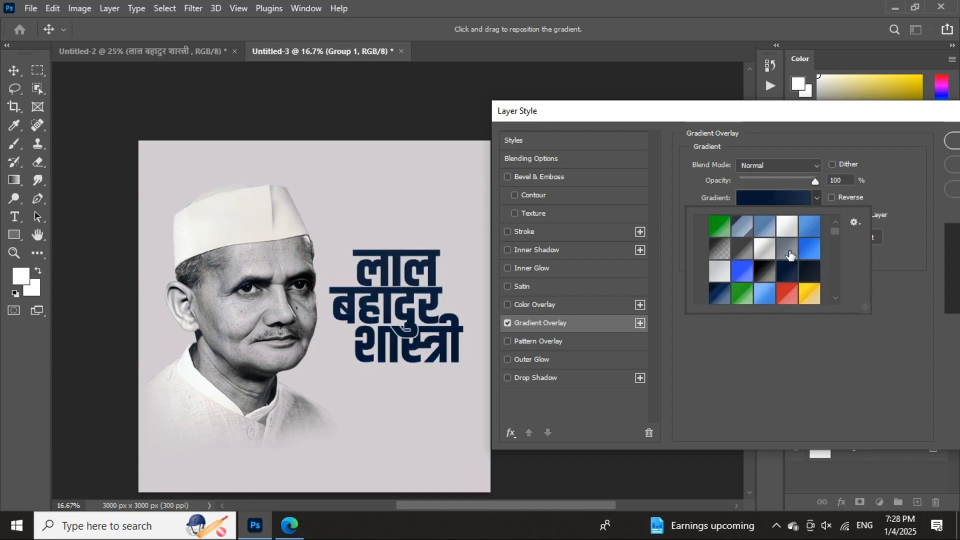
click(768, 271)
scroll(775, 272, down, 2)
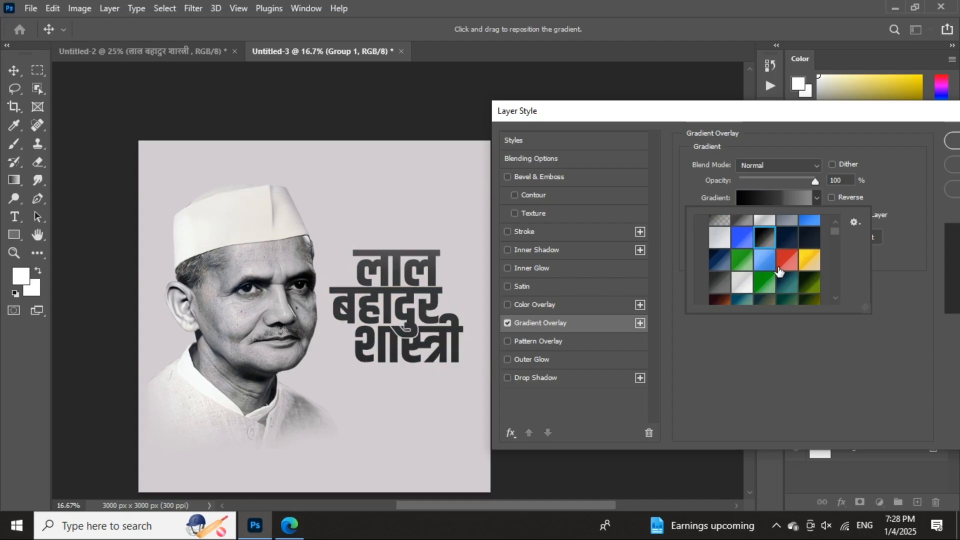
- Apply the muted dark teal-to-brown gradient preset to the title group
scroll(779, 272, down, 2)
scroll(775, 270, down, 2)
click(765, 239)
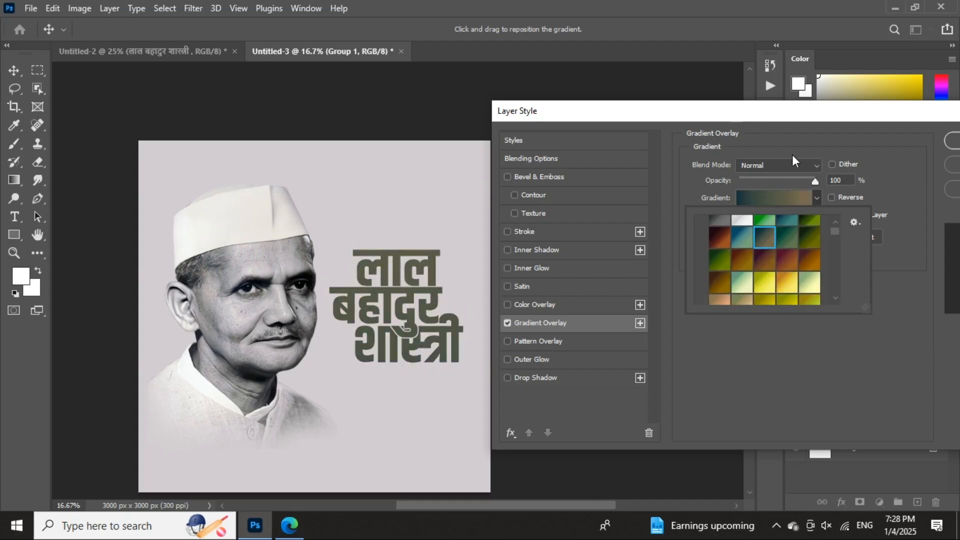
- Give the title group a drop shadow with 7% opacity and 29 px distance, and nudge the title slightly
click(535, 377)
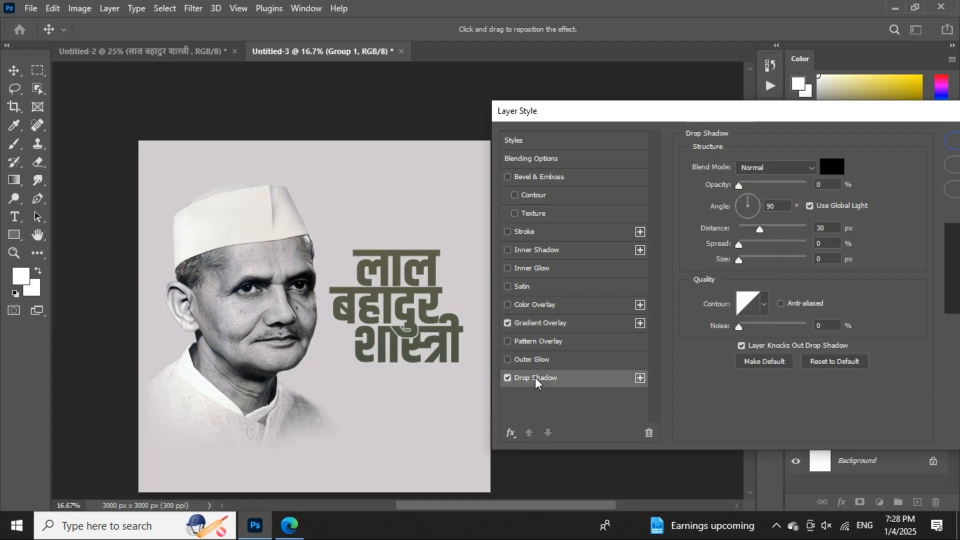
drag(740, 184, 759, 193)
mouse_move(760, 231)
mouse_down()
mouse_move(751, 229)
mouse_move(759, 230)
mouse_up()
drag(755, 185, 744, 185)
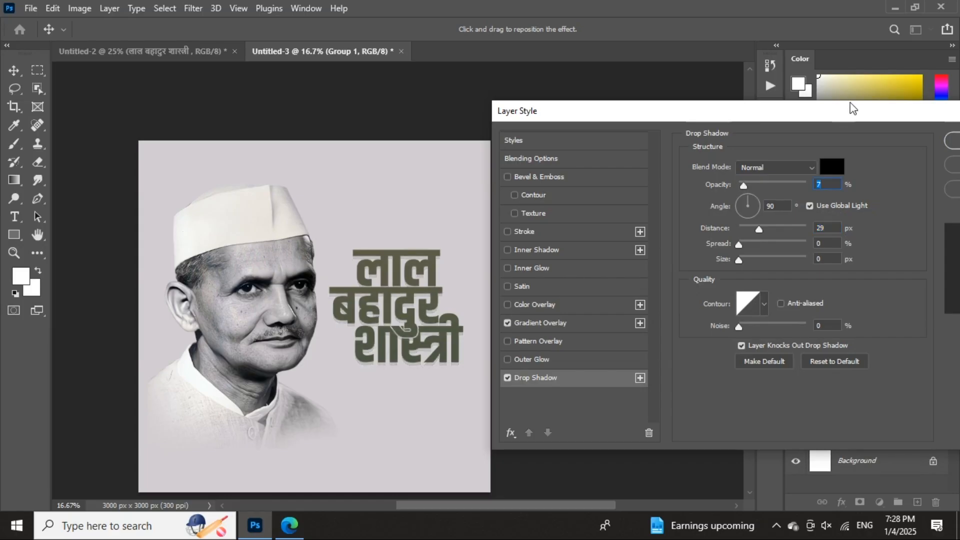
drag(853, 108, 758, 128)
click(881, 160)
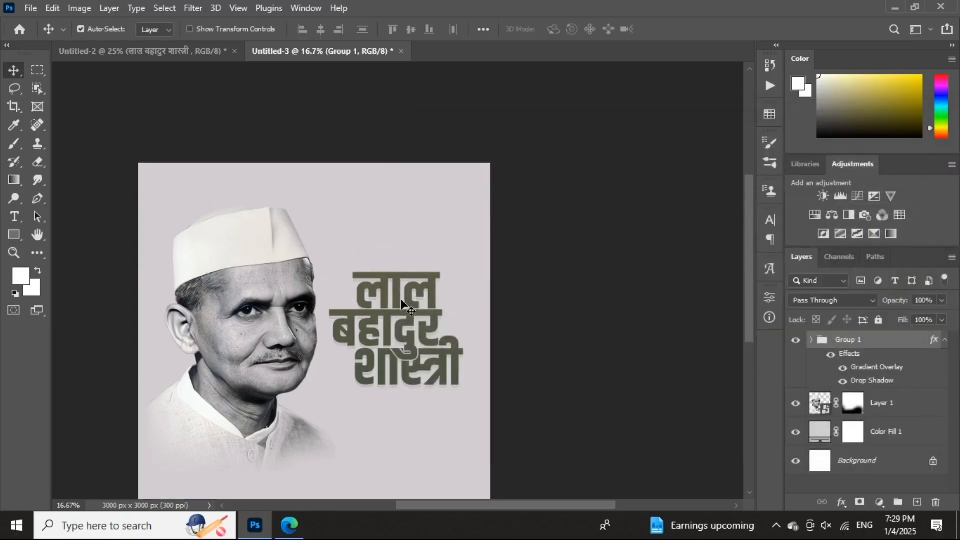
drag(402, 300, 399, 302)
click(283, 356)
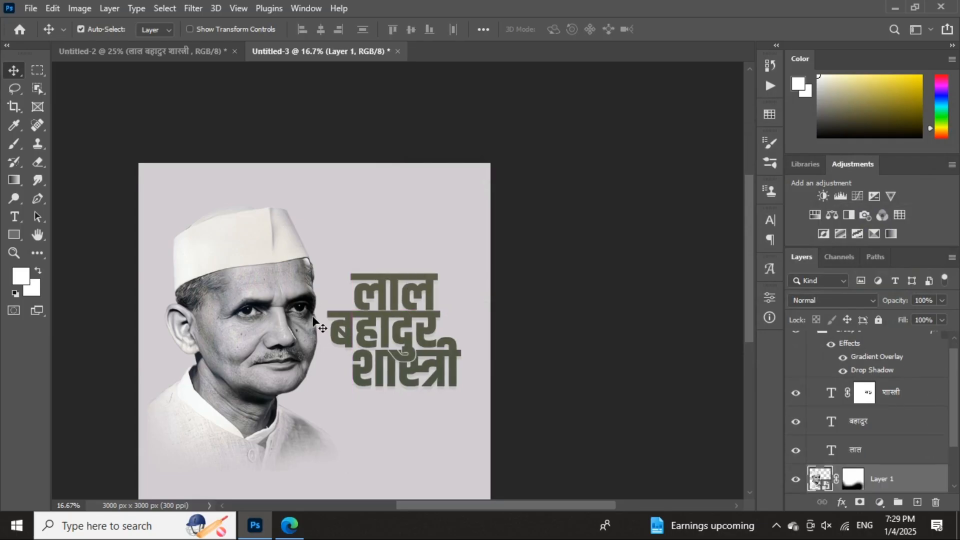
- In the Untitled-2 document, remove the year from the date, break ११ and जानेवारी onto two lines, and select both
click(208, 52)
scroll(328, 153, down, 1)
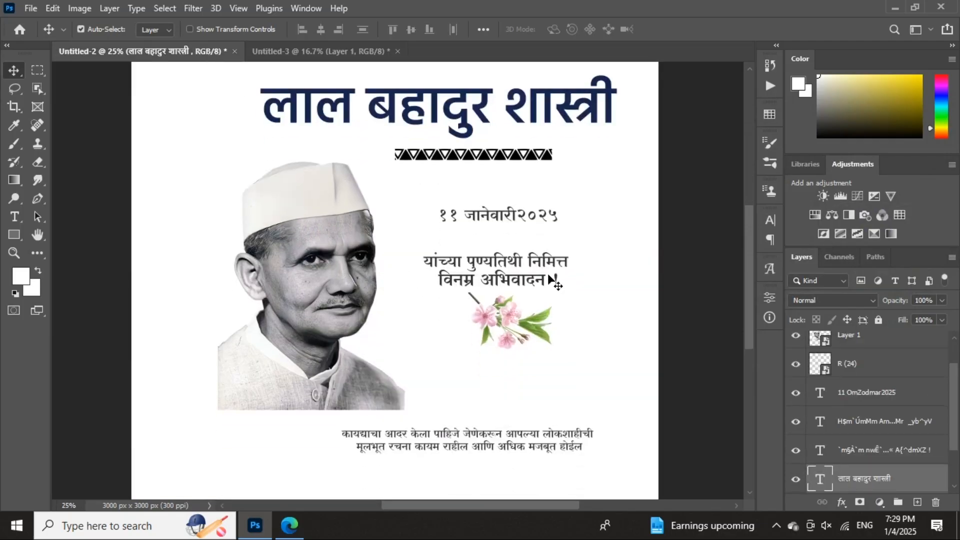
double_click(496, 220)
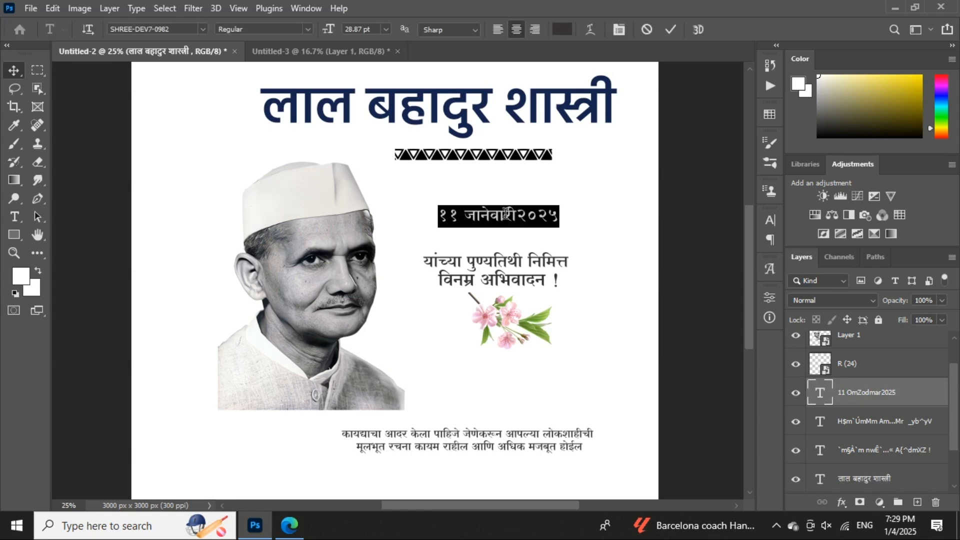
drag(516, 212, 588, 211)
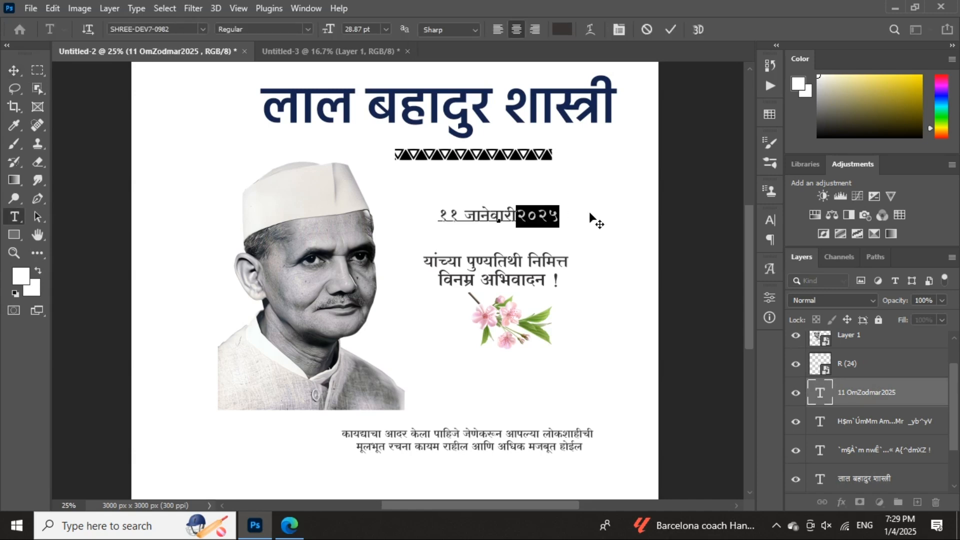
key(BackSpace)
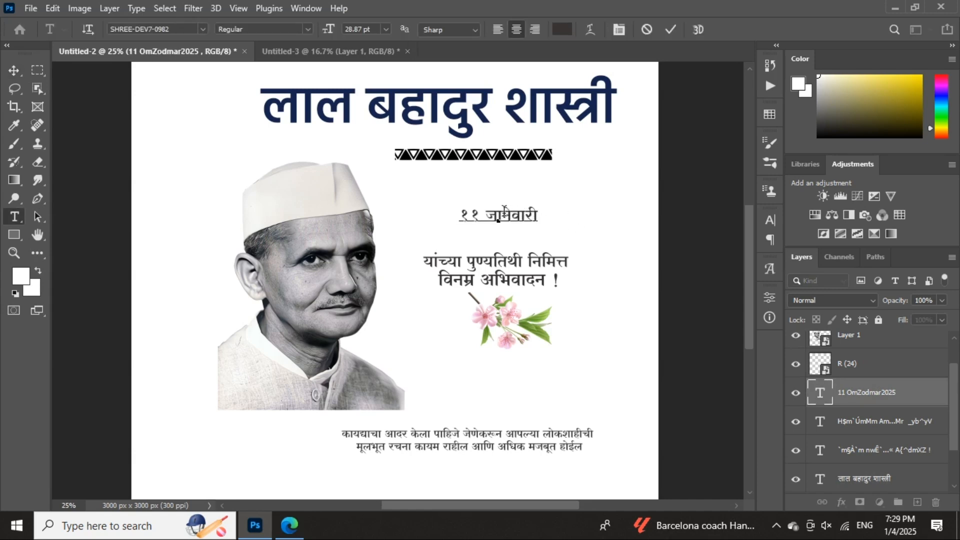
click(485, 216)
key(Return)
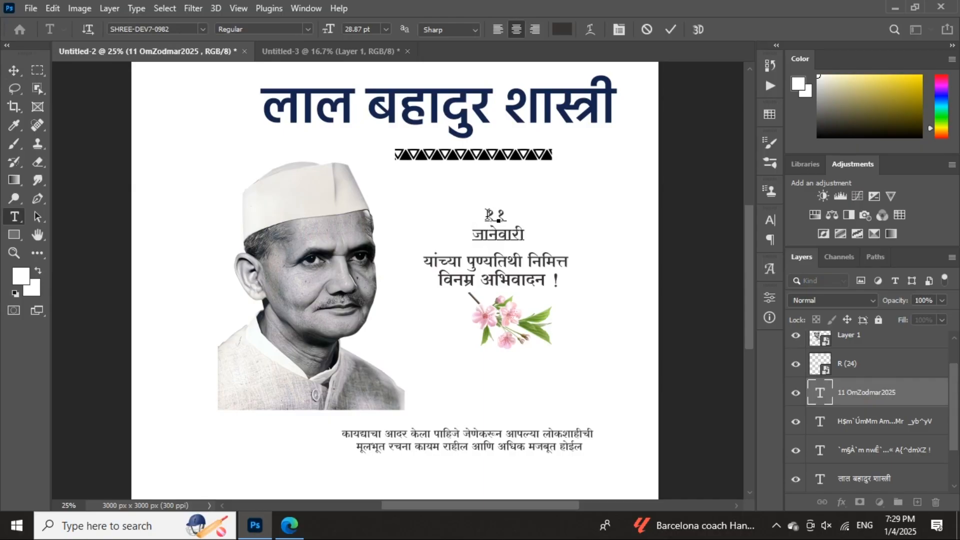
drag(488, 214, 555, 236)
- Try the SHREE-DEV7-0728 font on the selected date text
click(181, 29)
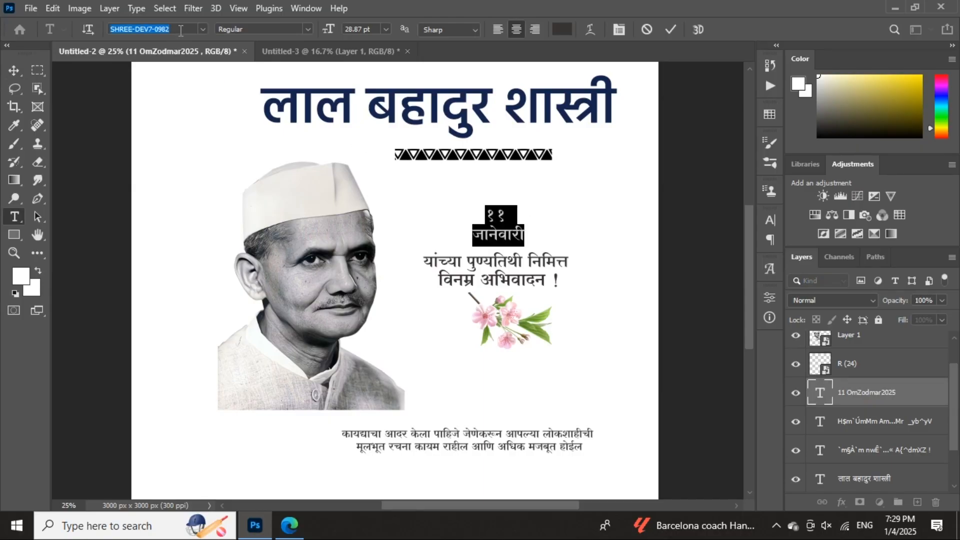
text(0728)
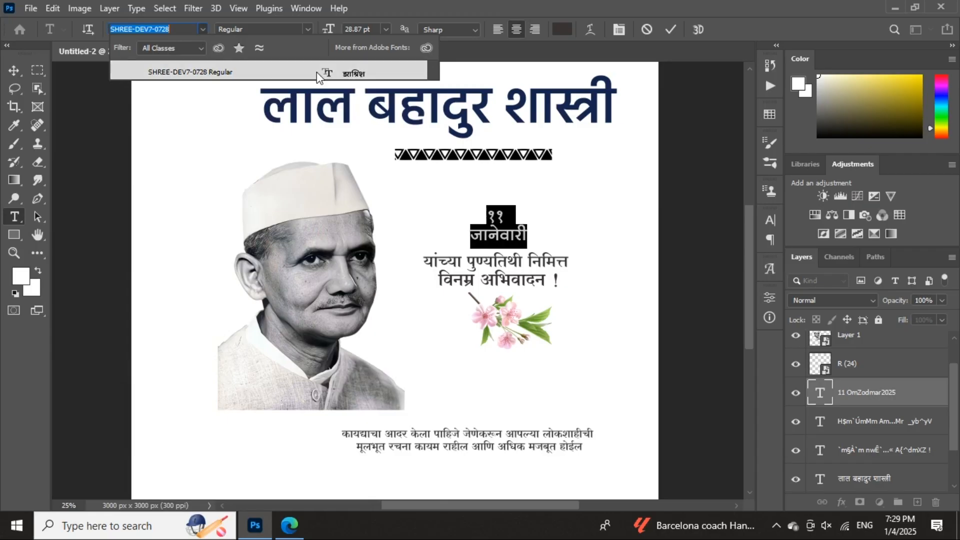
click(318, 74)
- Set the font of the two-line date to SHREE-DEV7-0980
click(770, 220)
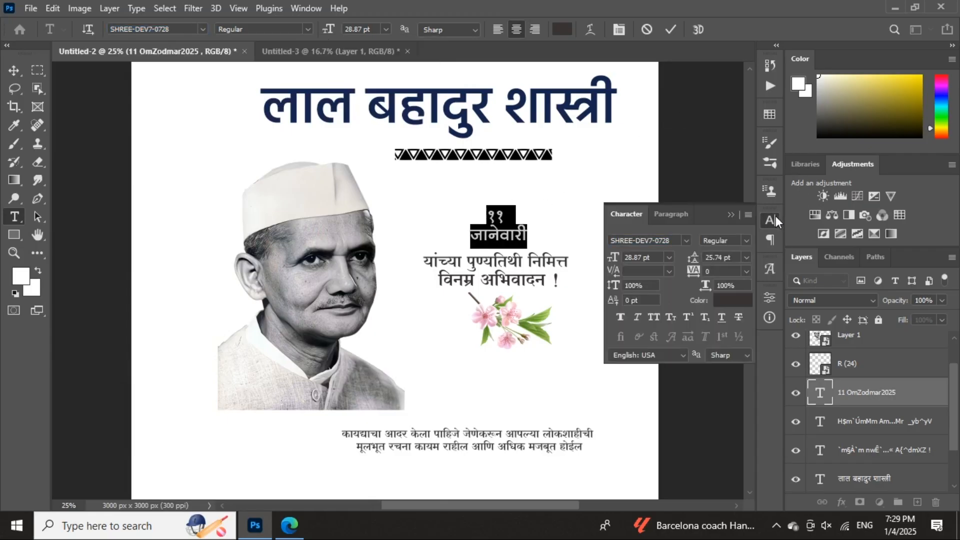
click(686, 234)
text(shree)
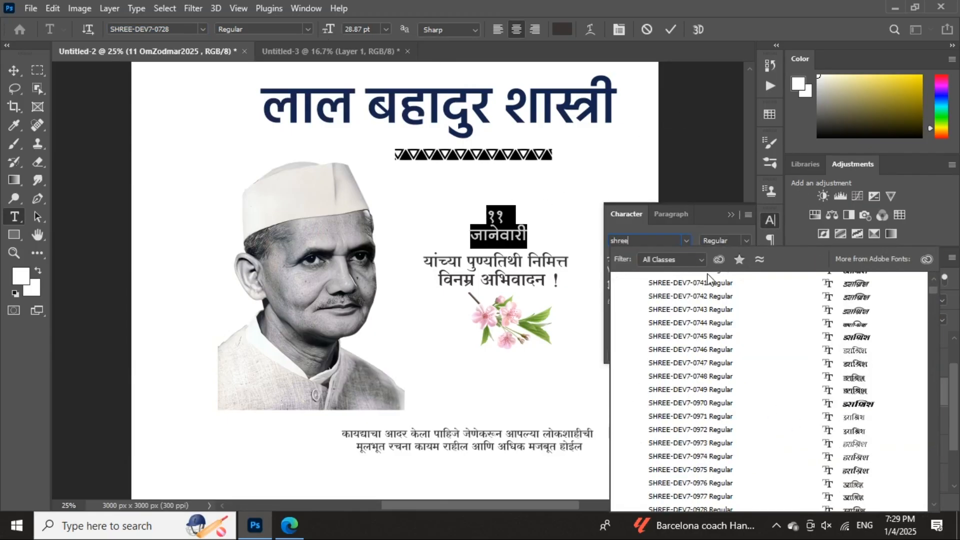
scroll(841, 341, down, 5)
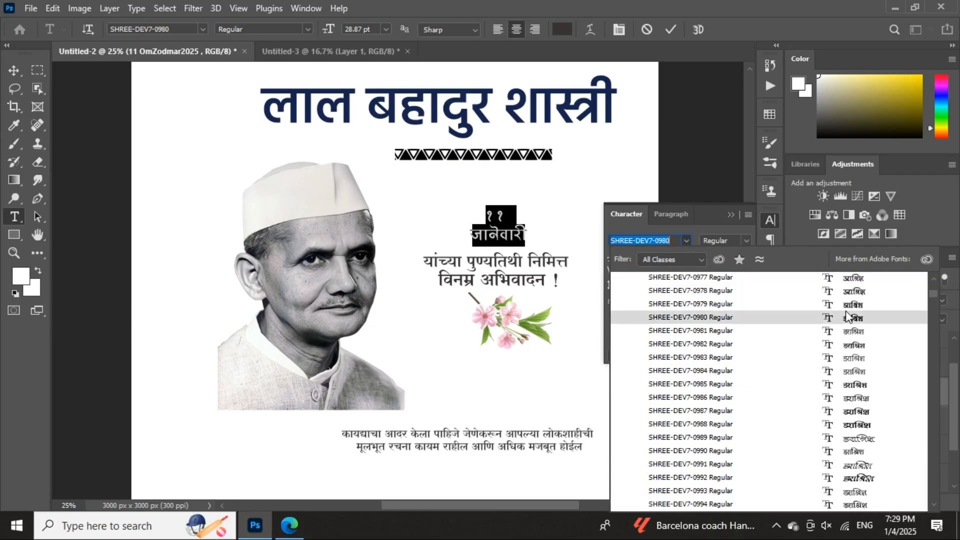
click(844, 317)
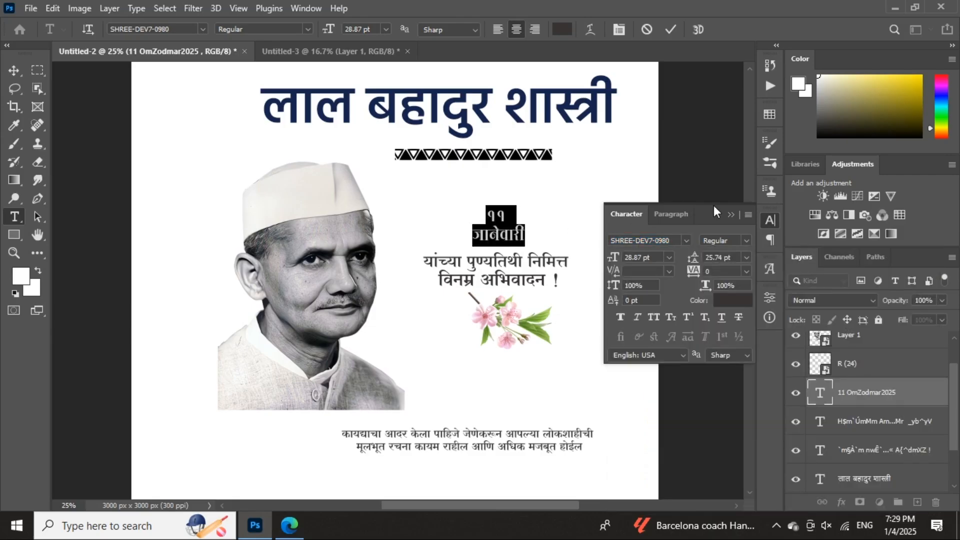
click(731, 215)
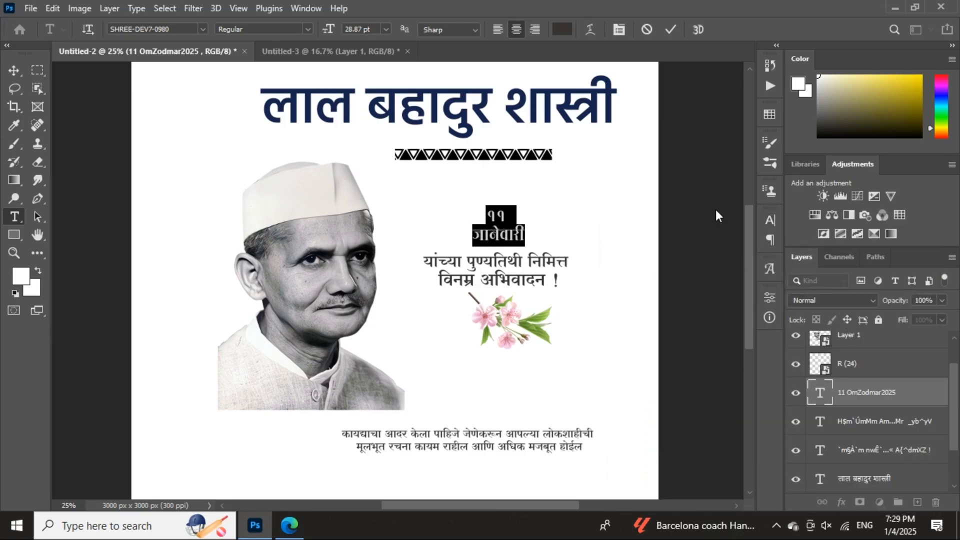
- Set the leading of the two-line date to 23 pt
click(769, 220)
click(735, 258)
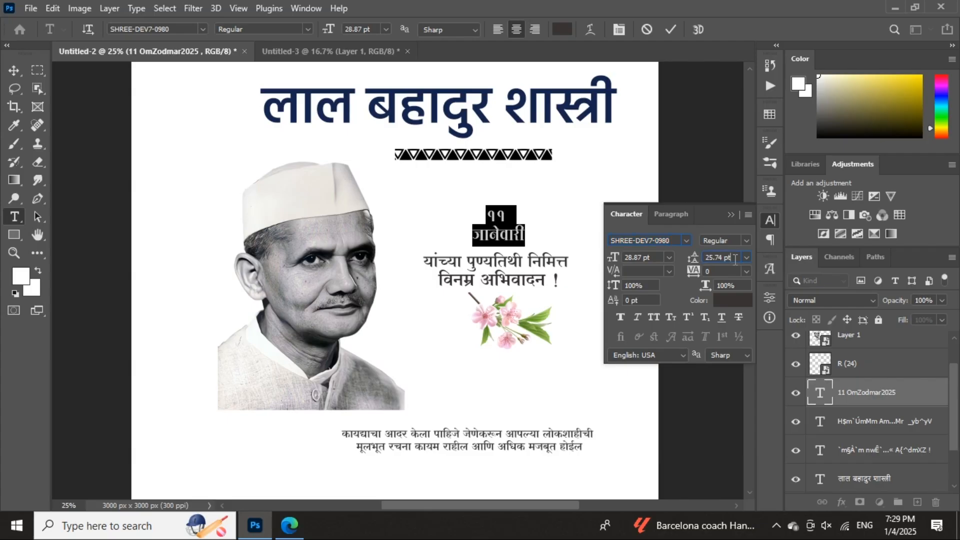
text(23)
key(Return)
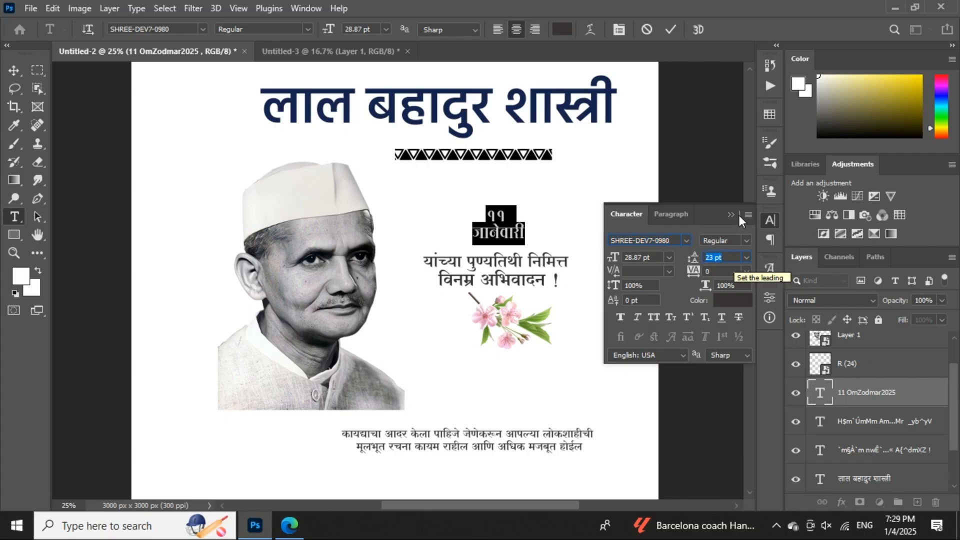
- Commit the two-line date text and copy it from Untitled-2 into the upper-left corner of the Untitled-3 poster
click(670, 33)
key(v)
drag(514, 235, 325, 59)
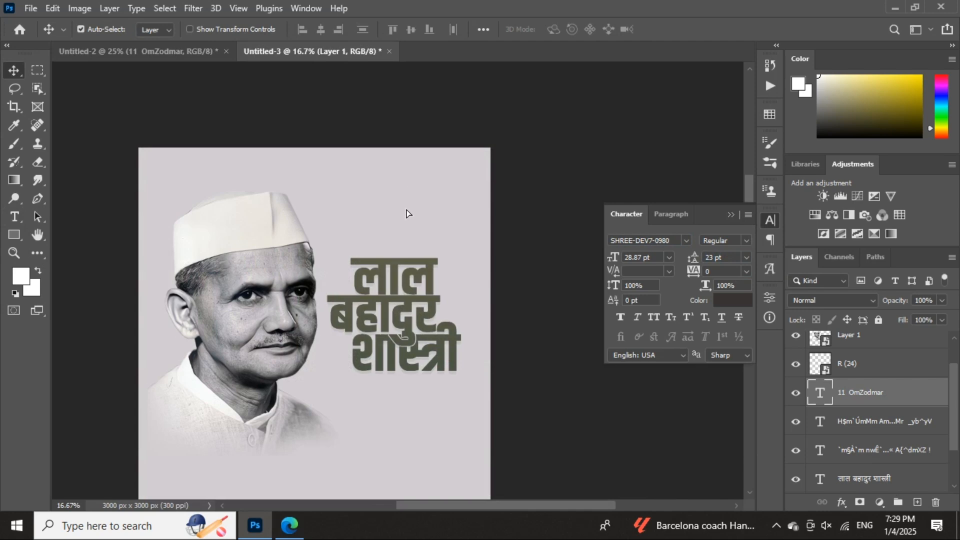
drag(407, 211, 165, 215)
click(726, 218)
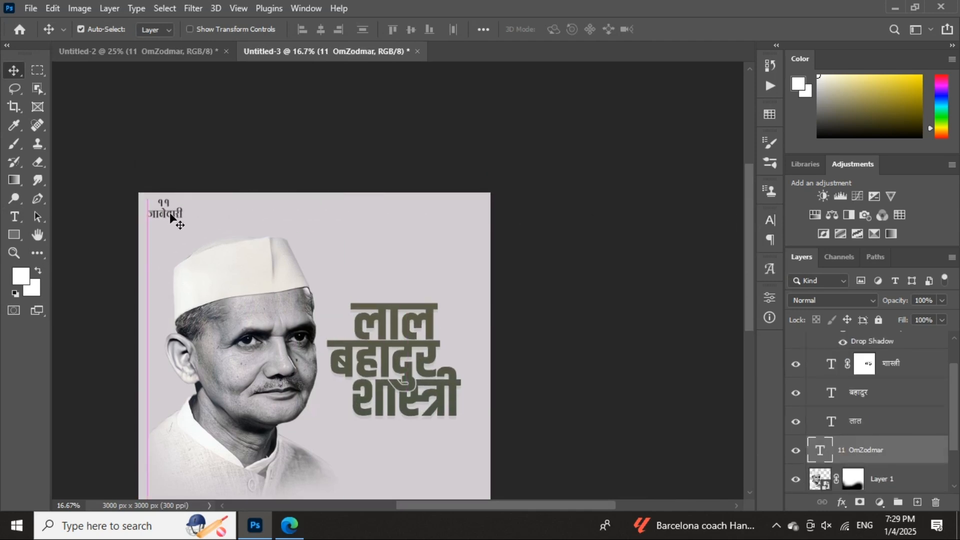
- Lower the date slightly and draw a circle about 159 px in diameter with the Ellipse tool just above it
scroll(166, 193, up, 1)
key(ctrl+plus)
key(ctrl+plus)
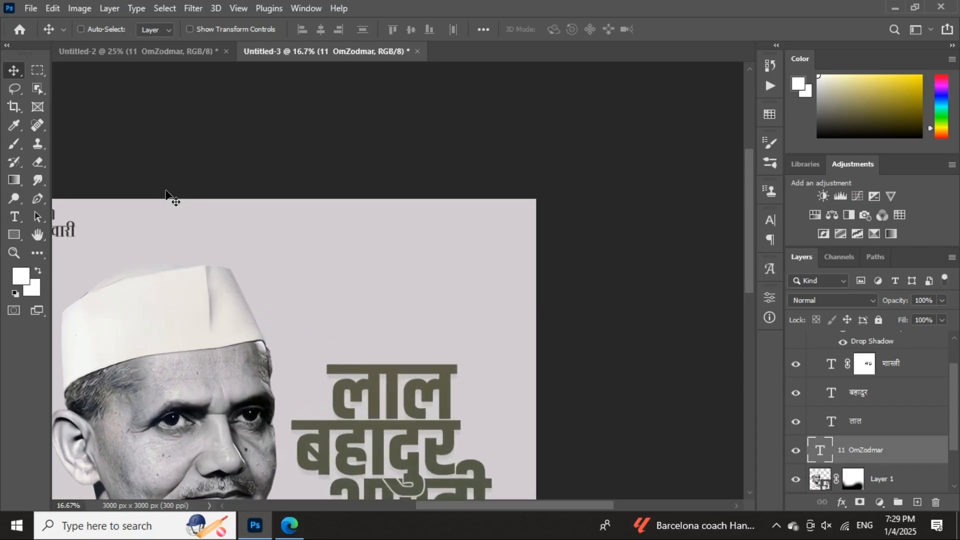
drag(166, 193, 501, 265)
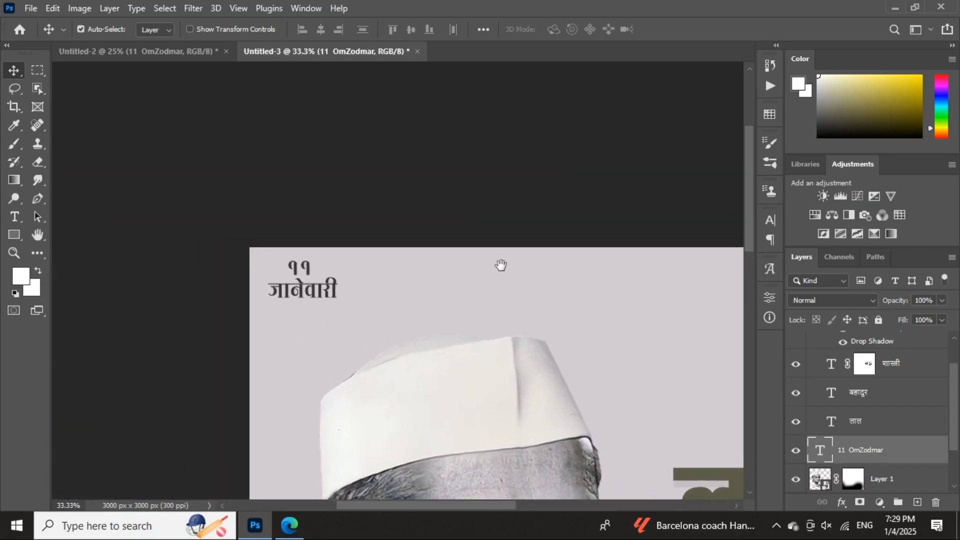
drag(289, 290, 319, 339)
click(17, 238)
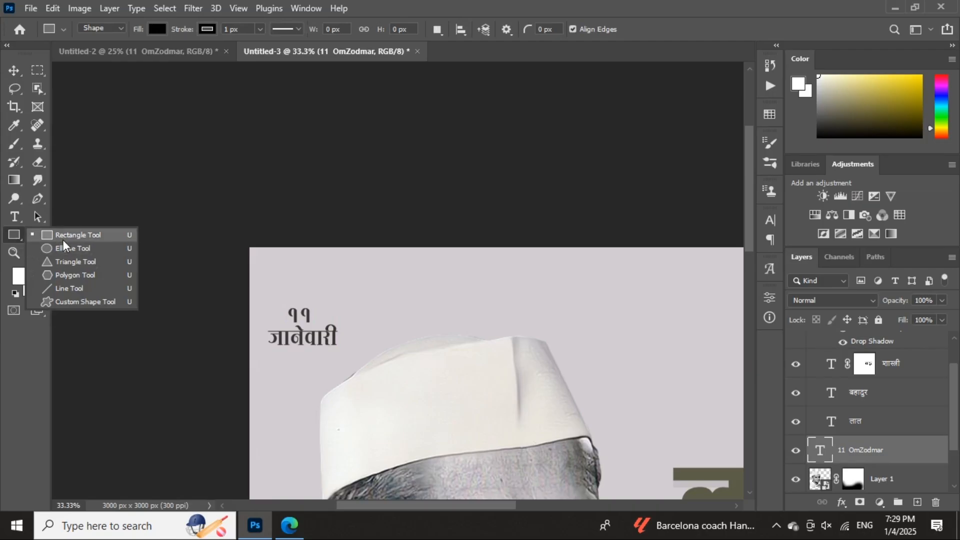
click(59, 248)
drag(268, 264, 310, 302)
right_click(17, 239)
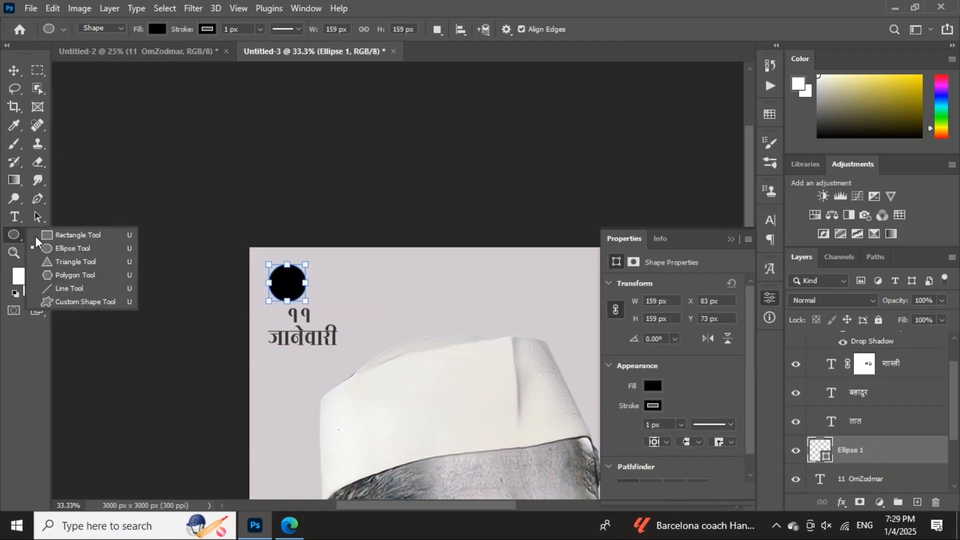
click(731, 240)
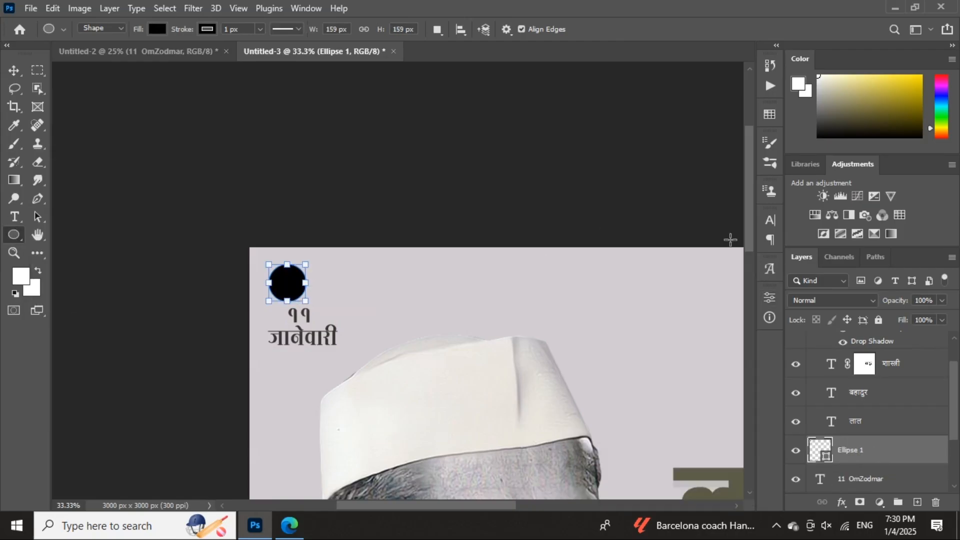
- Remove the circle's stroke and fill it with the dark grey from the recently used colors
click(207, 29)
click(130, 56)
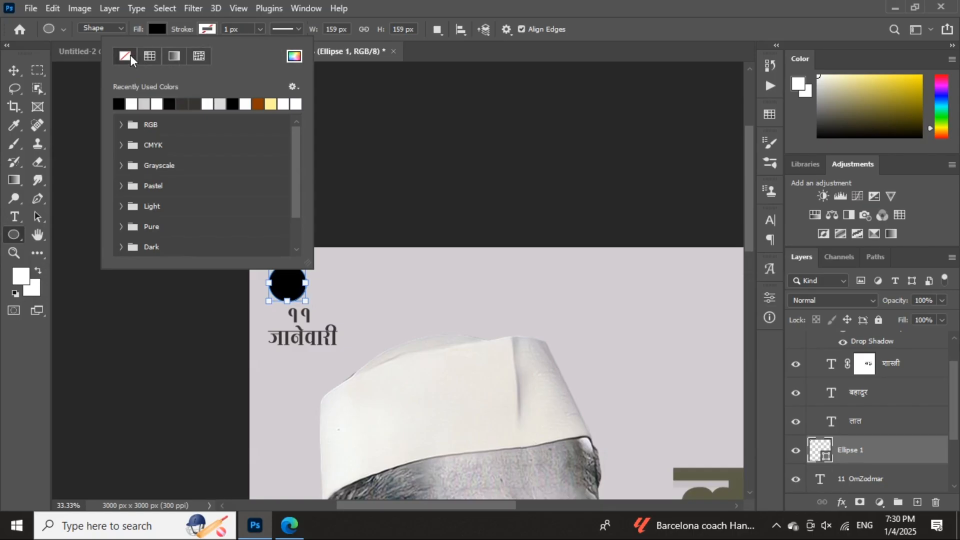
click(152, 30)
click(206, 30)
click(157, 30)
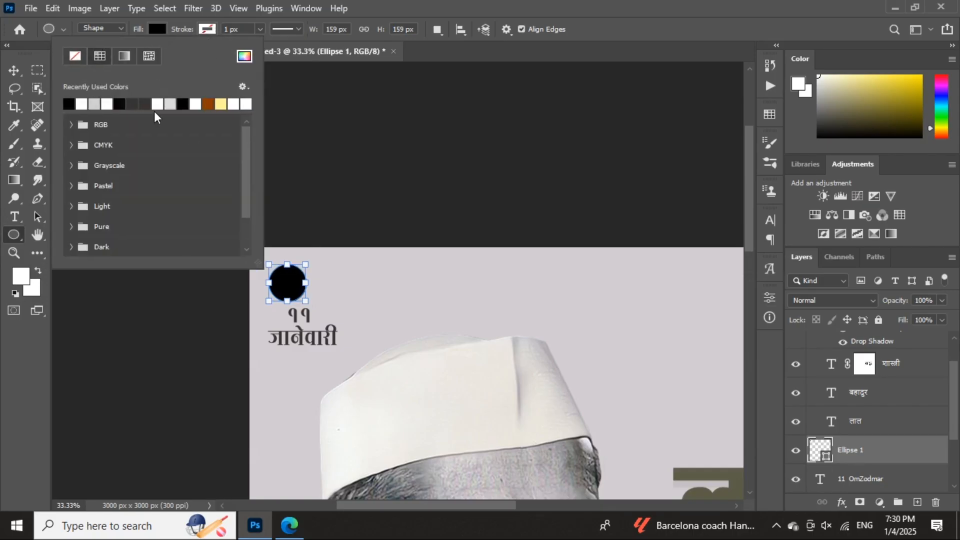
click(134, 104)
click(13, 70)
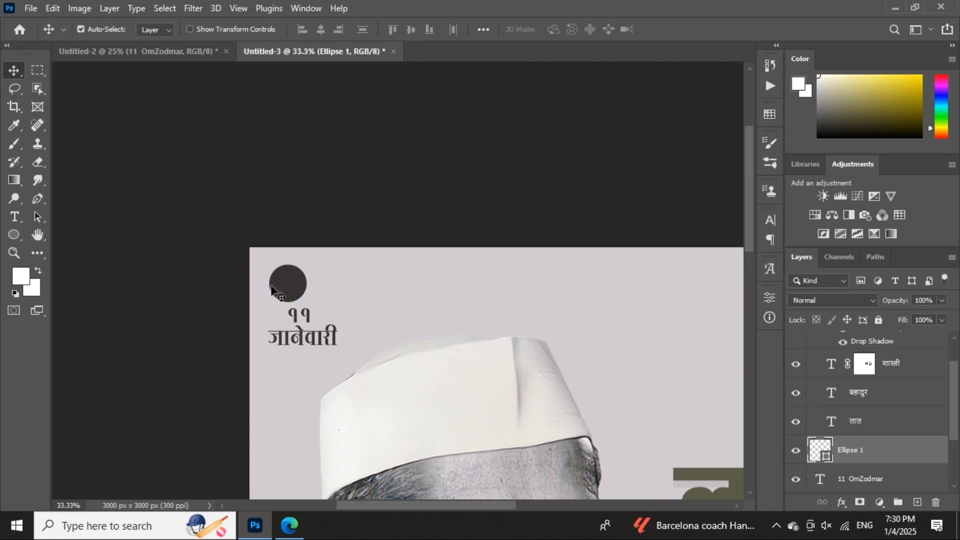
- Shift the circle up slightly, move the date beside it, and cut ११ out so only जानेवारी remains on one line
drag(288, 288, 287, 280)
drag(305, 314, 418, 274)
double_click(386, 276)
key(ctrl+c)
key(BackSpace)
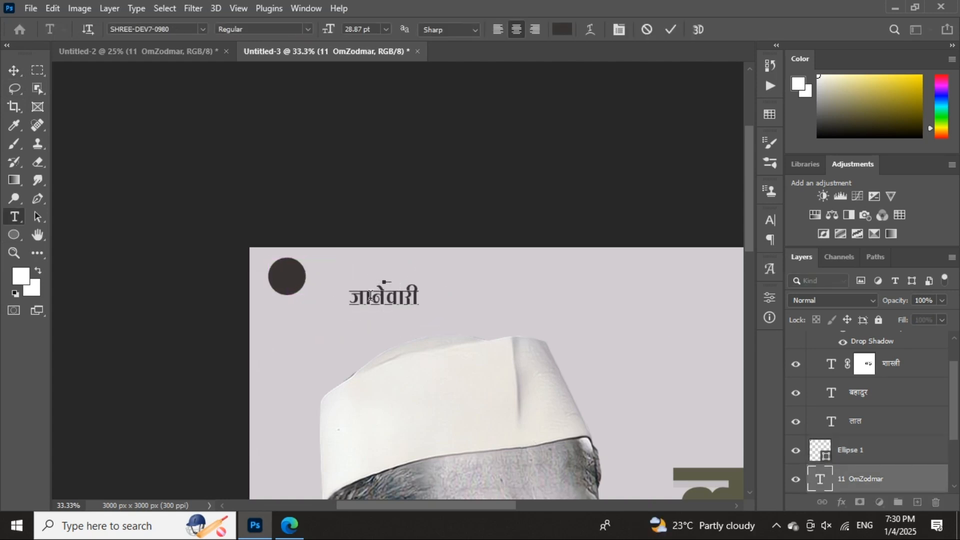
key(BackSpace)
click(671, 28)
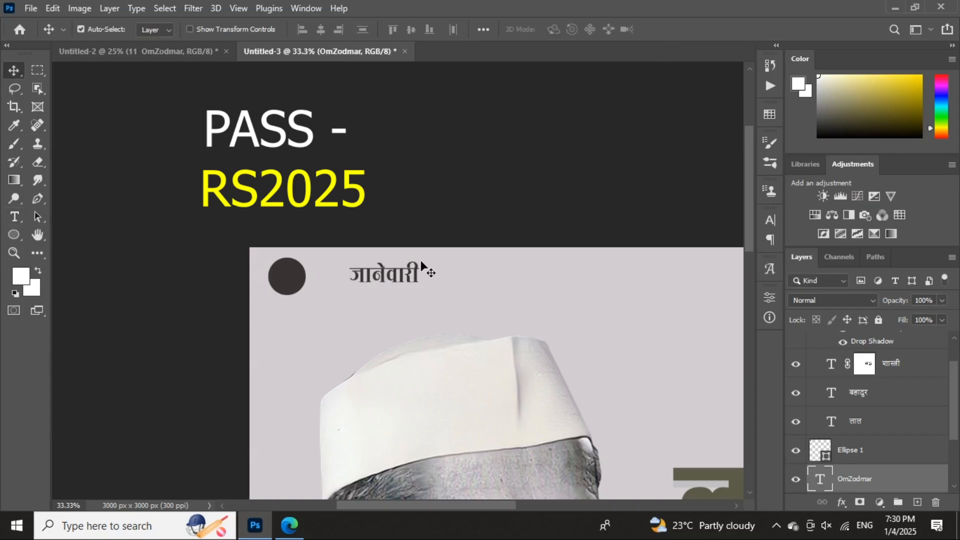
- Duplicate the जानेवारी text just below the original and replace the copy's wording with ११
drag(429, 270, 340, 306)
double_click(340, 306)
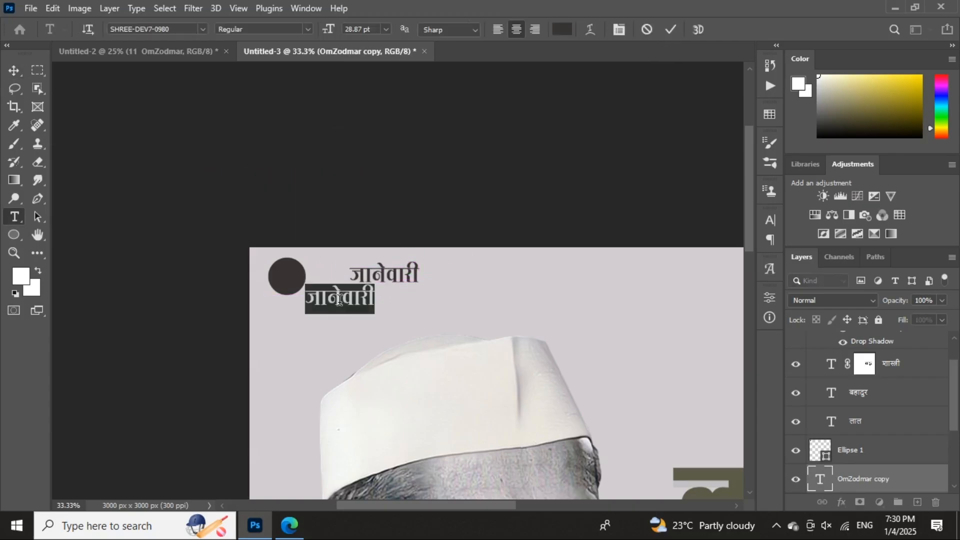
key(ctrl+v)
key(ctrl+a)
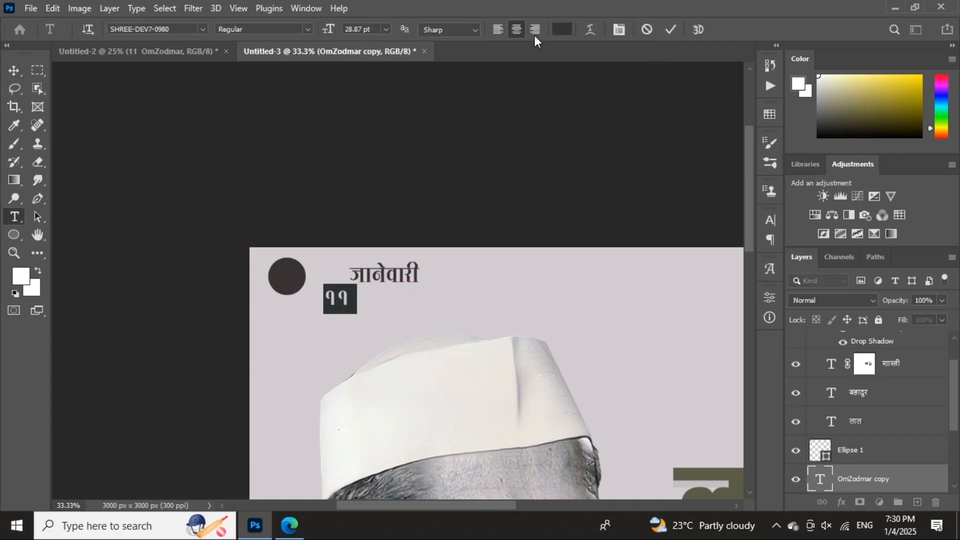
- Color the ११ text with #d3ced1 sampled from the poster background
click(562, 29)
click(438, 316)
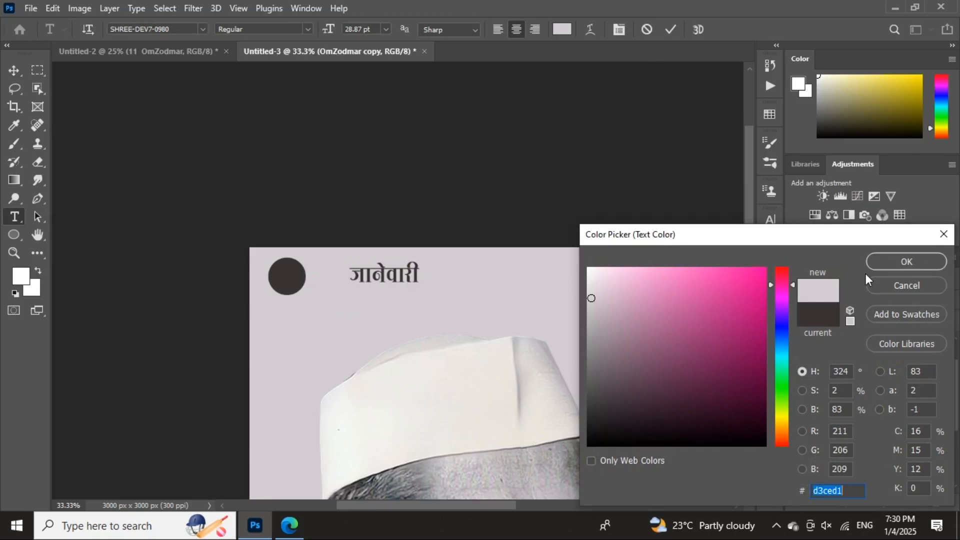
click(903, 261)
click(671, 29)
- Center the ११ text on the dark circle and move its layer above Ellipse 1
key(ctrl+t)
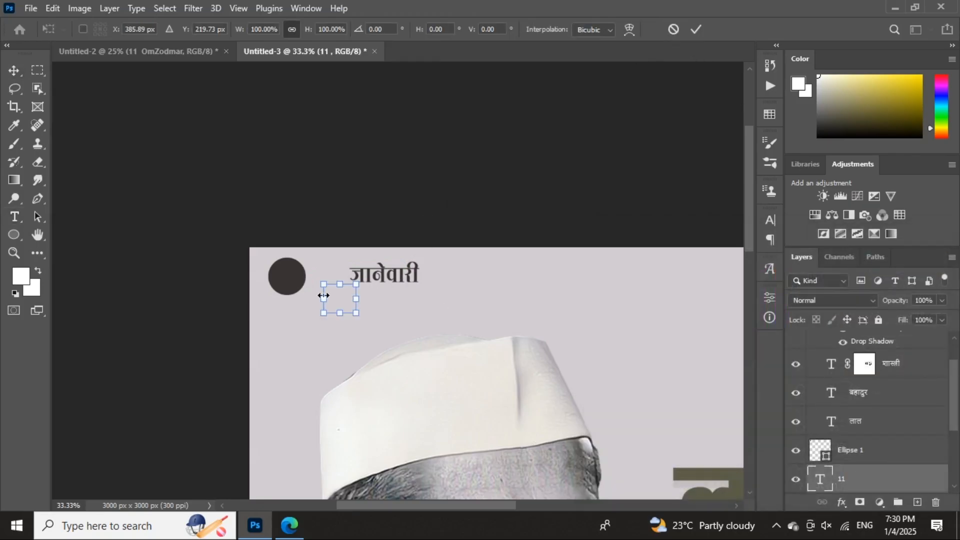
drag(334, 299, 282, 276)
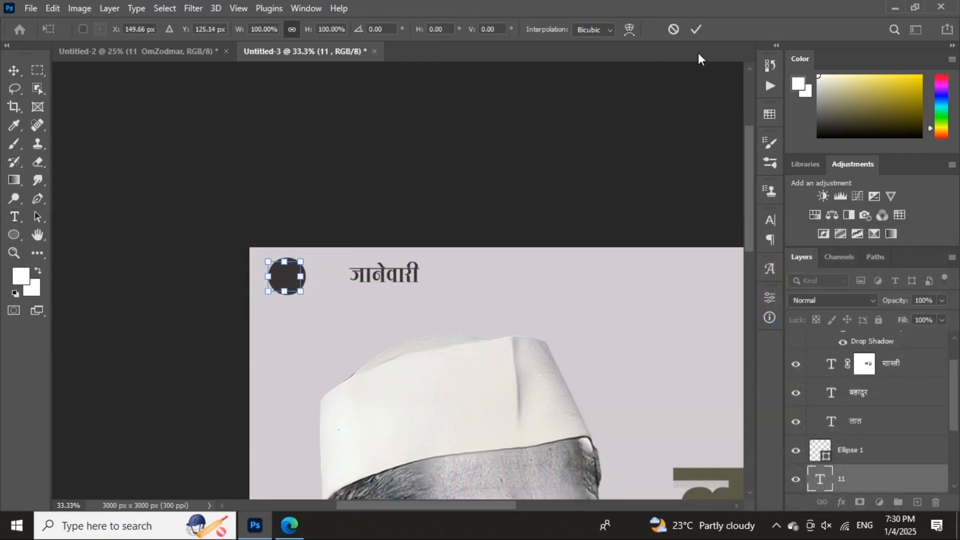
click(696, 29)
drag(819, 480, 819, 445)
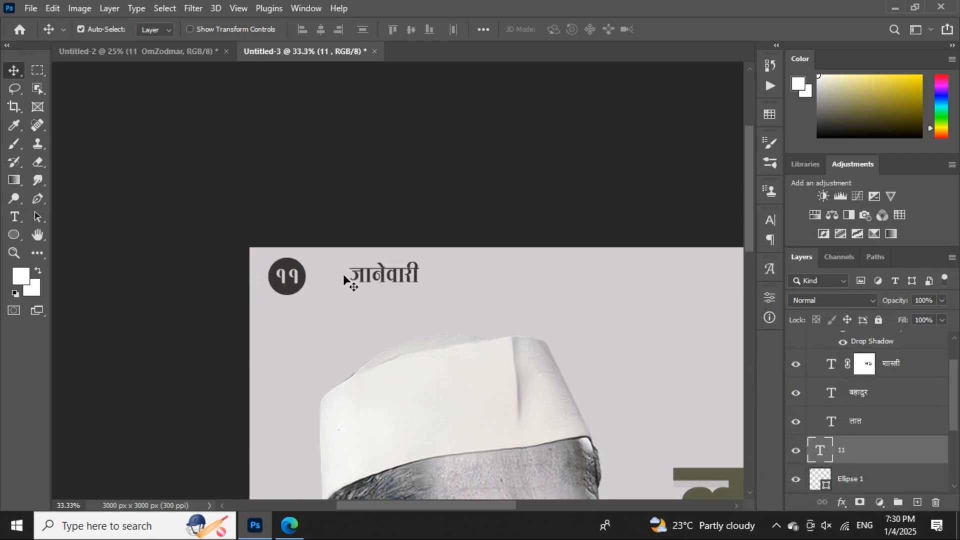
- Move the जानेवारी text close beside the circle and align it vertically with ११
drag(390, 282, 349, 285)
key(Left)
key(Left)
key(Left)
key(Left)
key(Left)
key(Up)
key(Up)
key(Up)
key(Up)
key(Up)
key(Up)
key(Up)
key(Up)
key(Up)
key(Up)
key(Up)
key(Up)
key(Up)
key(Up)
key(Up)
key(Up)
key(Up)
key(Up)
key(Up)
key(Up)
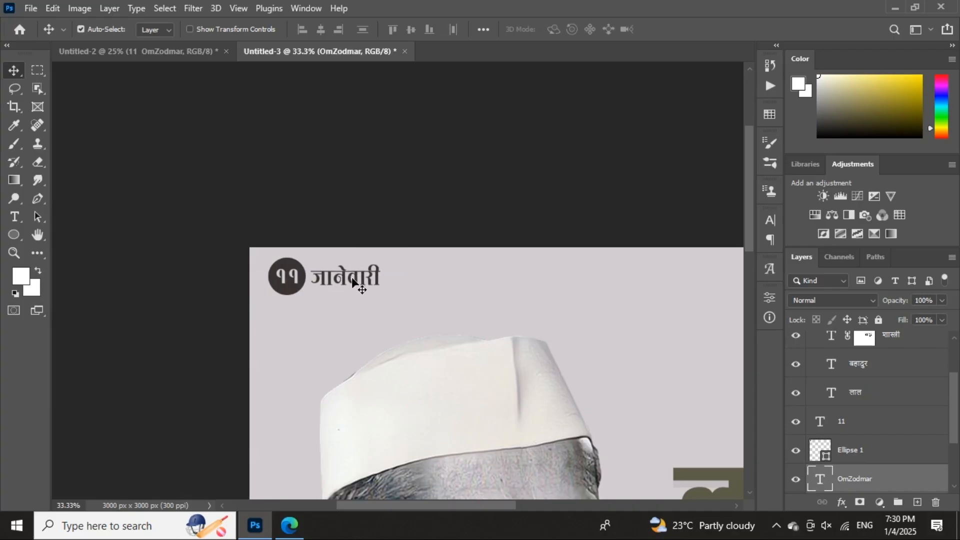
key(shift+Left)
- Scale the circle down to 86.81% about its center and nudge जानेवारी closer to it
click(299, 273)
key(ctrl+t)
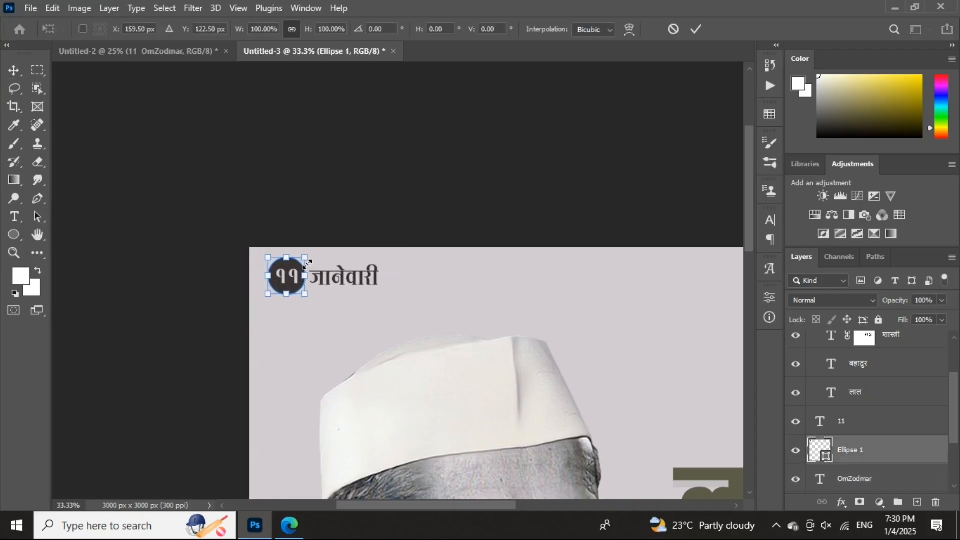
drag(306, 258, 308, 260)
click(696, 29)
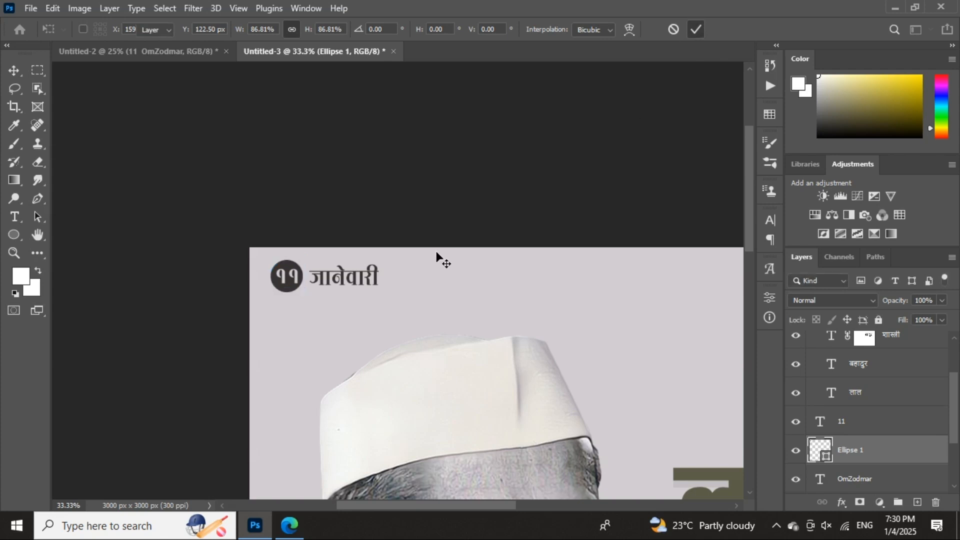
click(338, 274)
key(shift+Left)
key(shift+Left)
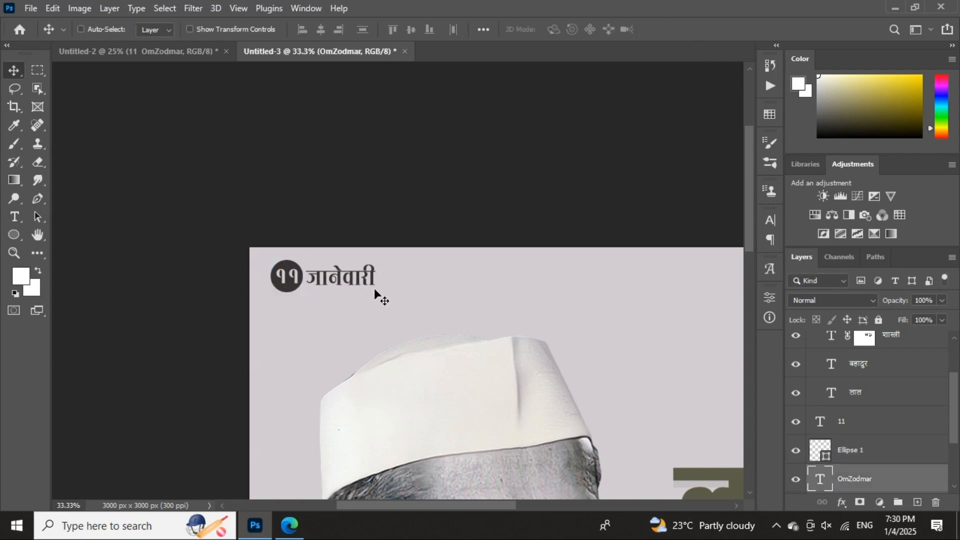
- Copy the two-line पुण्यतिथी tribute text from Untitled-2 into Untitled-3 below the title and scale it to 82.43%
key(ctrl+minus)
key(ctrl+minus)
key(ctrl+minus)
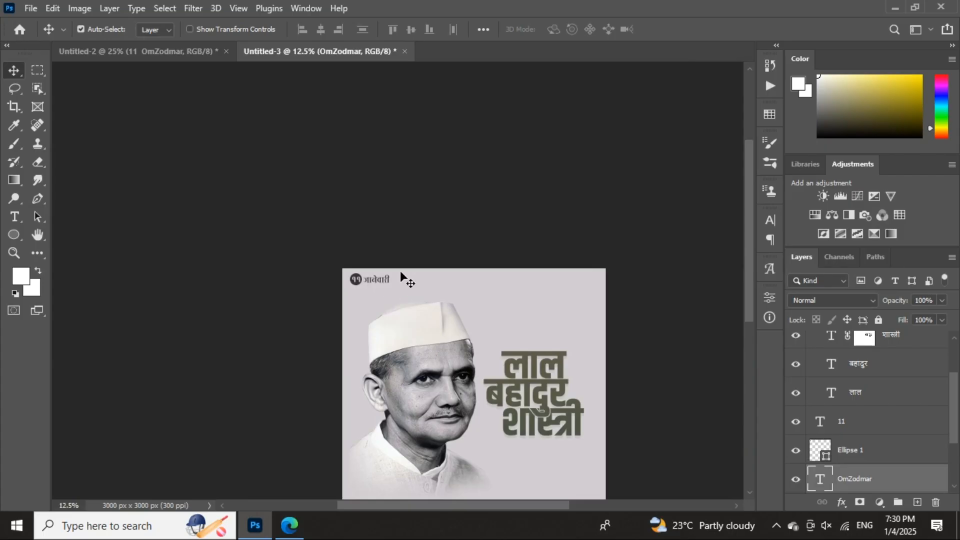
drag(457, 317, 392, 274)
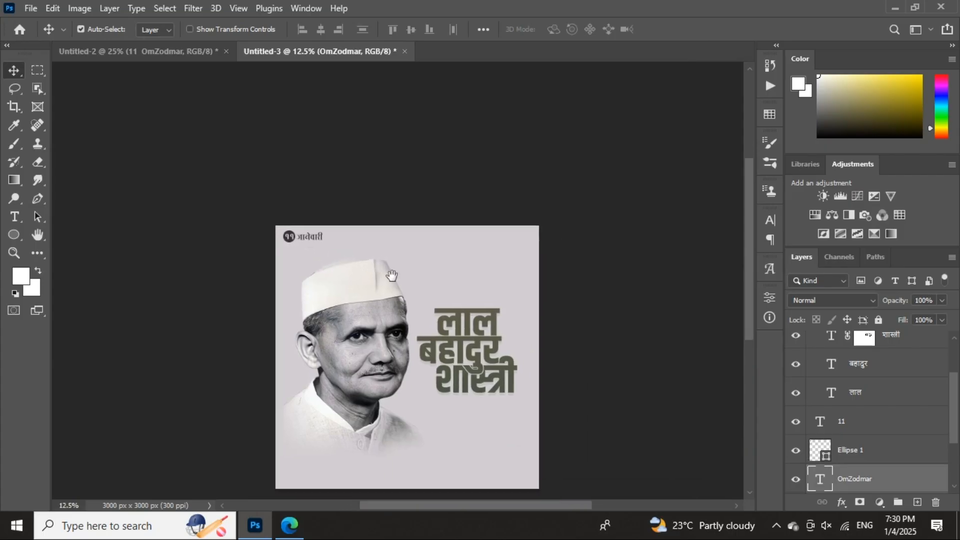
click(186, 52)
click(493, 295)
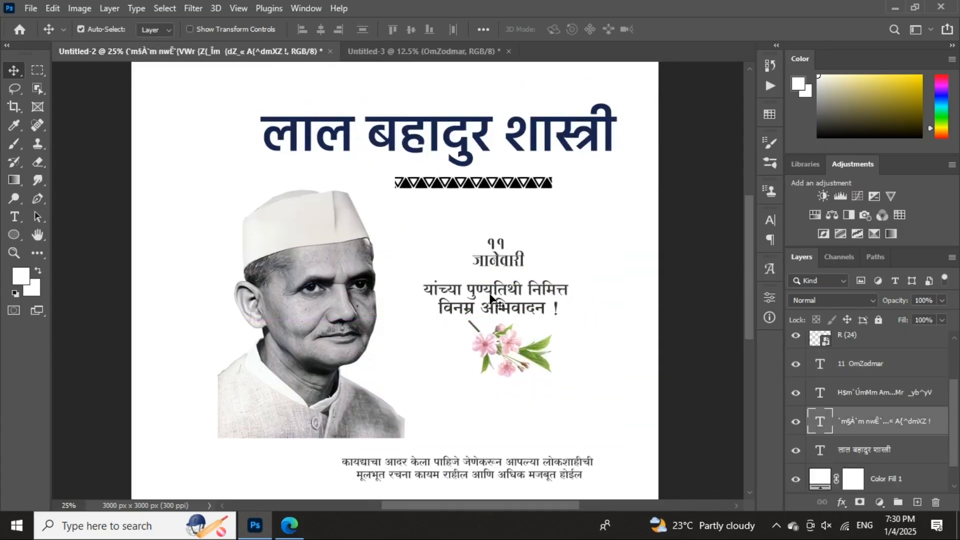
drag(490, 297, 329, 71)
drag(377, 53, 383, 76)
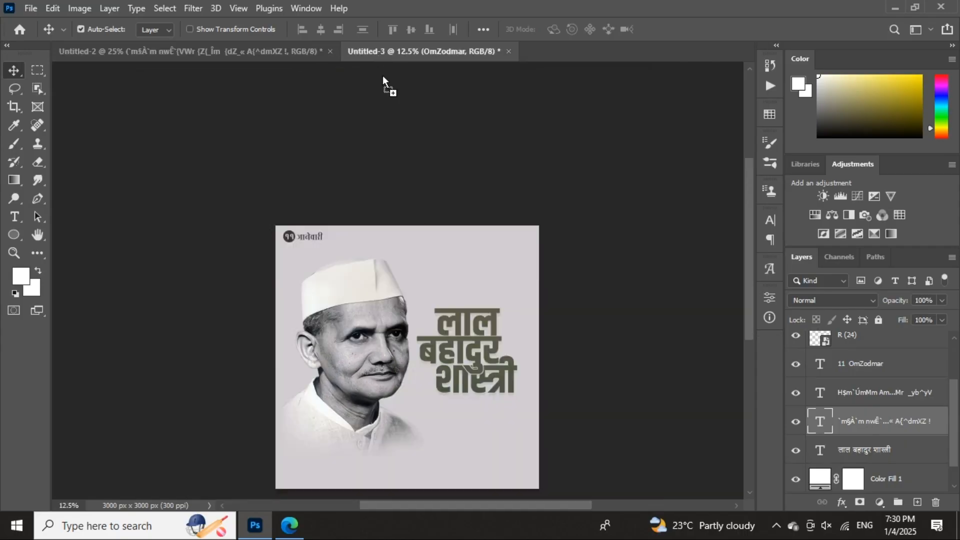
drag(471, 419, 514, 399)
key(ctrl+t)
click(696, 29)
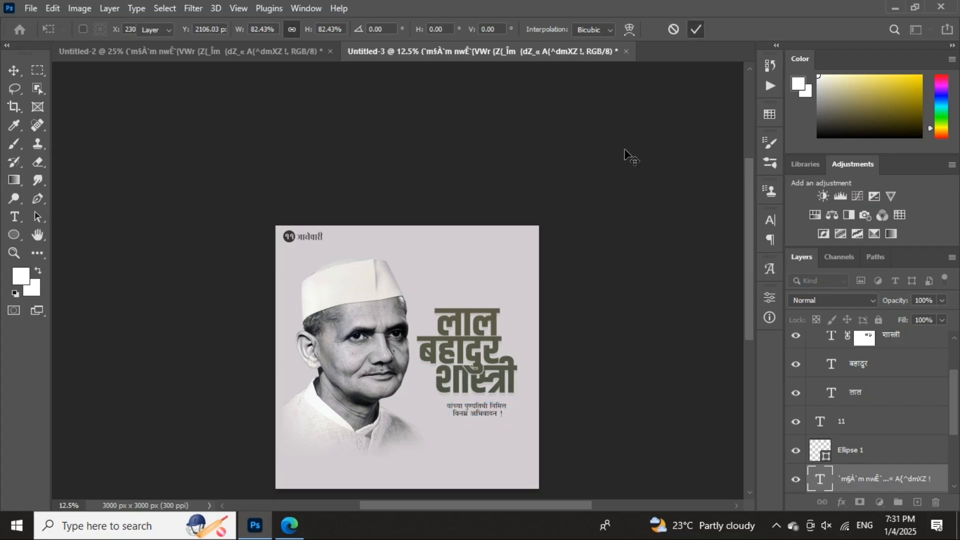
- Move the tribute text up so it sits closer beneath शास्त्री
drag(502, 294, 489, 223)
key(ctrl+plus)
key(ctrl+plus)
key(ctrl+plus)
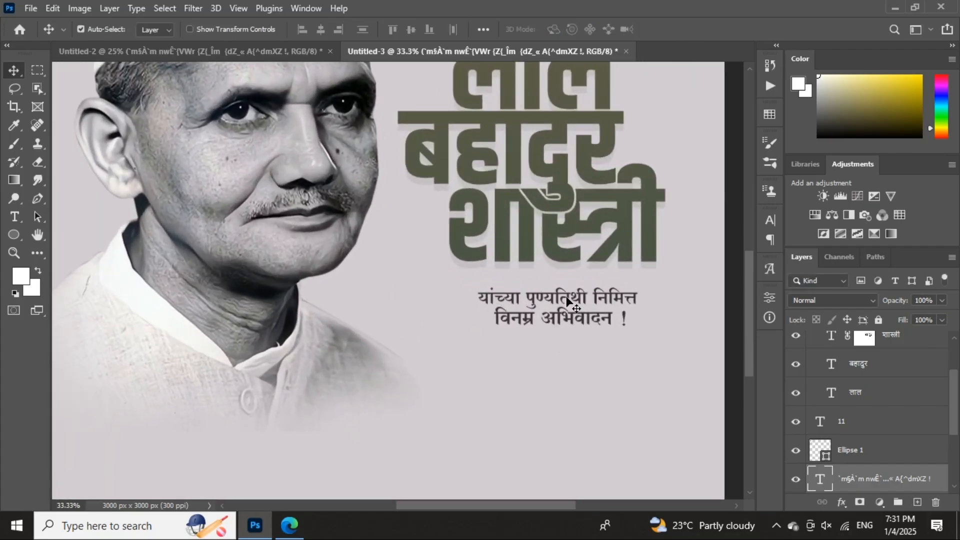
drag(567, 299, 567, 285)
double_click(566, 285)
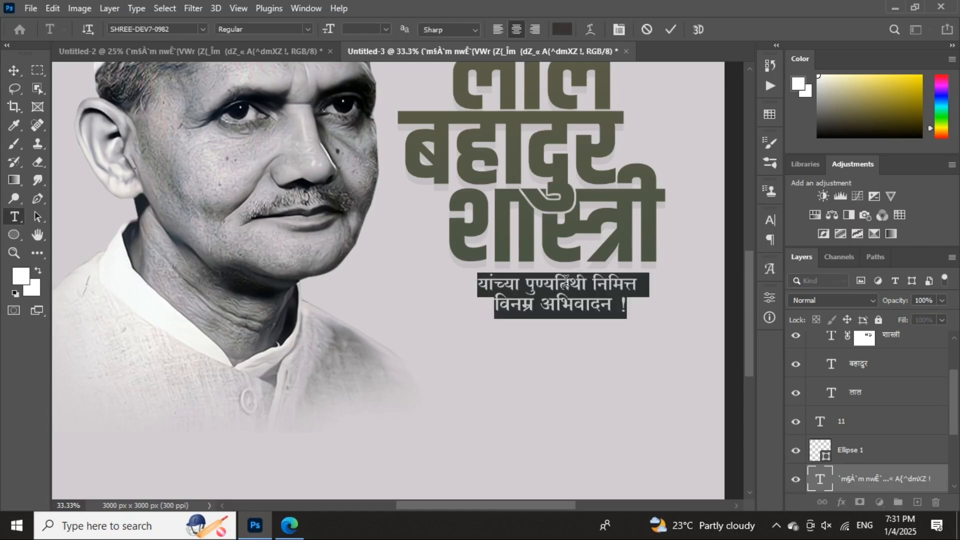
click(670, 29)
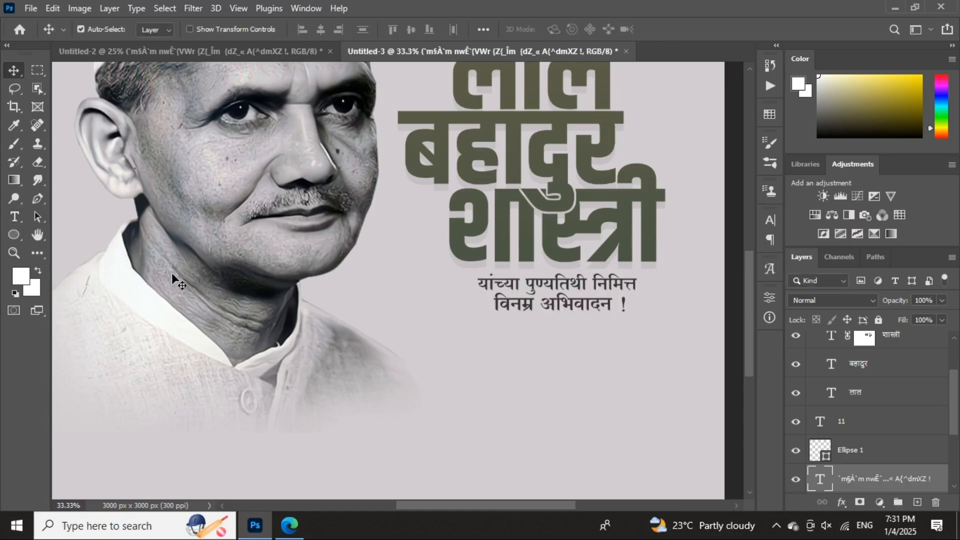
- Sample the date circle's dark color as the foreground color and set the tribute text's color to #373332
drag(308, 245, 343, 500)
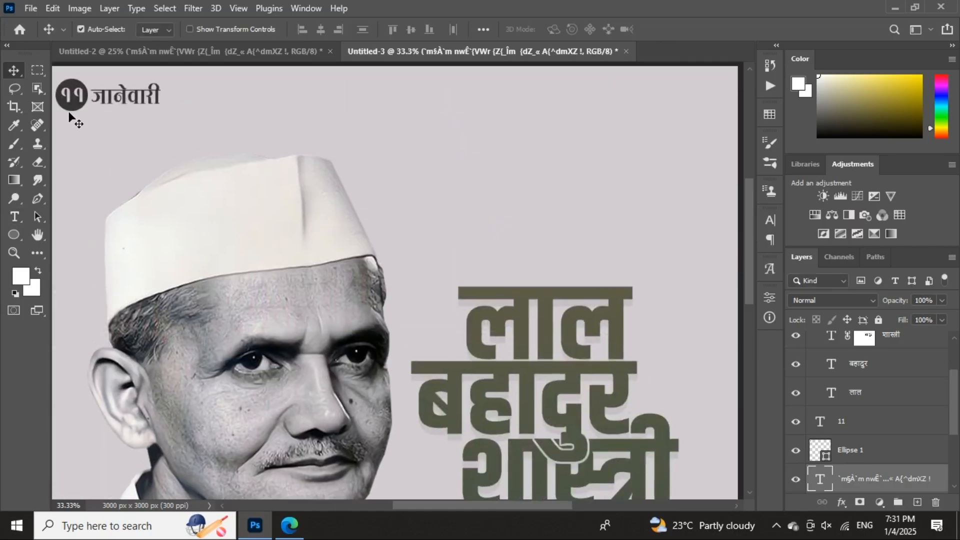
key(i)
click(78, 100)
key(v)
scroll(381, 240, down, 5)
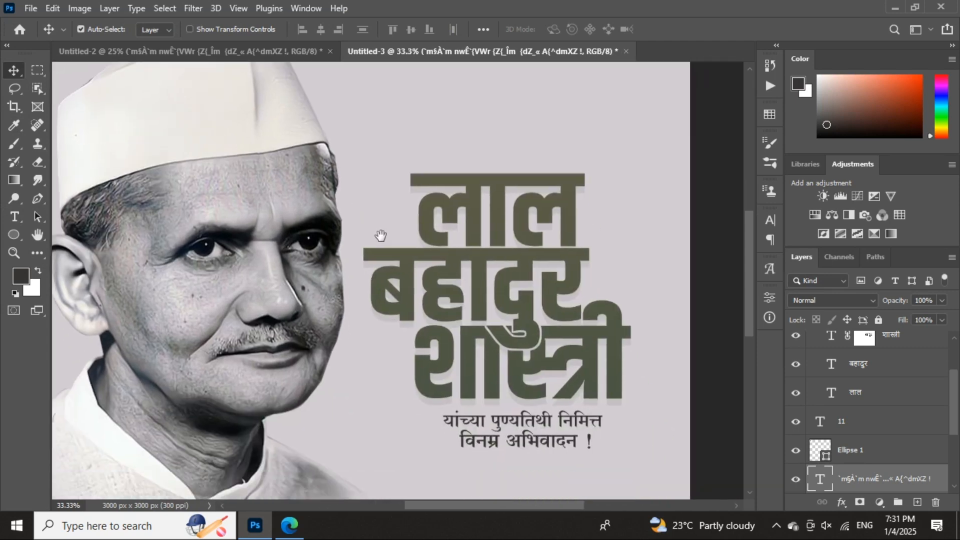
double_click(465, 336)
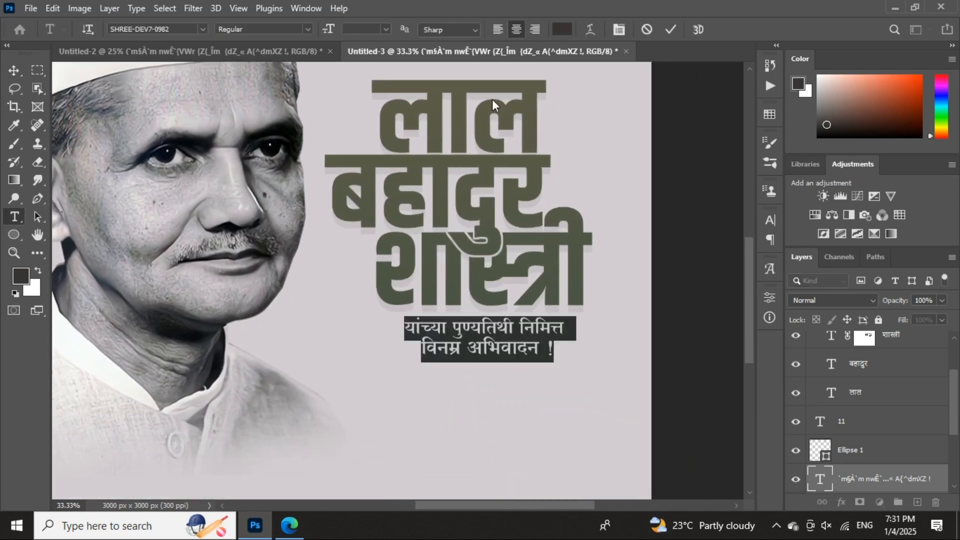
click(560, 31)
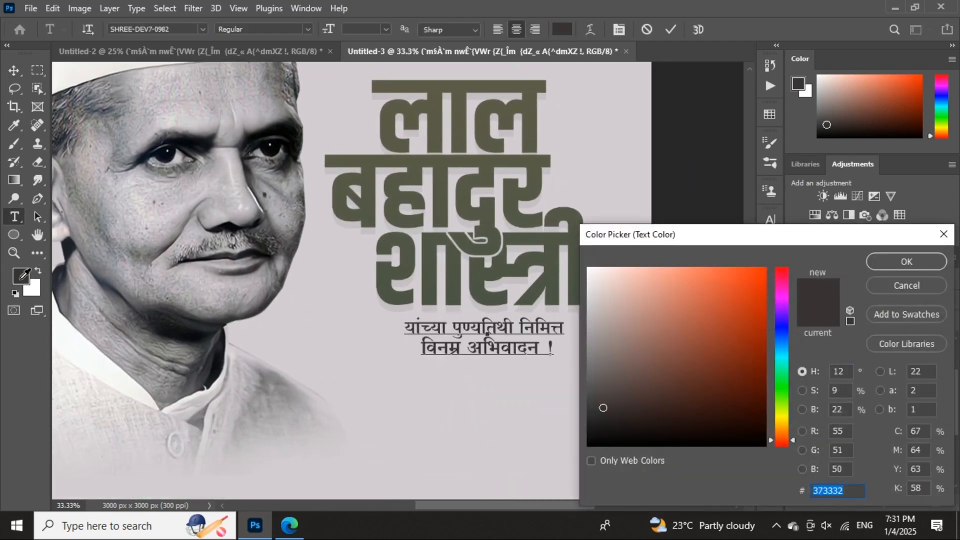
click(907, 261)
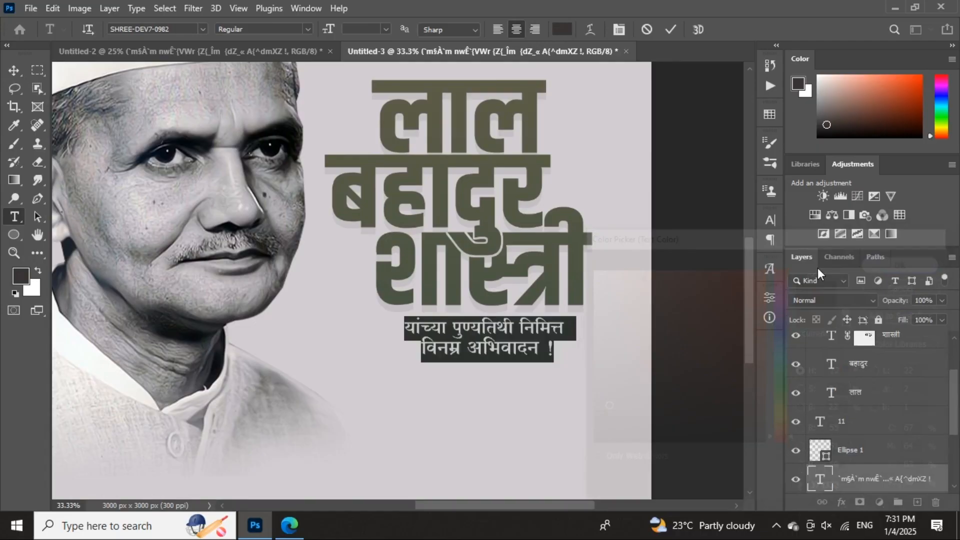
- Copy the pink flower sprig from Untitled-2 into Untitled-3, scale it down and center it beneath the tribute text
click(671, 30)
click(222, 51)
scroll(506, 320, down, 1)
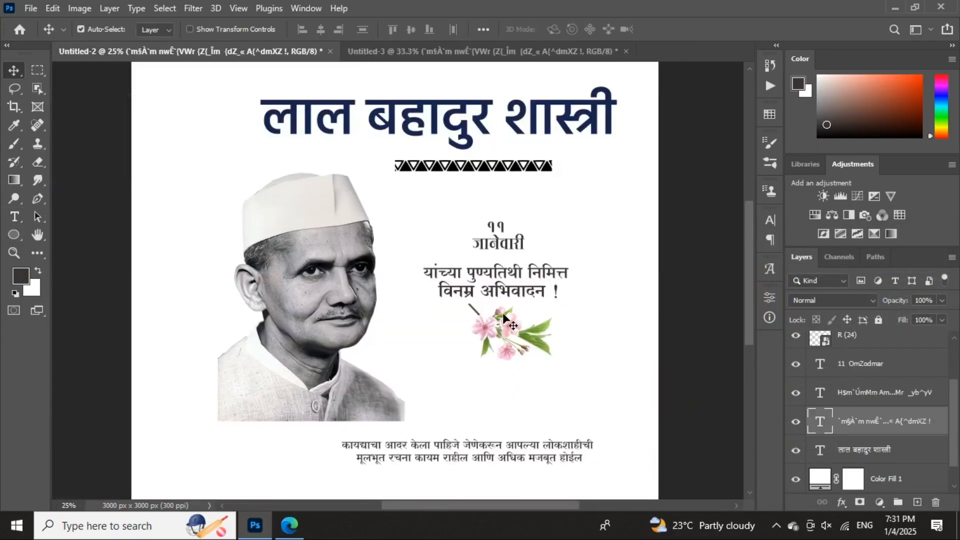
drag(506, 295, 537, 348)
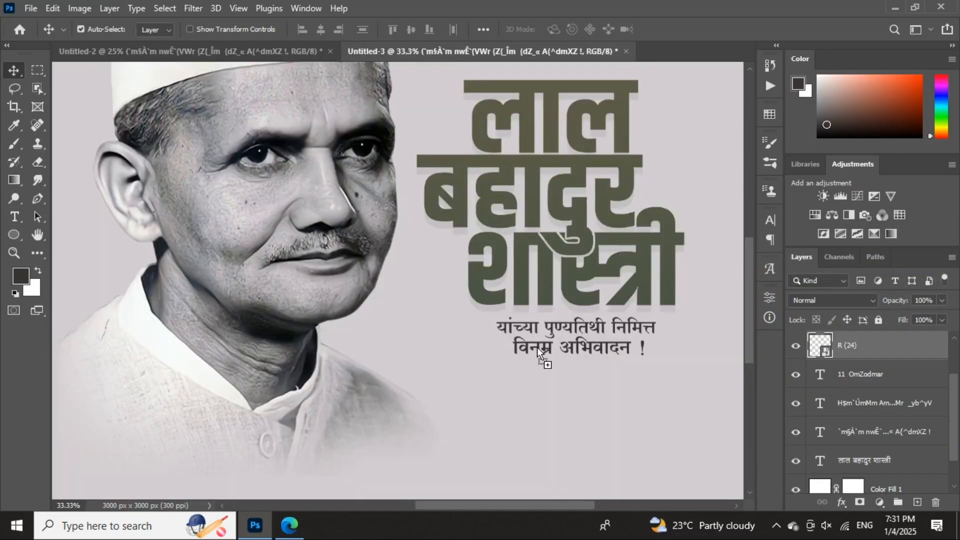
drag(572, 380, 572, 373)
key(ctrl+t)
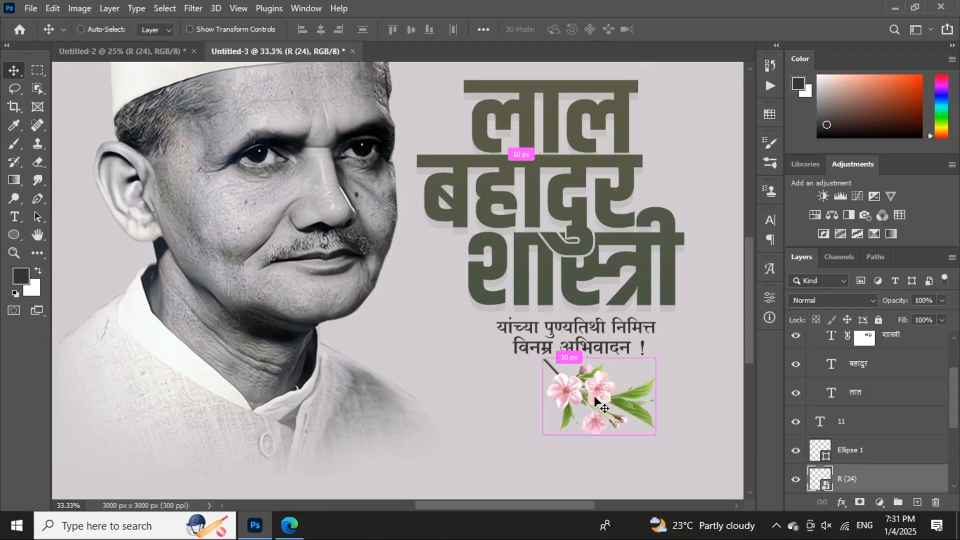
drag(656, 385, 495, 411)
click(695, 30)
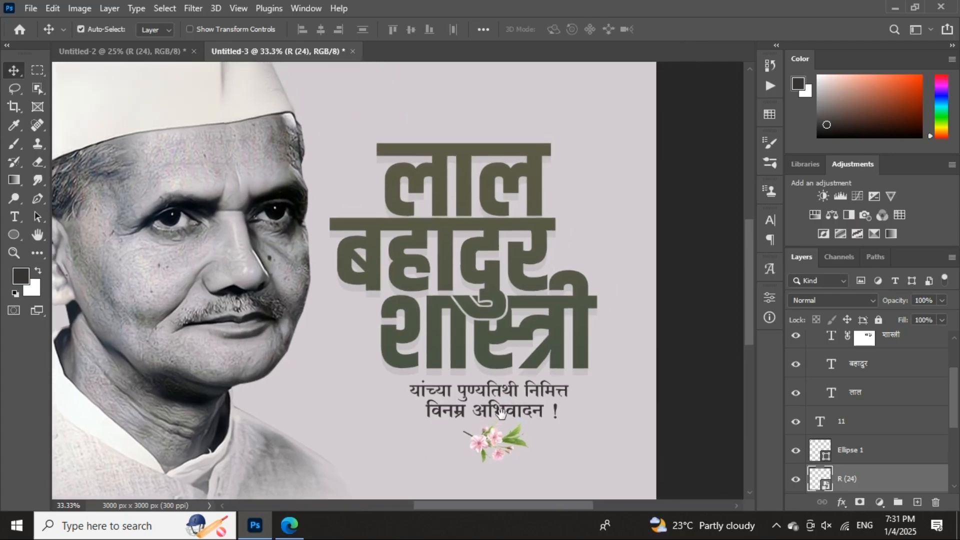
- Change Group 1's Gradient Overlay to the dark navy-to-teal preset, keeping the 90° angle and 150% scale
click(480, 292)
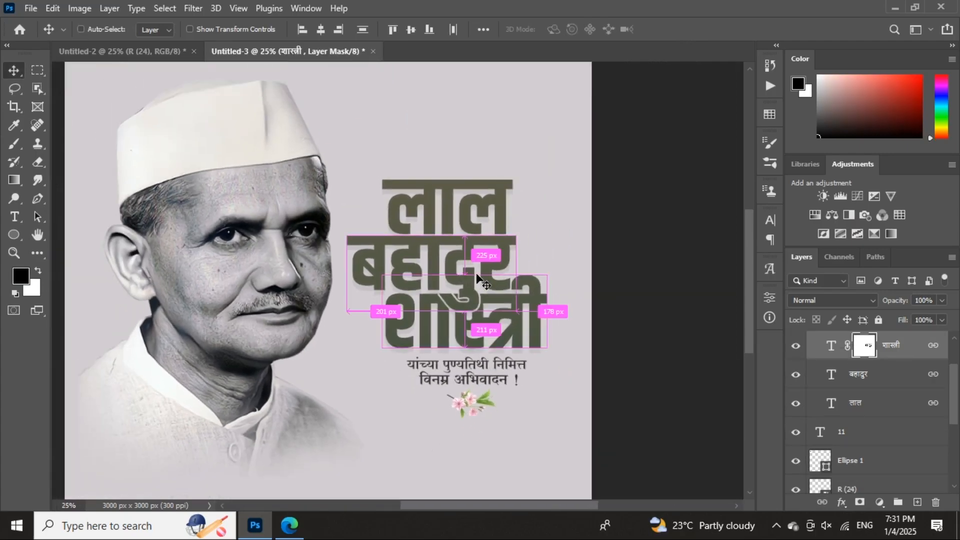
key(ctrl+minus)
key(ctrl+minus)
key(ctrl+minus)
scroll(882, 394, up, 2)
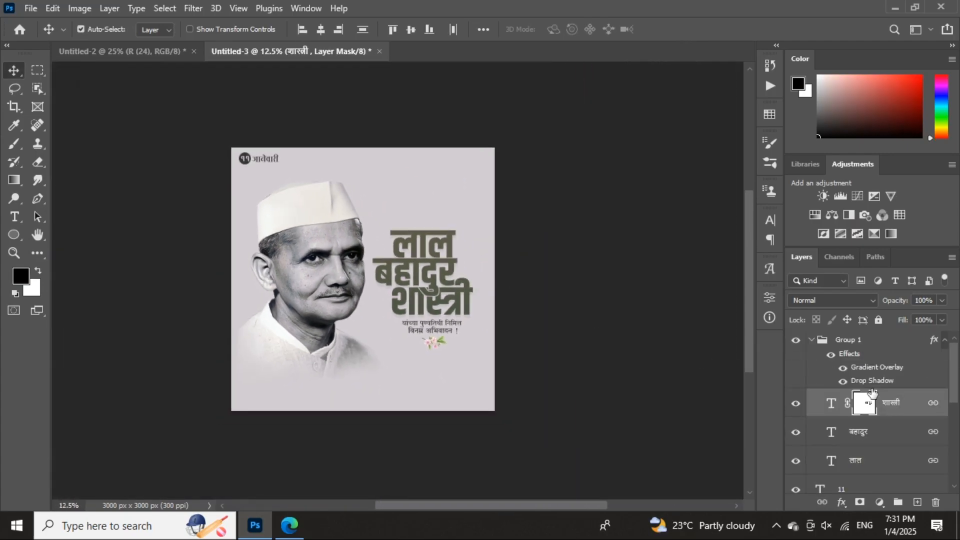
click(857, 343)
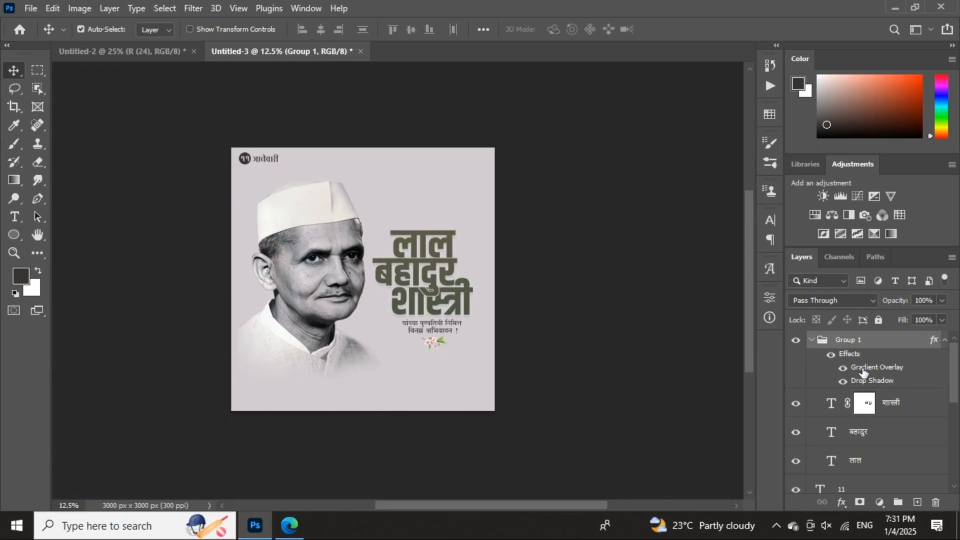
double_click(862, 369)
drag(670, 140, 847, 162)
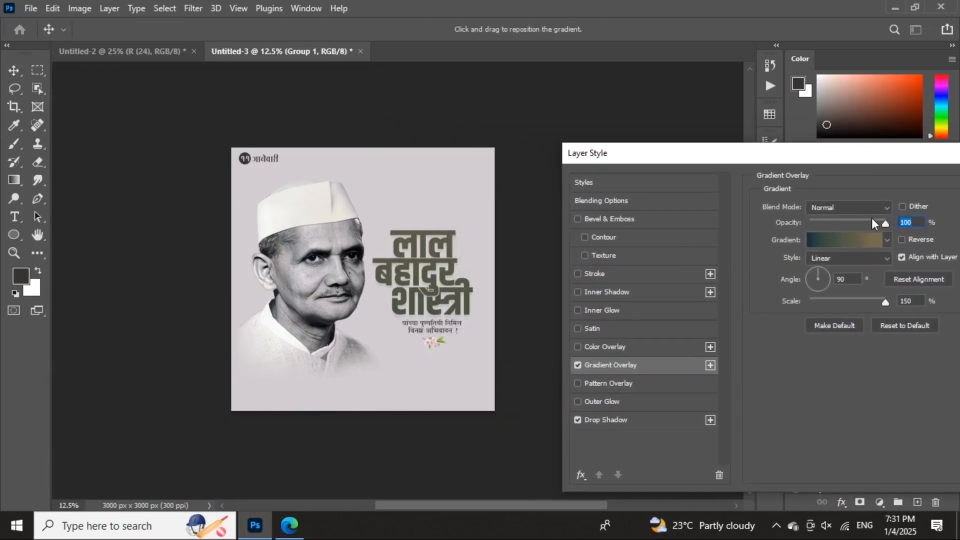
click(887, 240)
click(859, 278)
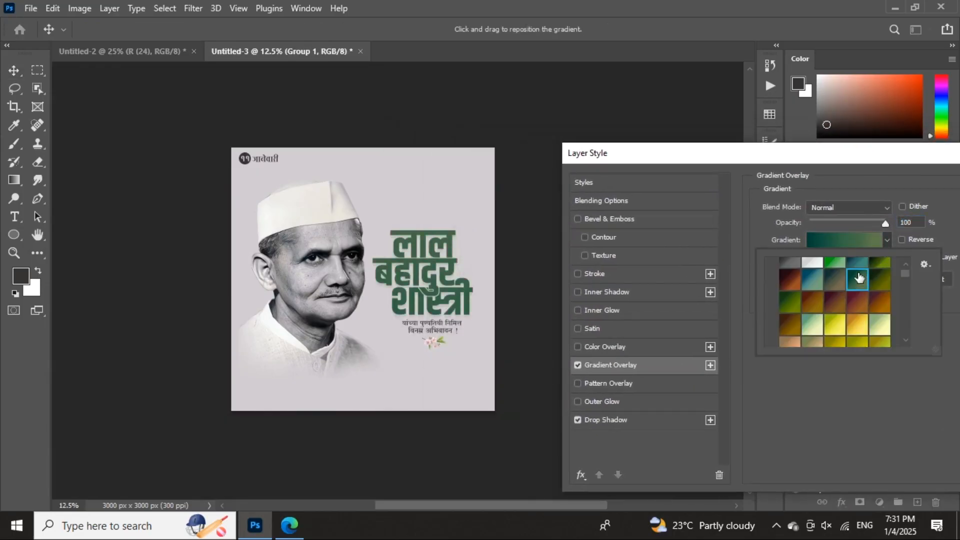
click(855, 263)
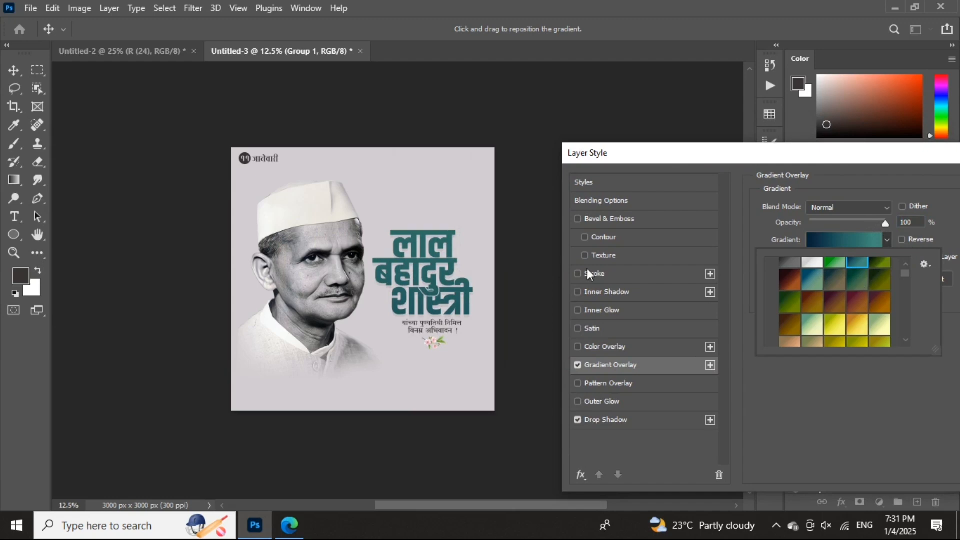
click(733, 189)
drag(725, 153, 556, 165)
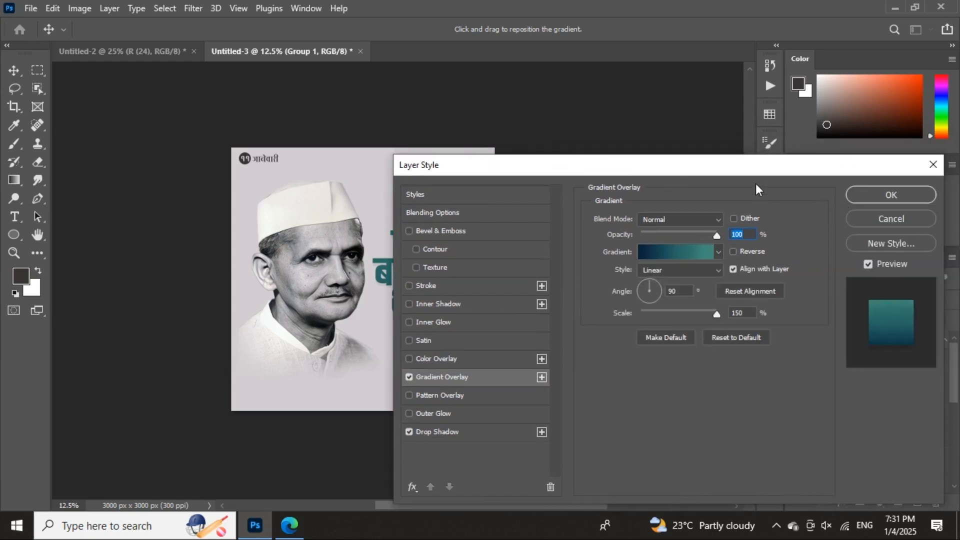
drag(728, 168, 791, 172)
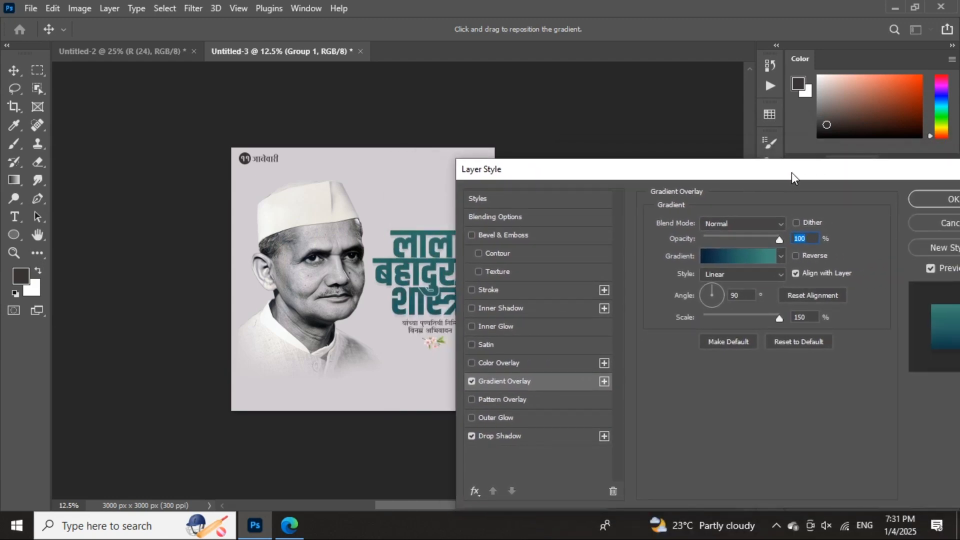
click(920, 200)
- Shift the portrait slightly to the right and add an empty layer directly above Color Fill 1
click(329, 272)
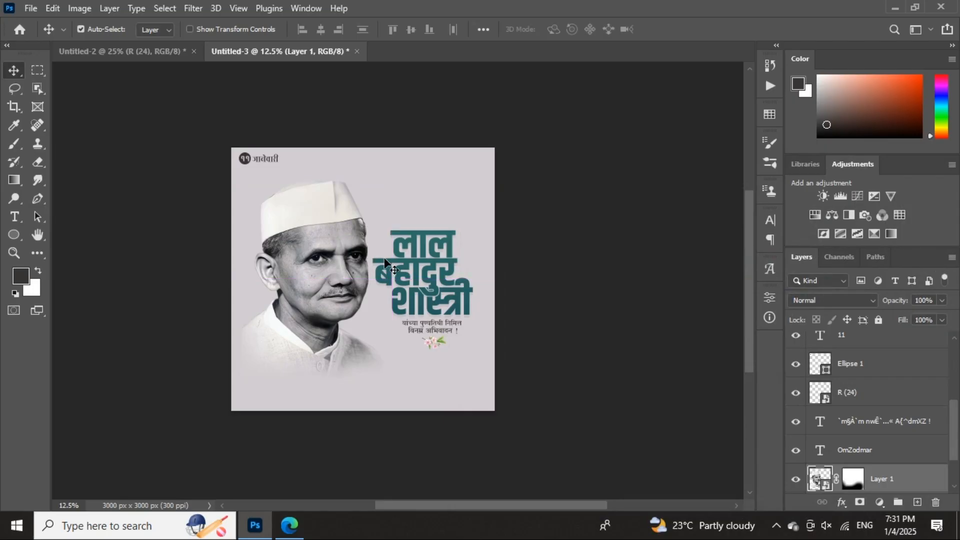
click(235, 285)
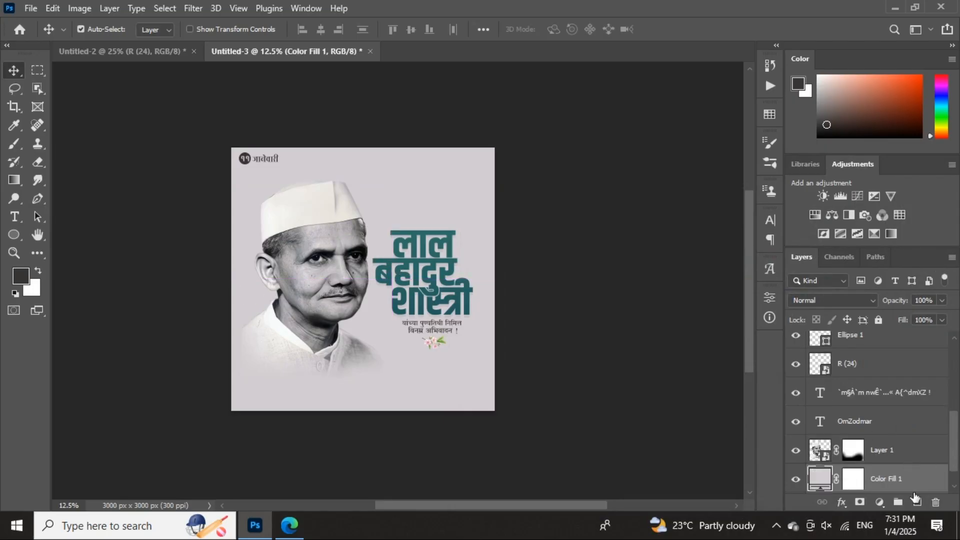
click(916, 501)
scroll(867, 474, down, 2)
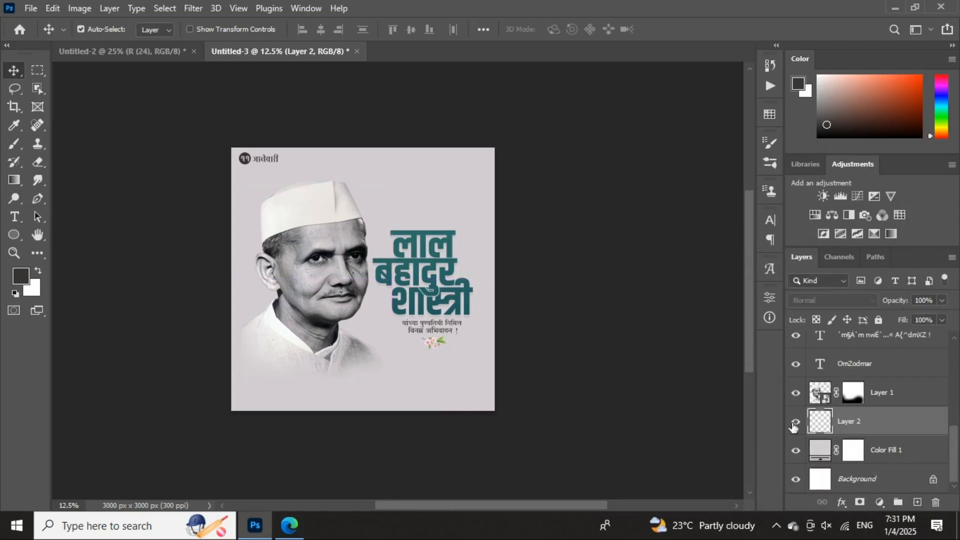
- Choose the textured 3319 px brush and sample the title's teal as the foreground color
click(14, 143)
right_click(347, 275)
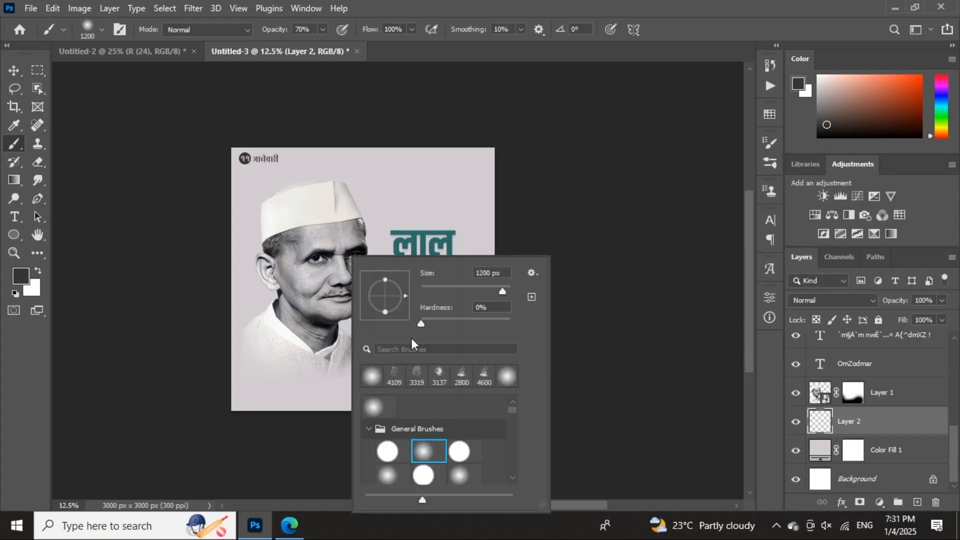
click(395, 372)
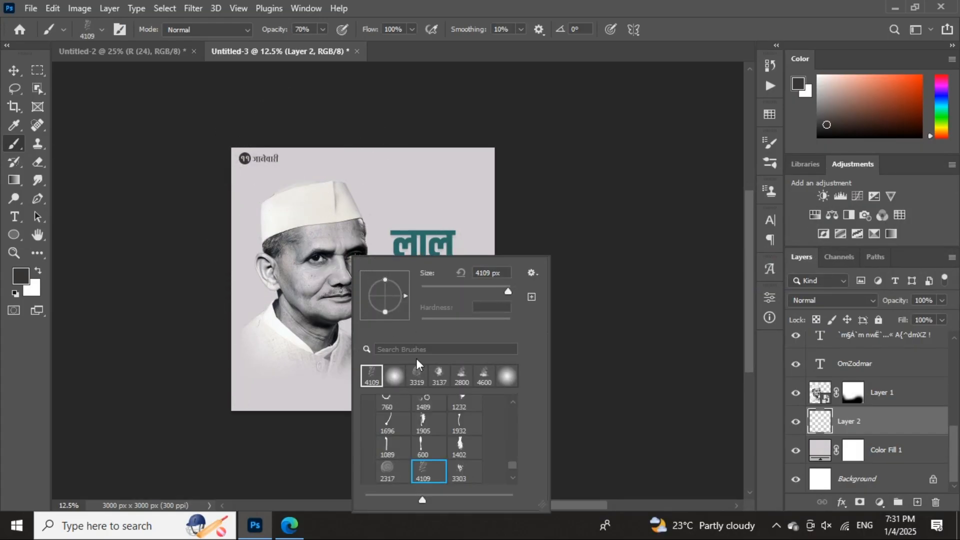
click(415, 381)
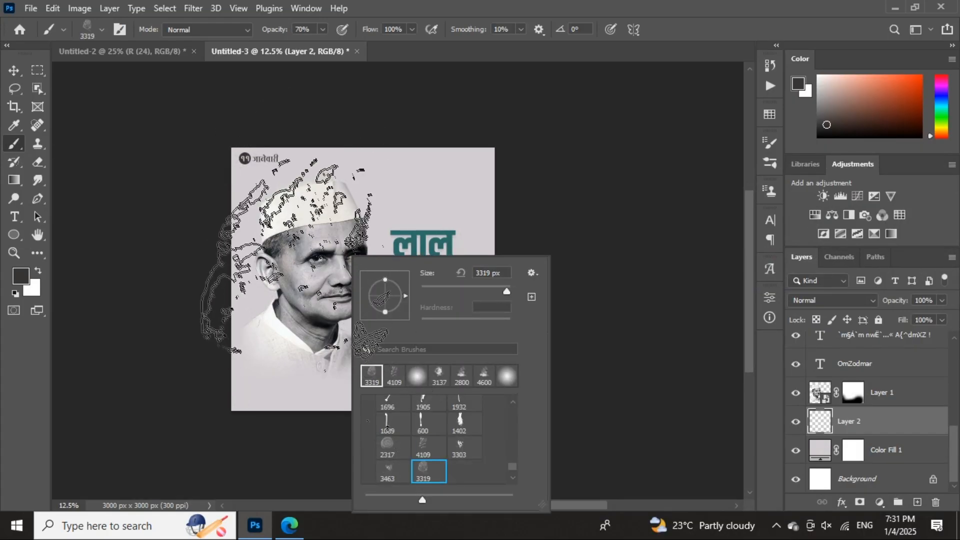
click(885, 436)
key(i)
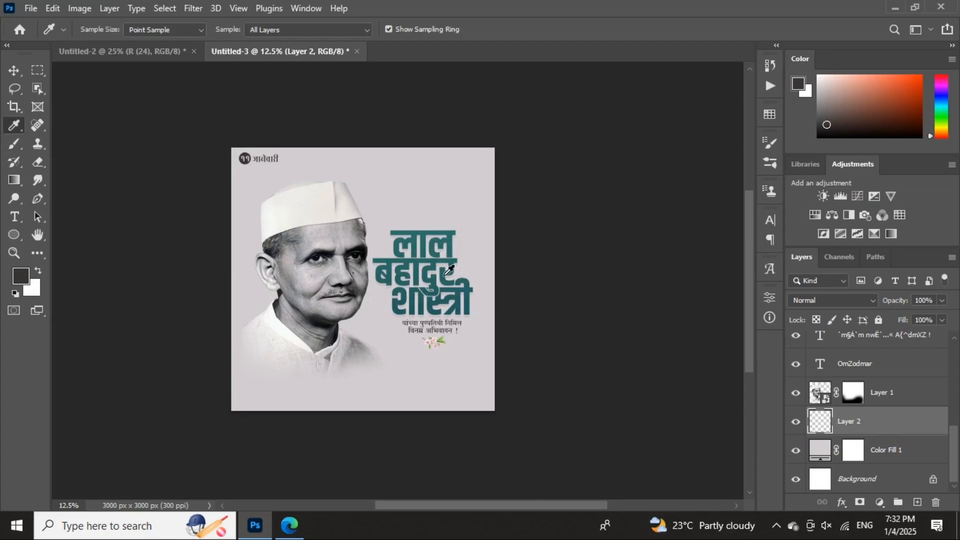
click(428, 238)
key(b)
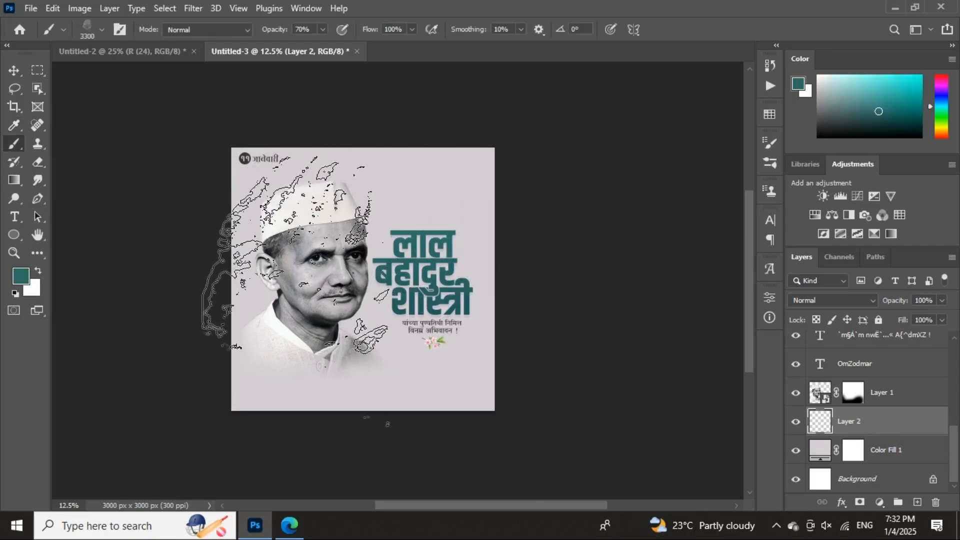
- Resize the textured brush to 3200 px and stamp a teal paint texture behind the portrait on Layer 2
key(bracketleft)
key(bracketleft)
key(bracketleft)
key(bracketleft)
key(bracketleft)
key(bracketleft)
key(bracketleft)
key(bracketleft)
key(bracketleft)
key(bracketleft)
key(bracketleft)
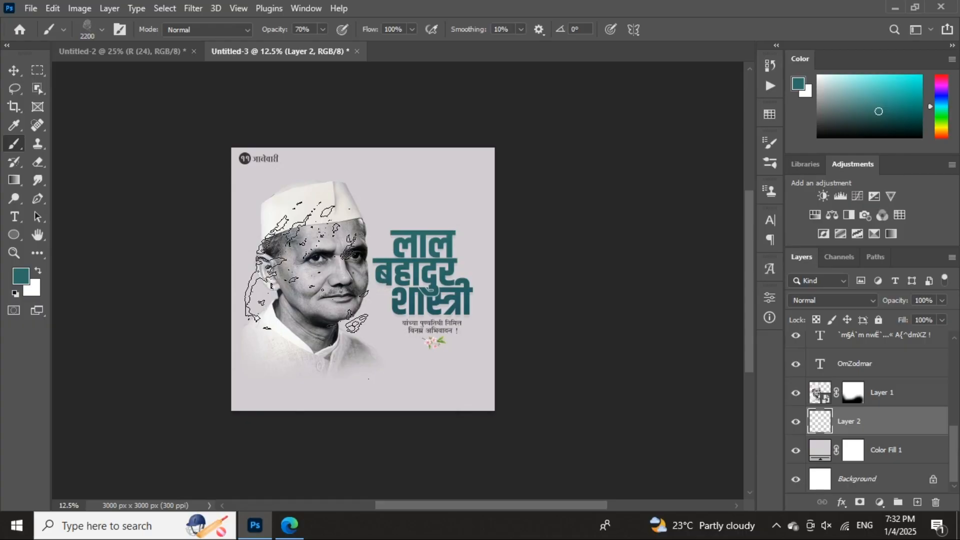
key(bracketright)
key(bracketright)
key(bracketright)
key(bracketright)
key(bracketright)
key(bracketright)
key(bracketright)
key(bracketright)
key(bracketright)
key(bracketright)
click(356, 311)
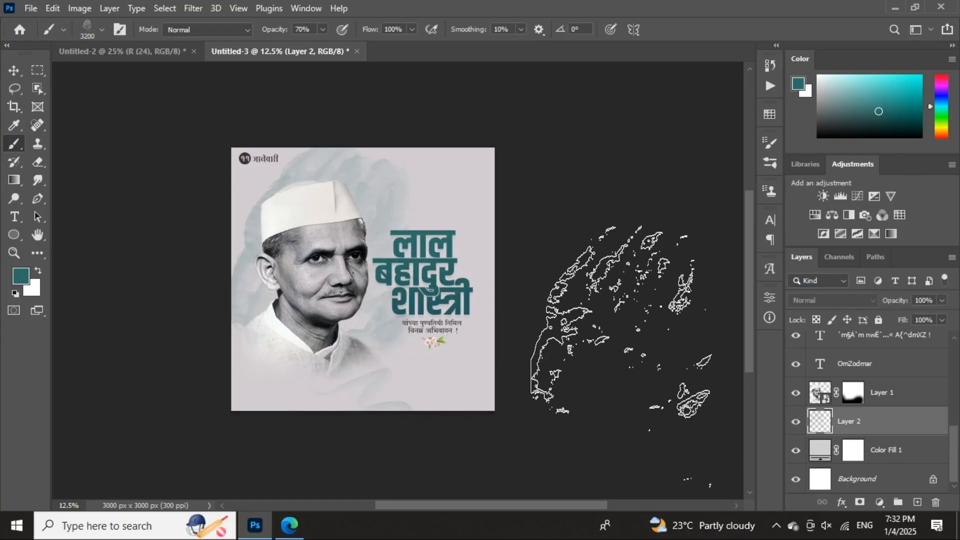
- Examine the whole poster and its details with the teal paint texture behind the portrait
key(ctrl+plus)
key(ctrl+minus)
key(ctrl+minus)
key(ctrl+minus)
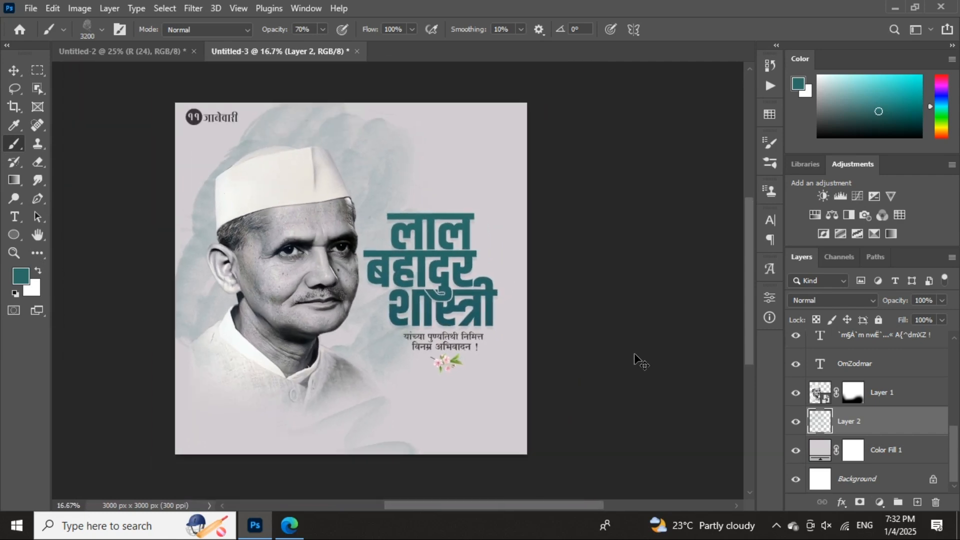
key(ctrl+plus)
key(ctrl+plus)
key(ctrl+plus)
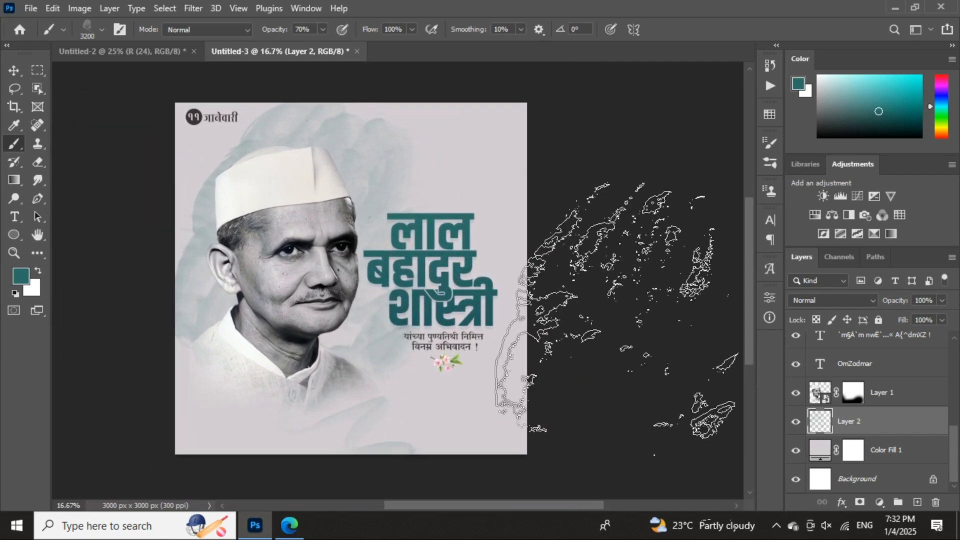
key(ctrl+plus)
key(ctrl+minus)
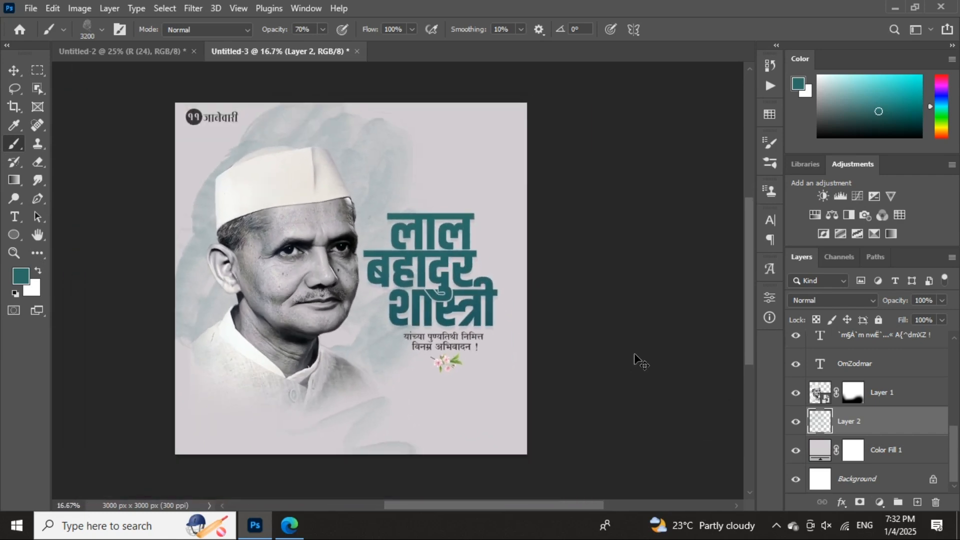
key(ctrl+minus)
key(ctrl+plus)
key(ctrl+plus)
key(ctrl+plus)
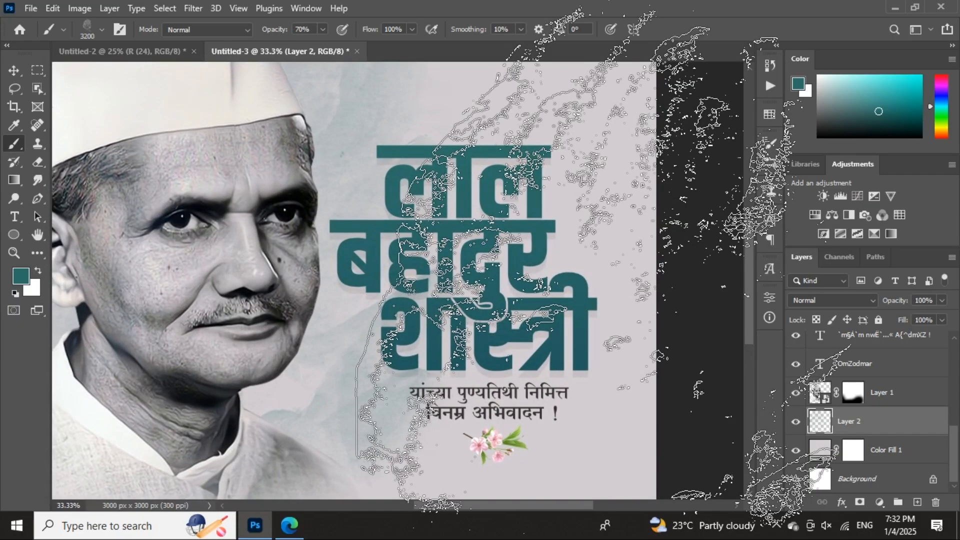
- Nudge the tribute text and the flower sprig slightly upward beneath शास्त्री
click(12, 75)
drag(390, 255, 381, 237)
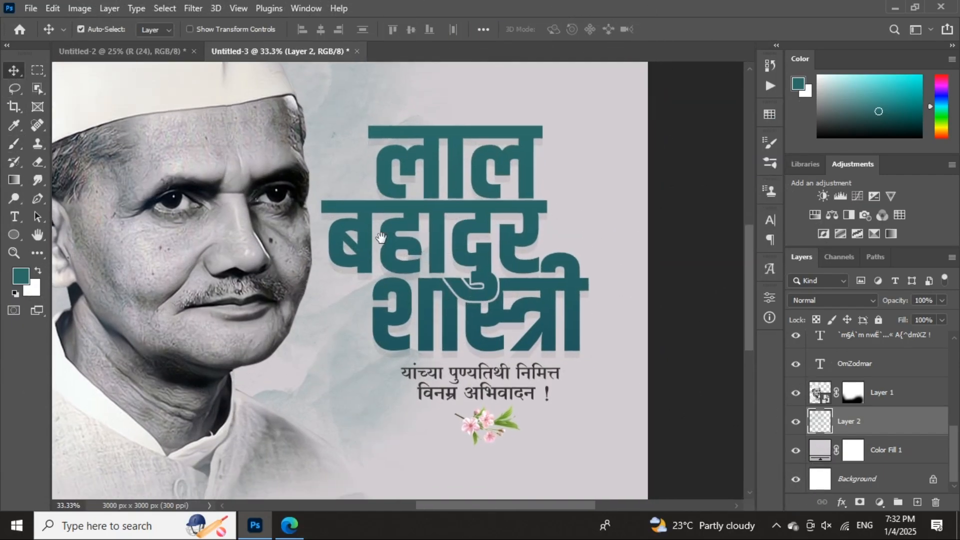
click(473, 394)
key(shift+Up)
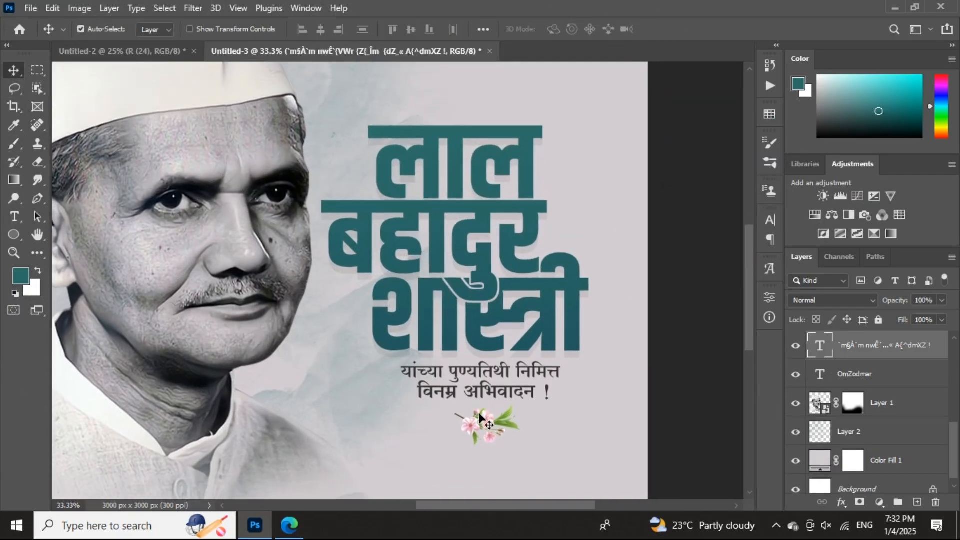
click(480, 419)
key(shift+Up)
- Recolor the tribute's second line, विनम्र अभिवादन !, with the teal sampled from लाल
click(450, 395)
double_click(451, 395)
drag(418, 392, 612, 395)
click(562, 29)
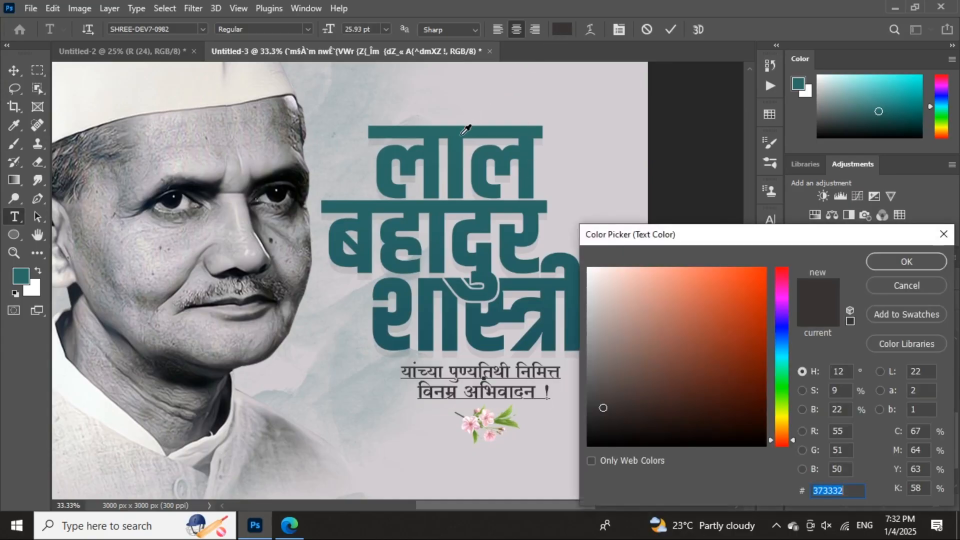
click(470, 132)
click(906, 261)
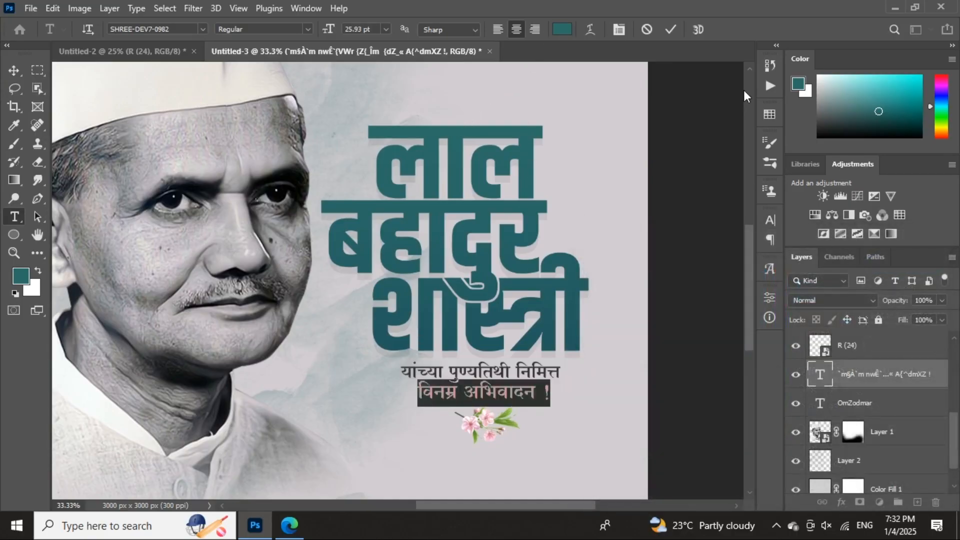
click(671, 29)
key(v)
scroll(540, 371, down, 2)
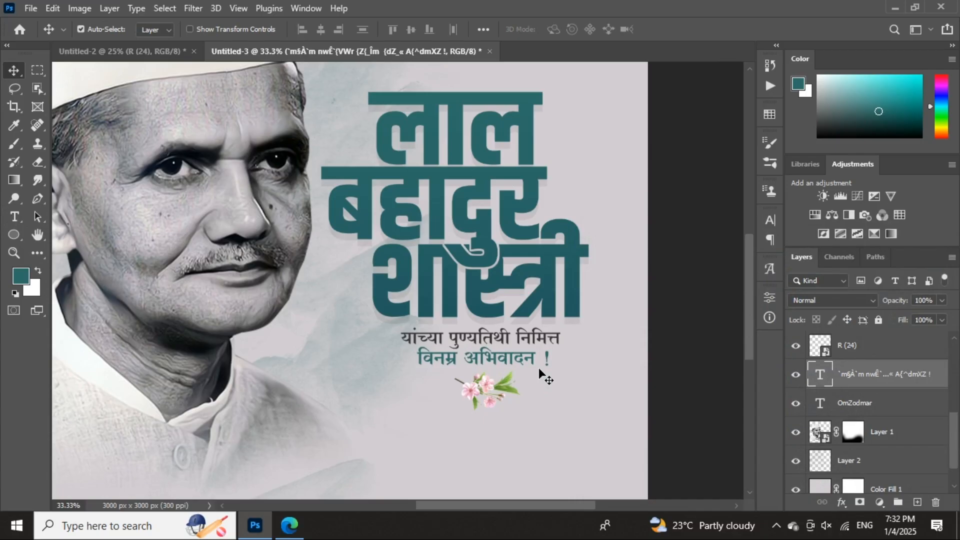
- Copy the Marathi quote text from the Untitled-2 document into the poster, above the word लाल
click(500, 385)
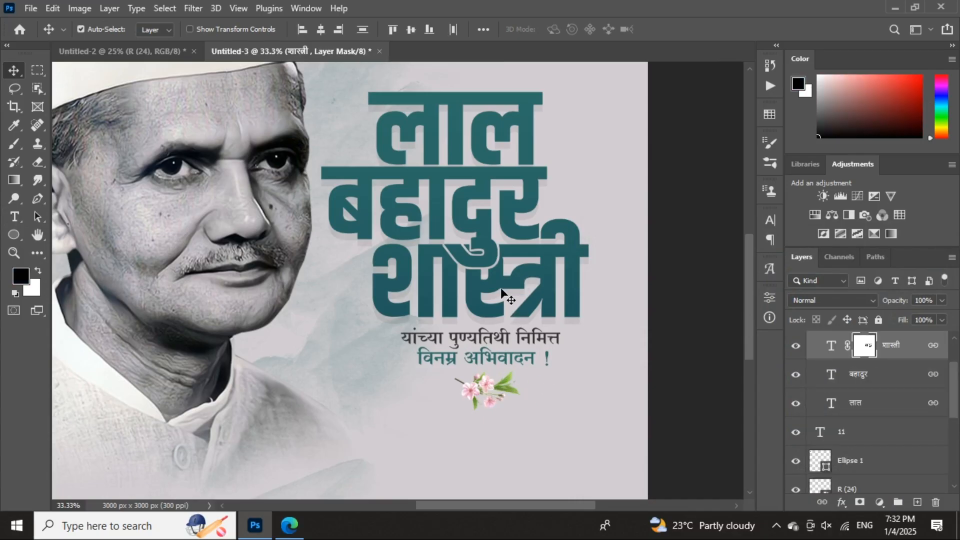
key(ctrl+minus)
key(ctrl+minus)
key(ctrl+minus)
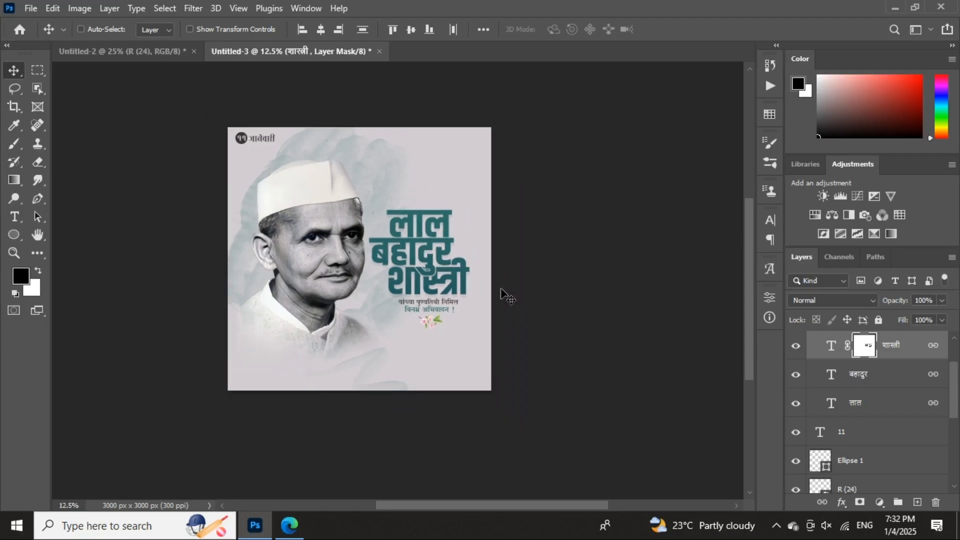
key(ctrl+plus)
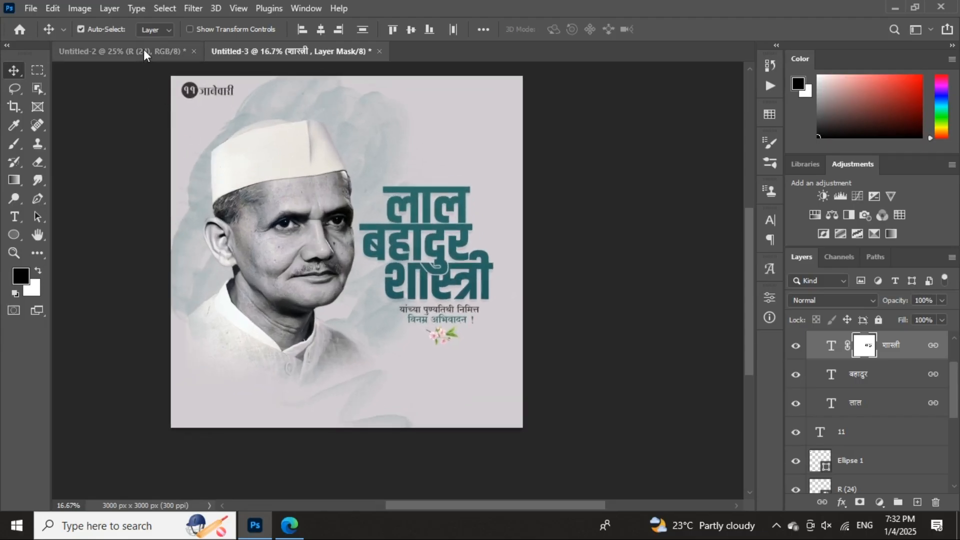
click(120, 51)
drag(434, 400, 434, 162)
- Break the quote above the title into four short centred lines, ending with अधिक मजबूत होईल
double_click(434, 155)
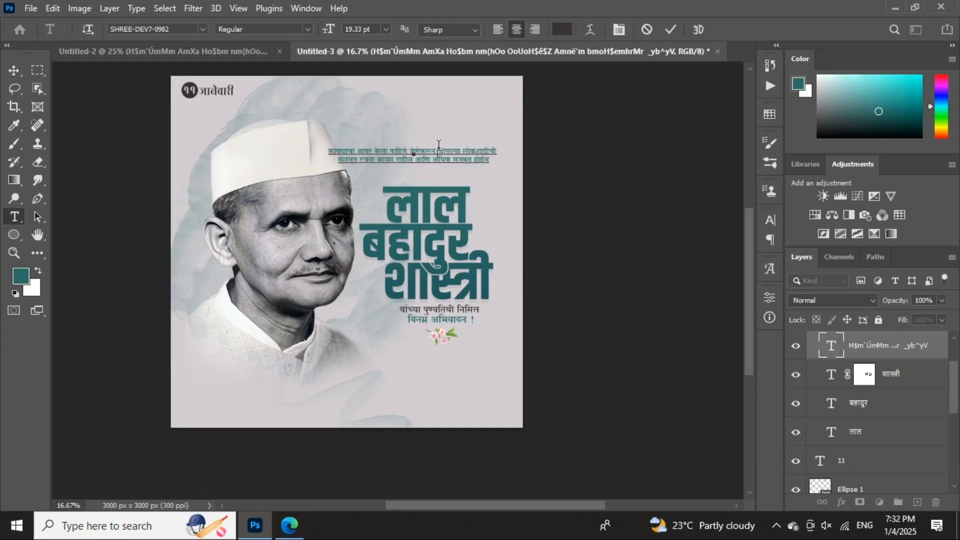
key(Return)
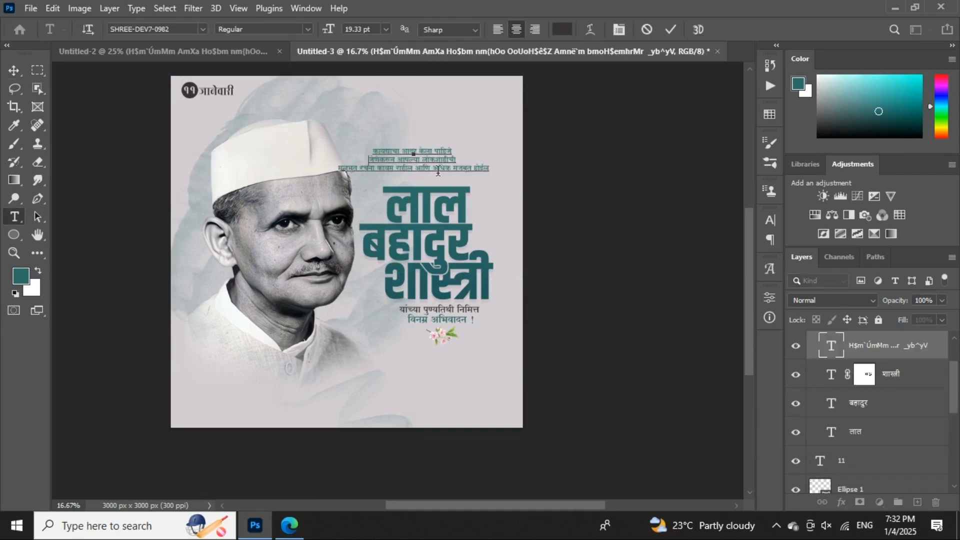
key(Return)
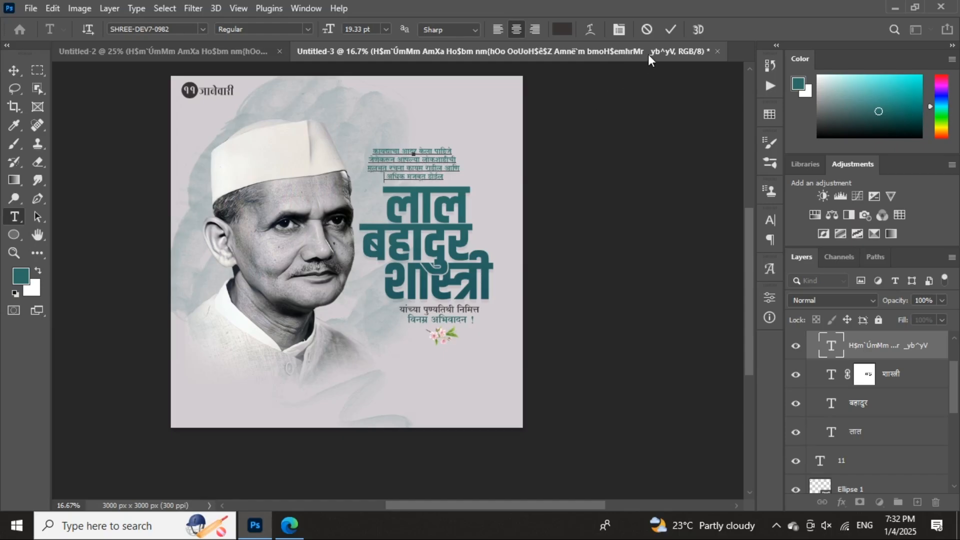
click(671, 29)
key(v)
drag(443, 153, 418, 242)
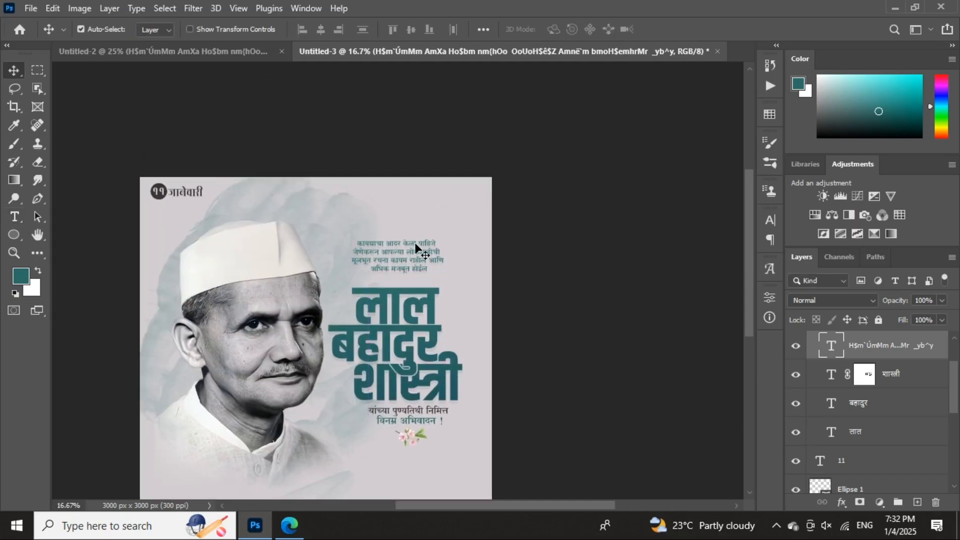
- Try to recolor the whole quote text dark grey, #2a2727
double_click(419, 241)
click(562, 30)
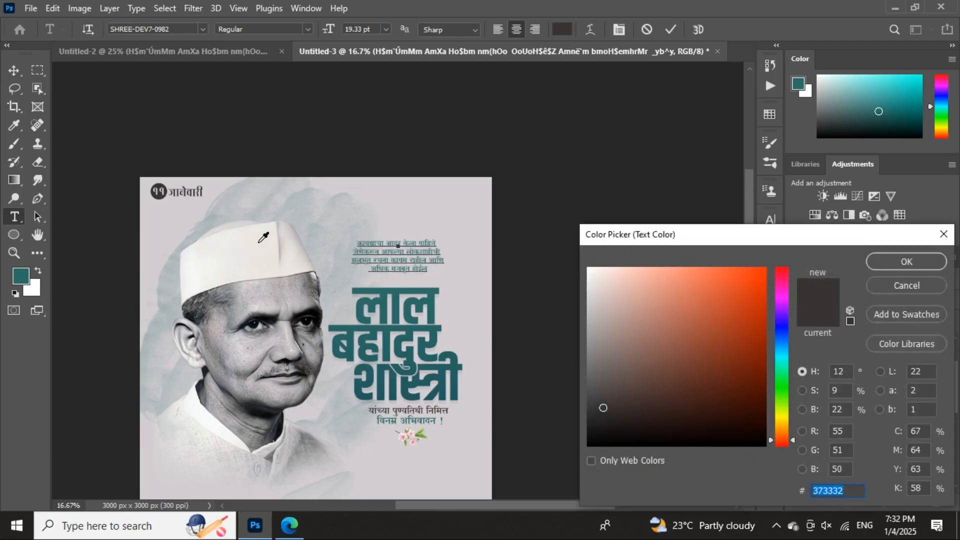
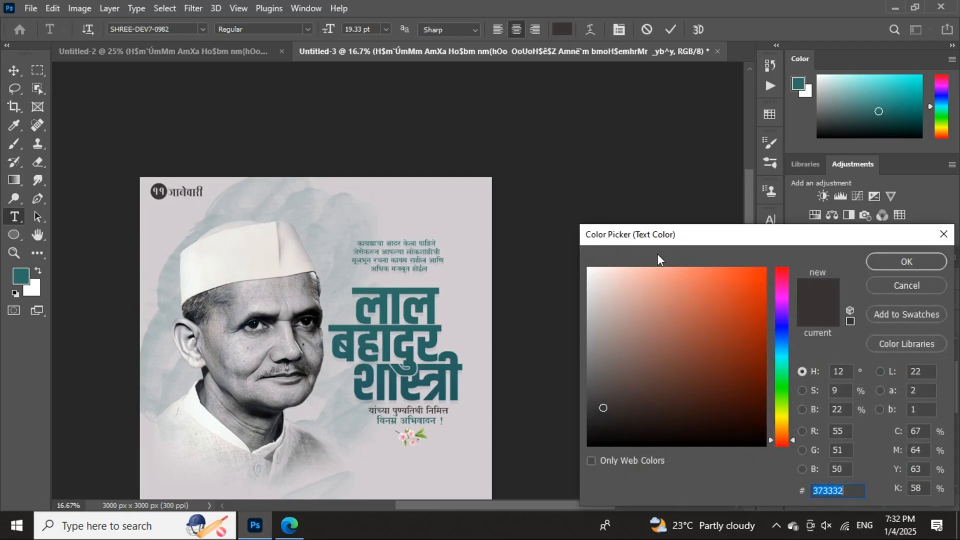
click(874, 266)
click(670, 30)
key(v)
scroll(477, 234, up, 1)
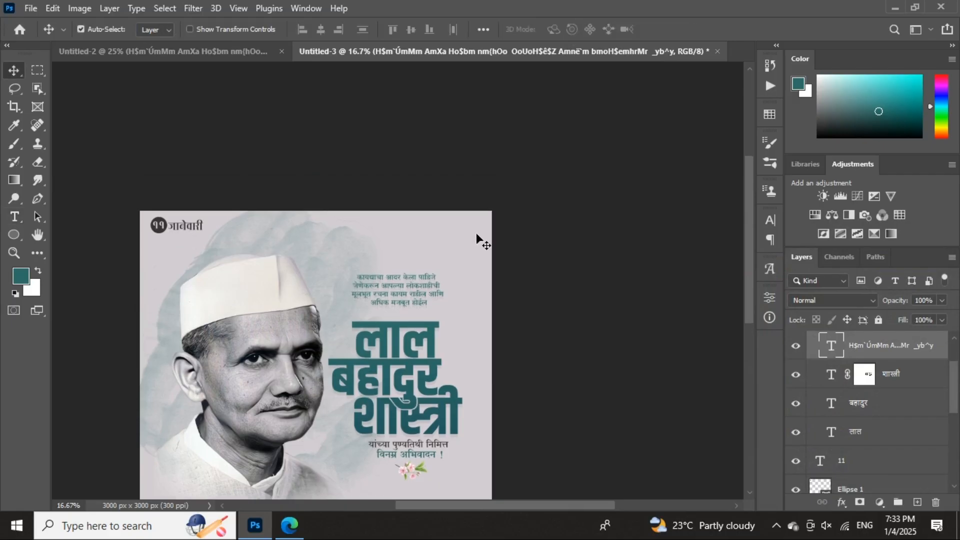
key(ctrl+plus)
key(ctrl+plus)
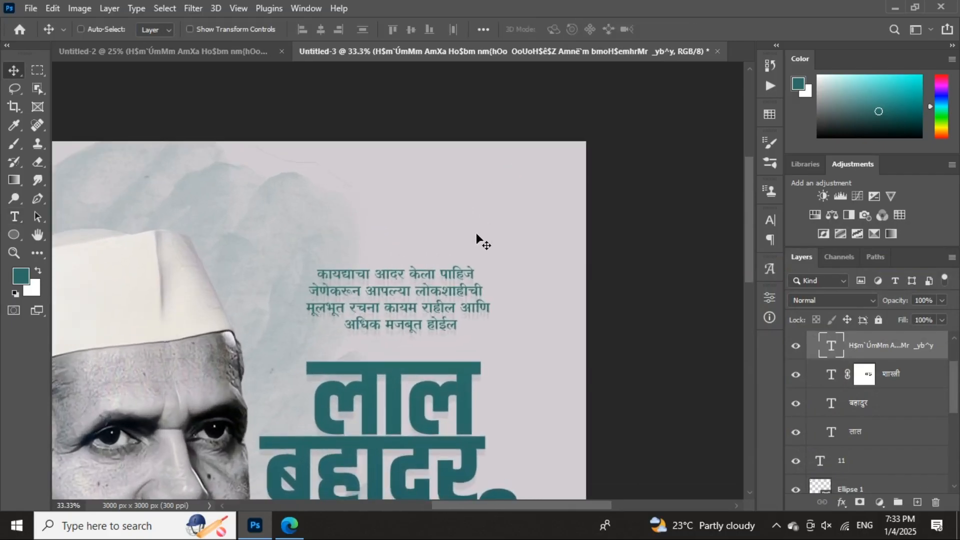
drag(476, 234, 499, 153)
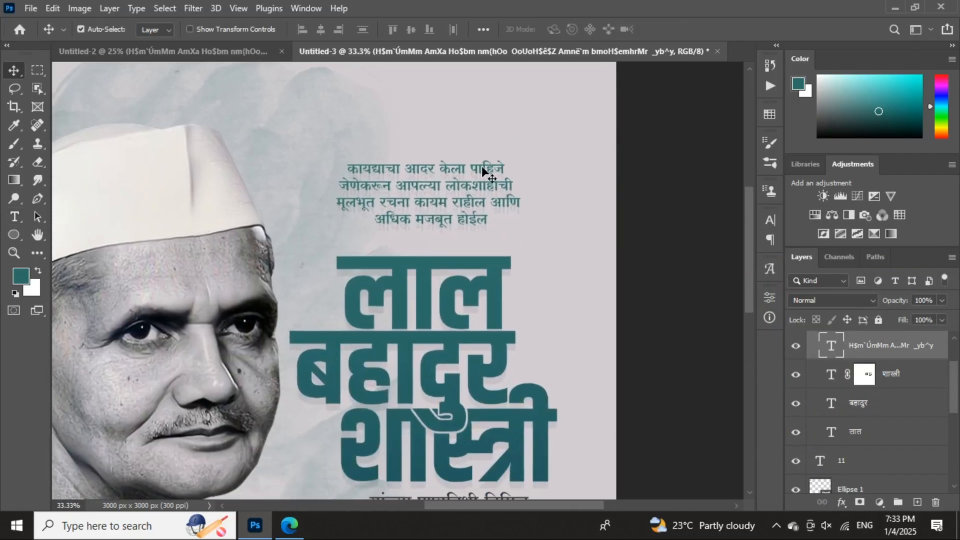
double_click(483, 170)
click(561, 29)
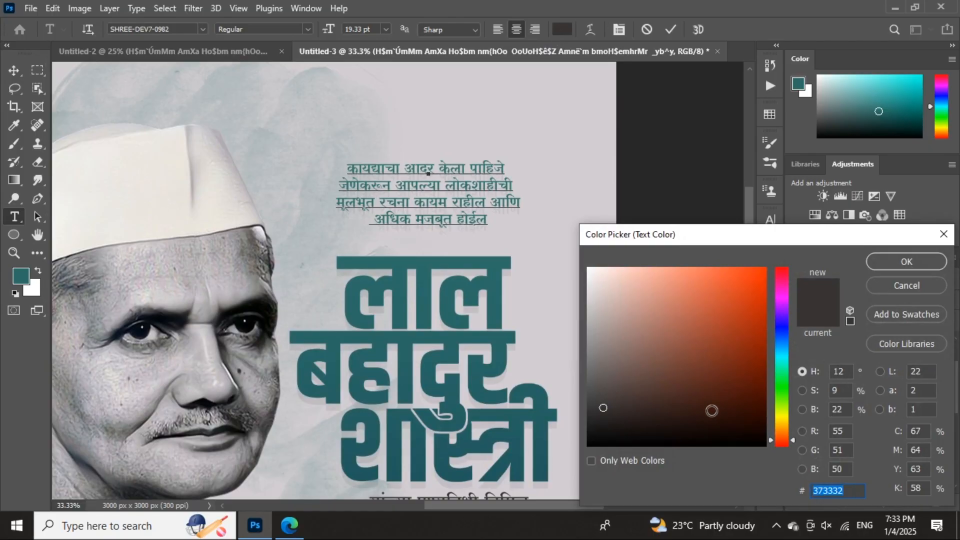
click(602, 417)
click(891, 266)
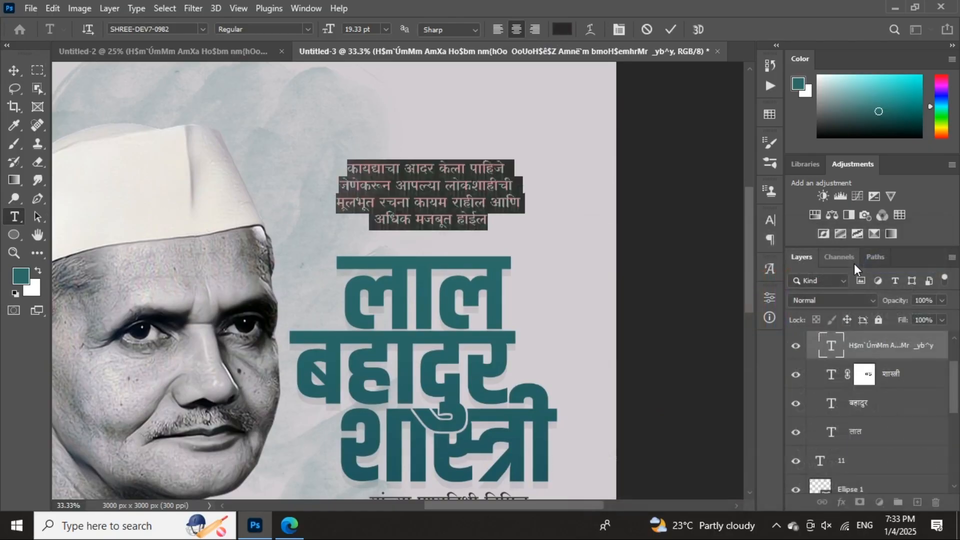
click(670, 29)
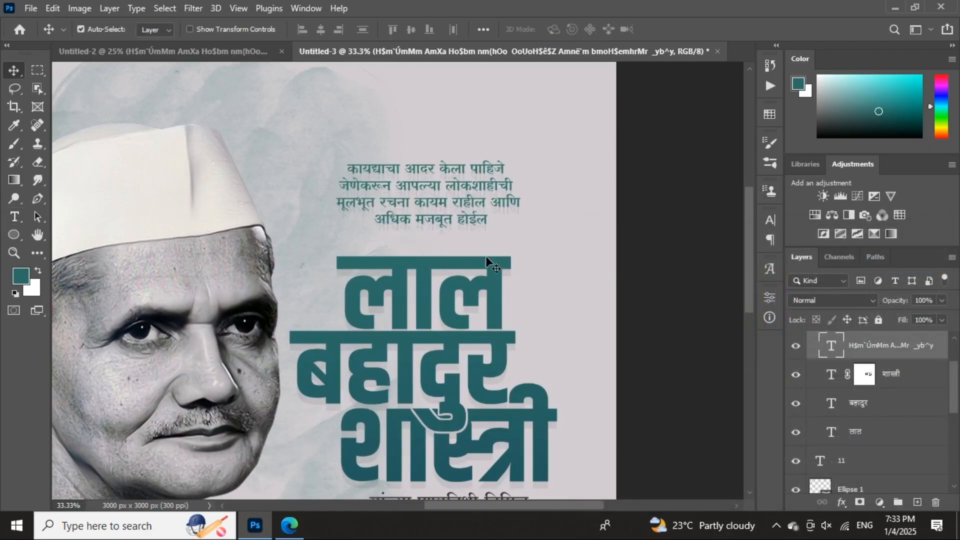
- Recolor the quote with the dark grey sampled from the date badge and move its layer out of Group 1, placing it above the group
drag(466, 233, 609, 249)
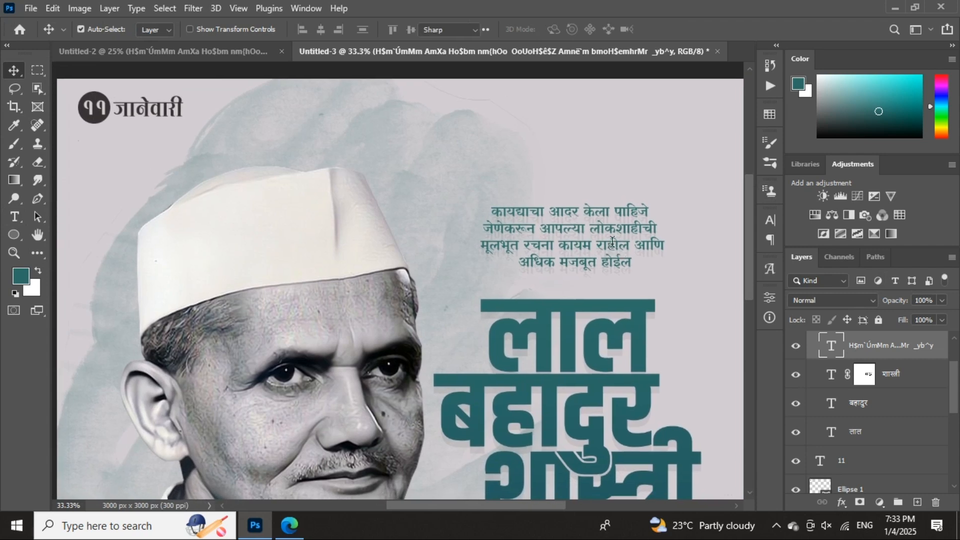
double_click(610, 248)
click(562, 29)
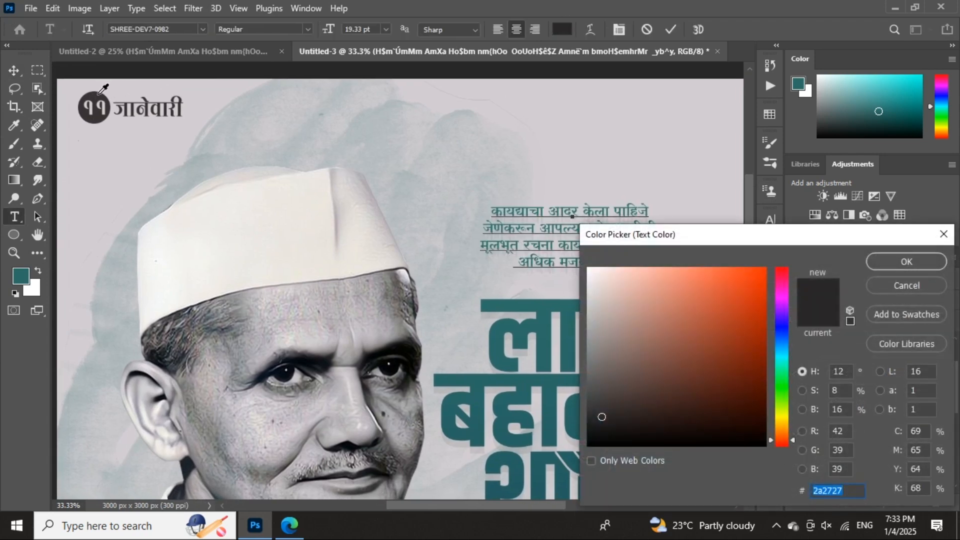
click(99, 93)
click(906, 262)
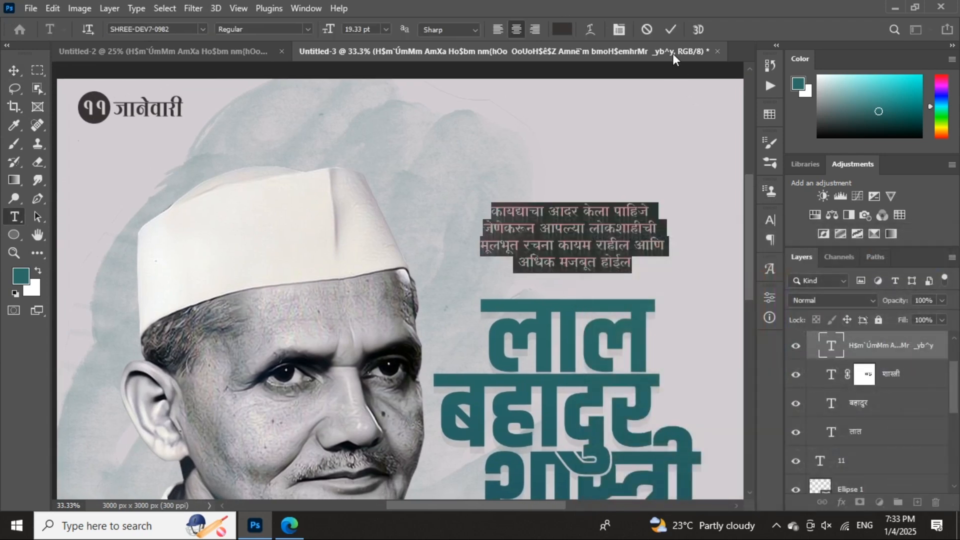
click(671, 29)
key(v)
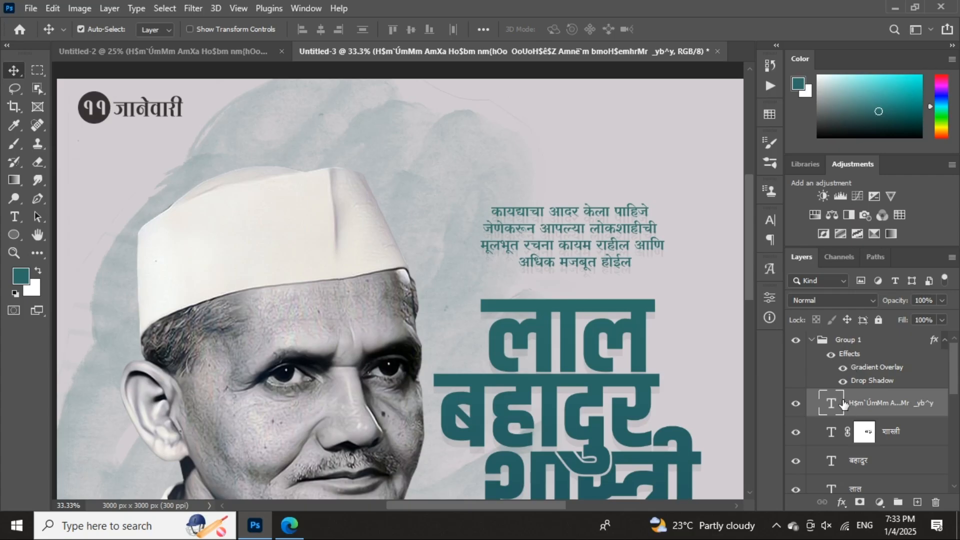
drag(832, 406, 816, 331)
drag(649, 256, 584, 209)
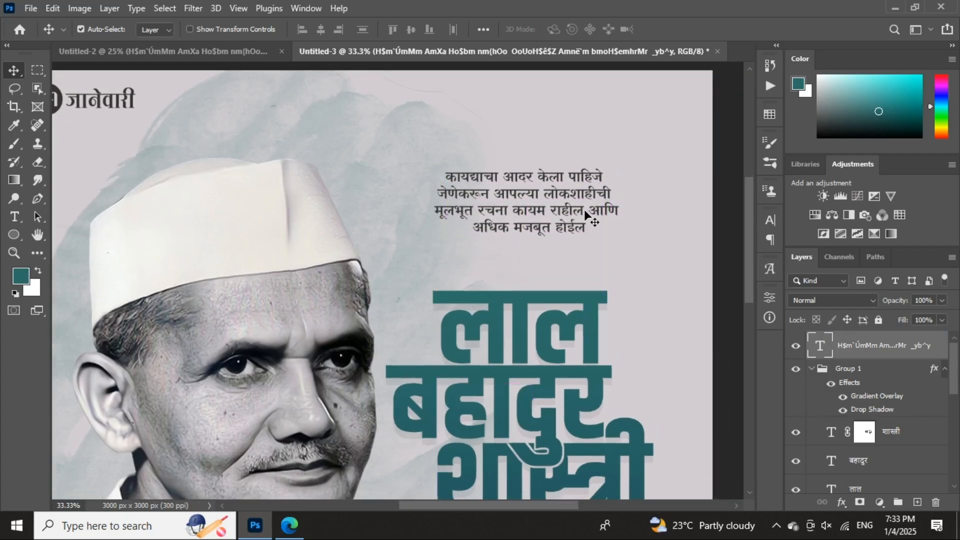
- Copy the black triangle-pattern strip from the Untitled-2 document into the poster, above the quote
click(218, 53)
scroll(391, 245, up, 4)
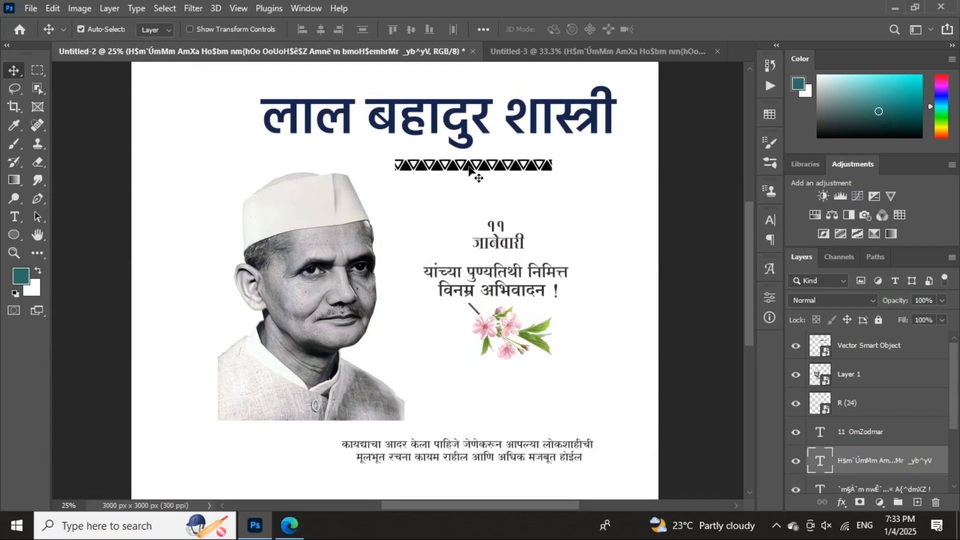
drag(470, 170, 560, 138)
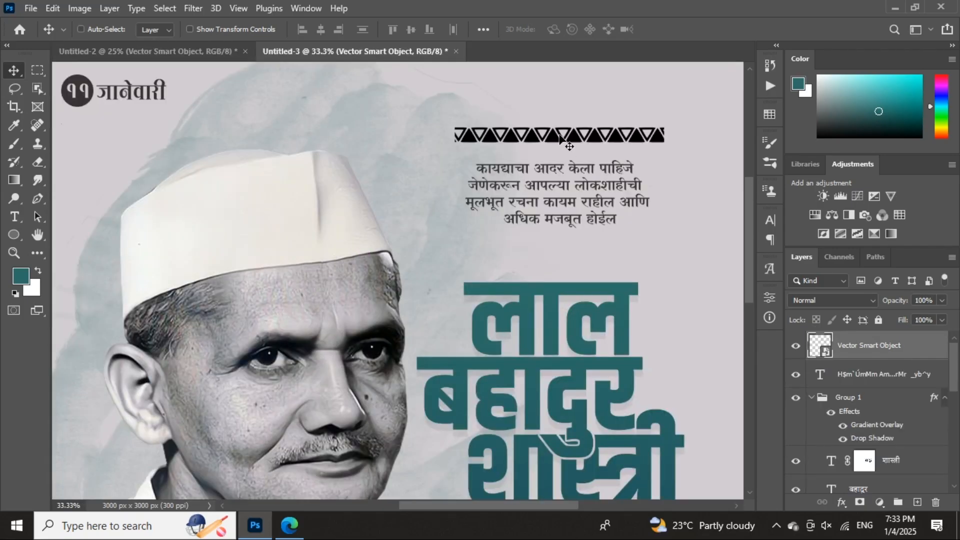
- Shrink the triangle strip to a small divider centred just above the quote and place a duplicate just below it
key(ctrl+t)
drag(665, 136, 516, 312)
click(697, 31)
key(ctrl+t)
click(697, 29)
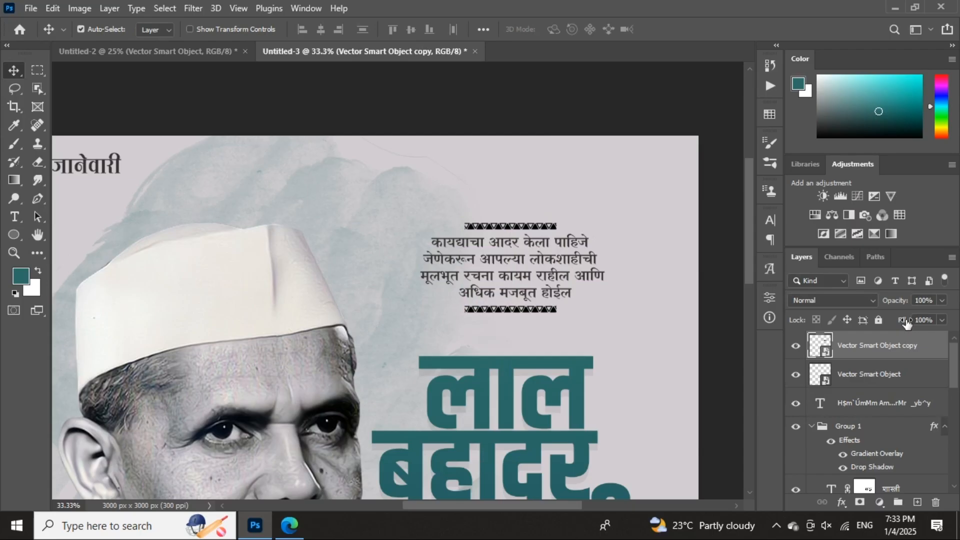
- Set the blend mode of both triangle dividers around the quote to Overlay
click(852, 305)
click(808, 331)
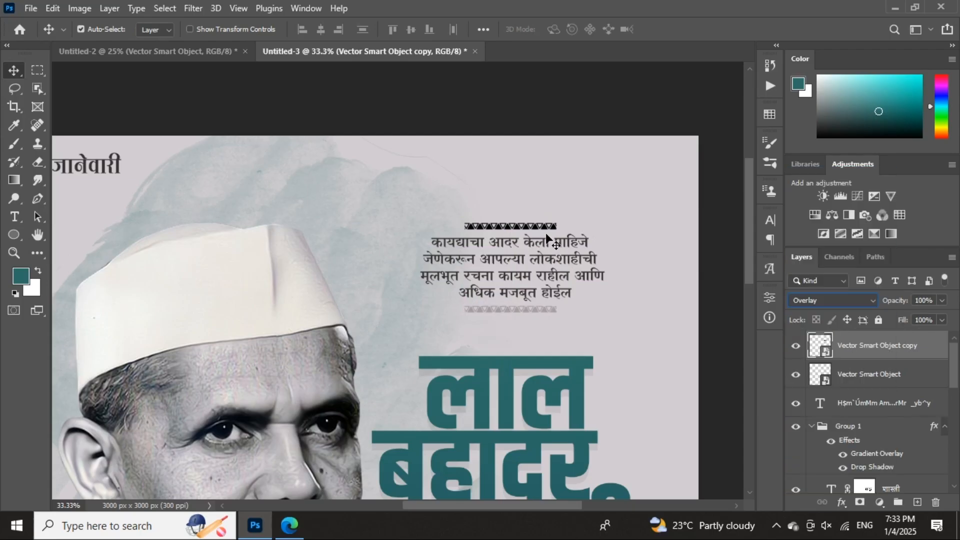
click(537, 231)
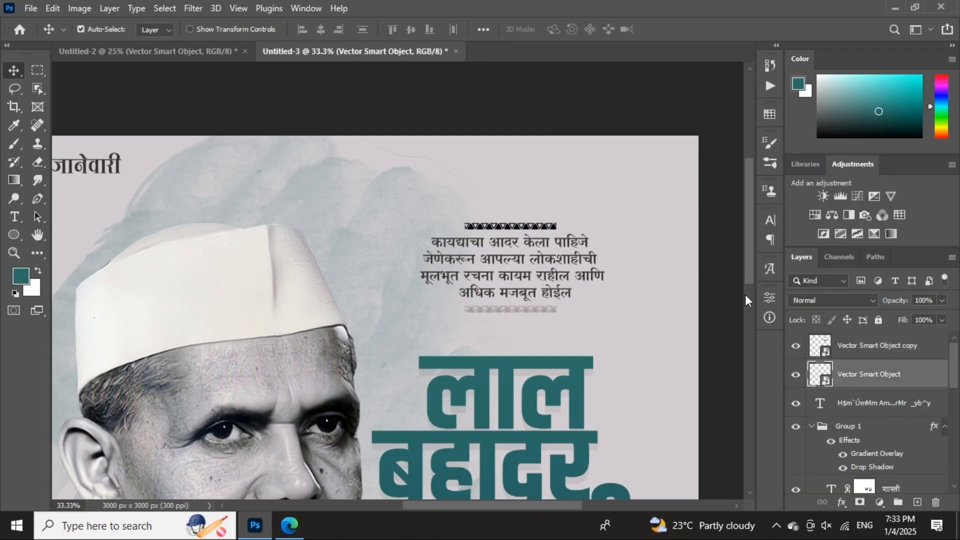
click(802, 302)
click(802, 332)
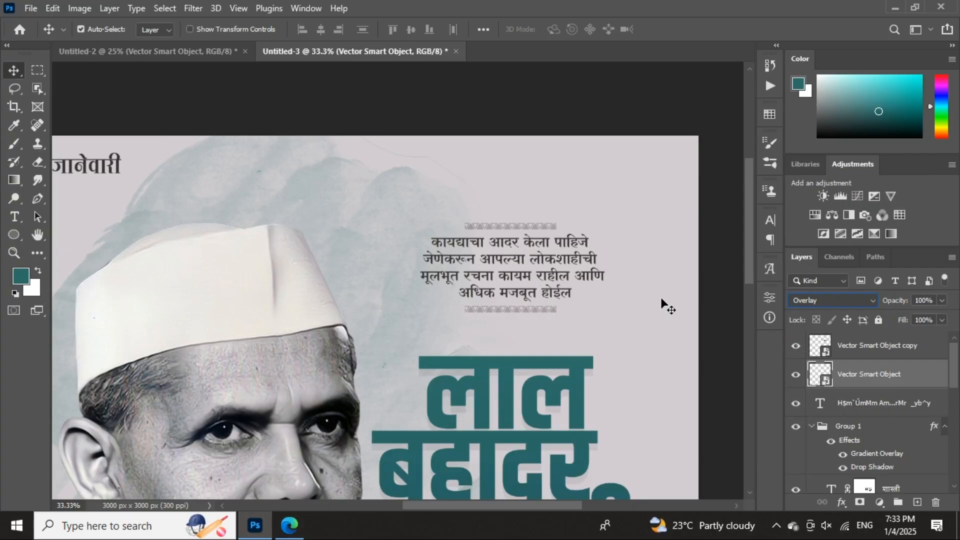
- Enlarge the linked title words लाल, बहादुर and शास्त्री slightly to fill more space beneath the quote
click(580, 375)
key(ctrl+t)
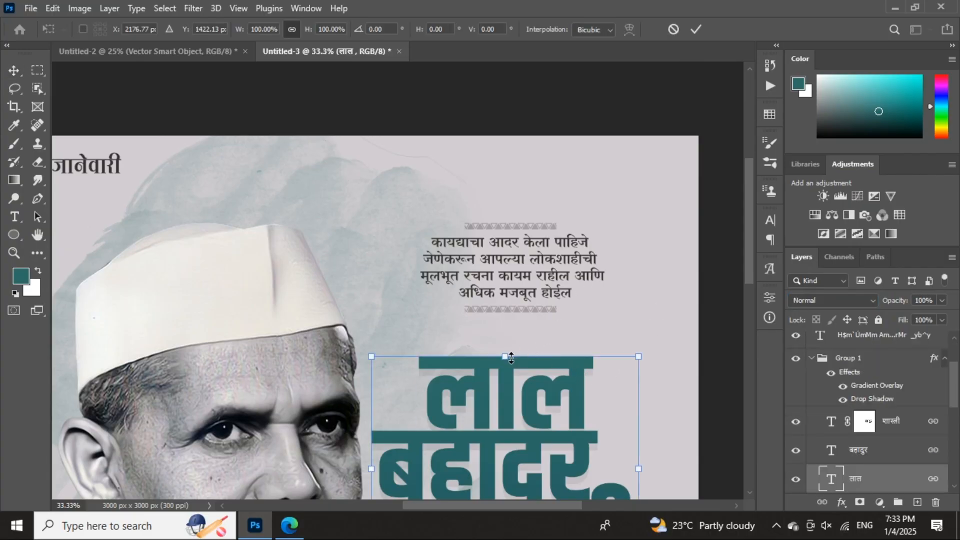
drag(511, 357, 523, 207)
click(696, 30)
- Nudge the portrait on Layer 1 slightly to the right, closer to the title
drag(344, 324, 323, 326)
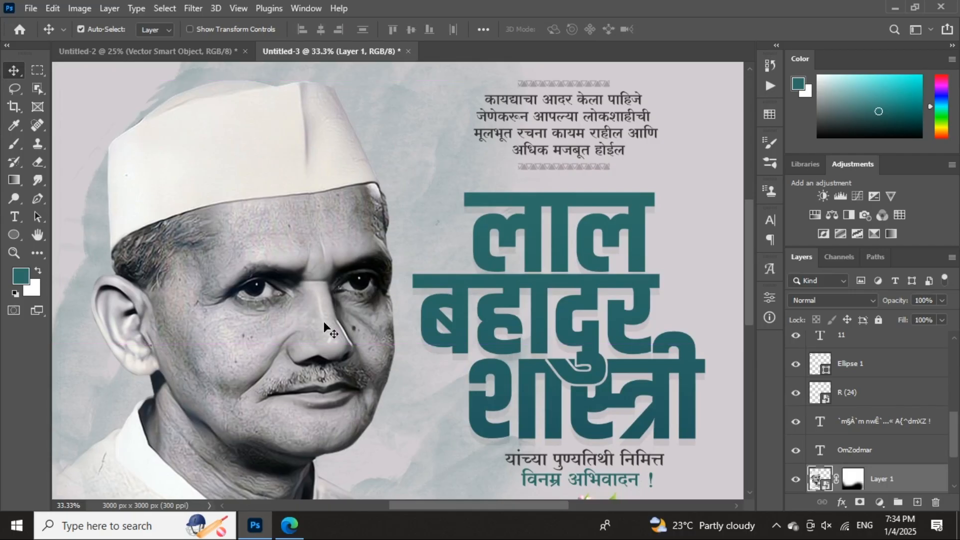
key(ctrl+minus)
key(ctrl+minus)
key(ctrl+minus)
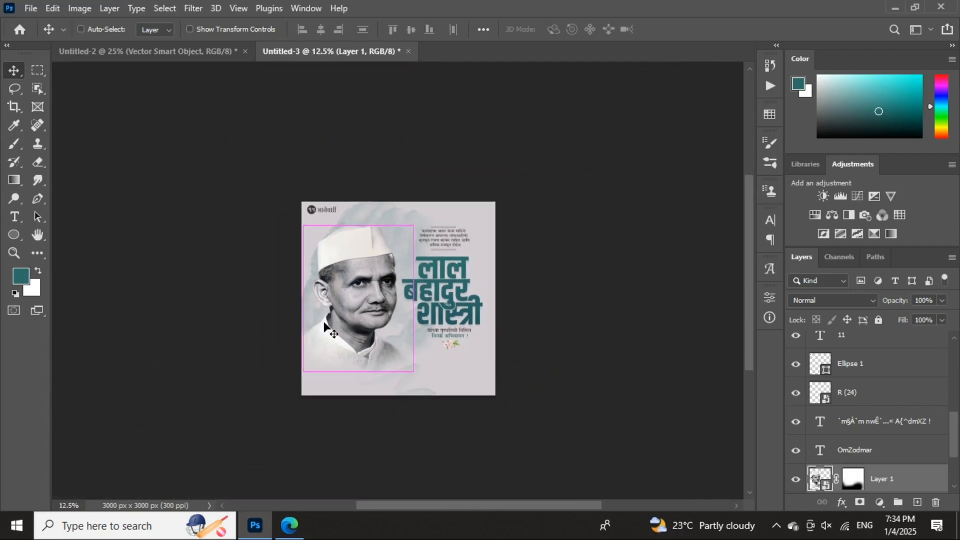
key(ctrl+plus)
key(ctrl+plus)
key(shift+Right)
key(shift+Right)
key(shift+Right)
key(shift+Right)
key(shift+Right)
key(shift+Right)
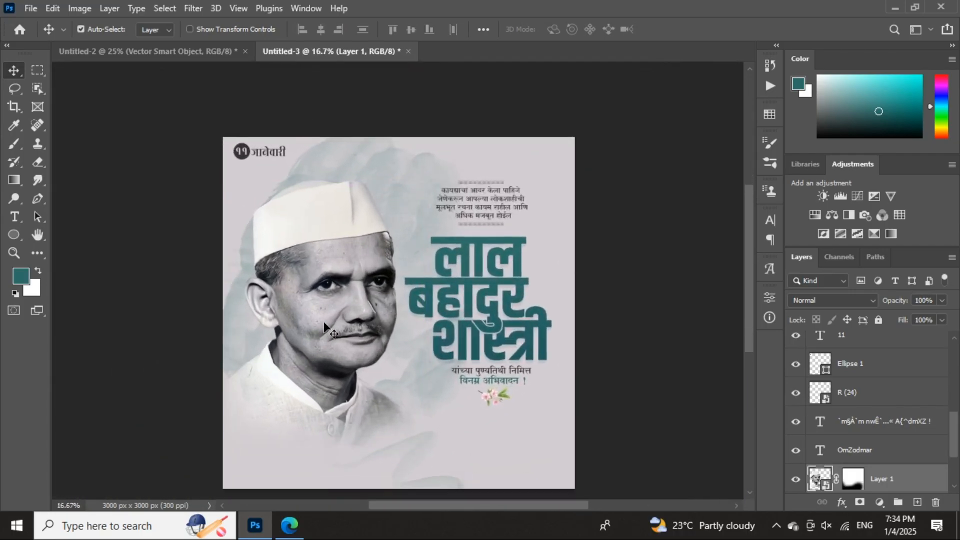
scroll(324, 323, up, 1)
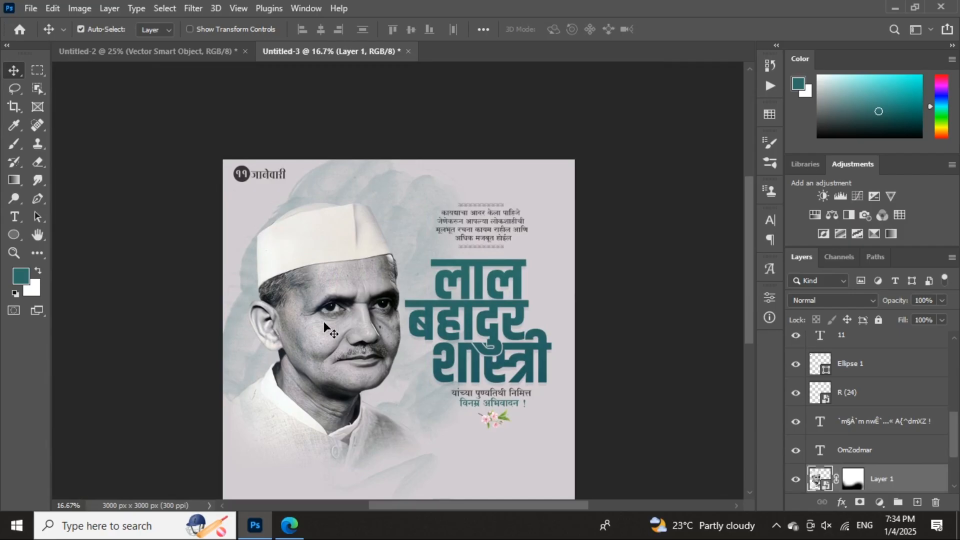
scroll(323, 321, down, 1)
- Try a green gradient preset in the title group's Gradient Overlay and restore the navy-to-teal preset
click(468, 259)
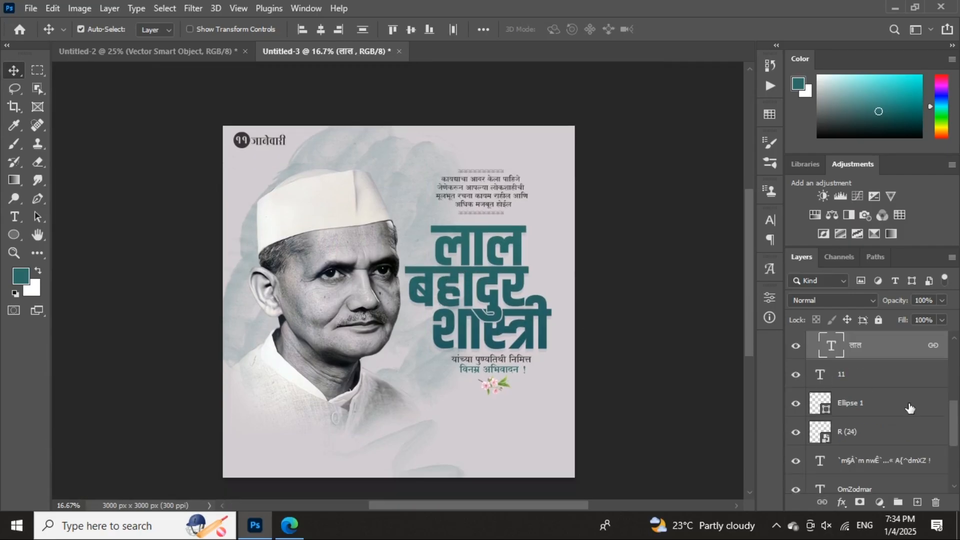
scroll(860, 385, up, 3)
scroll(867, 368, up, 2)
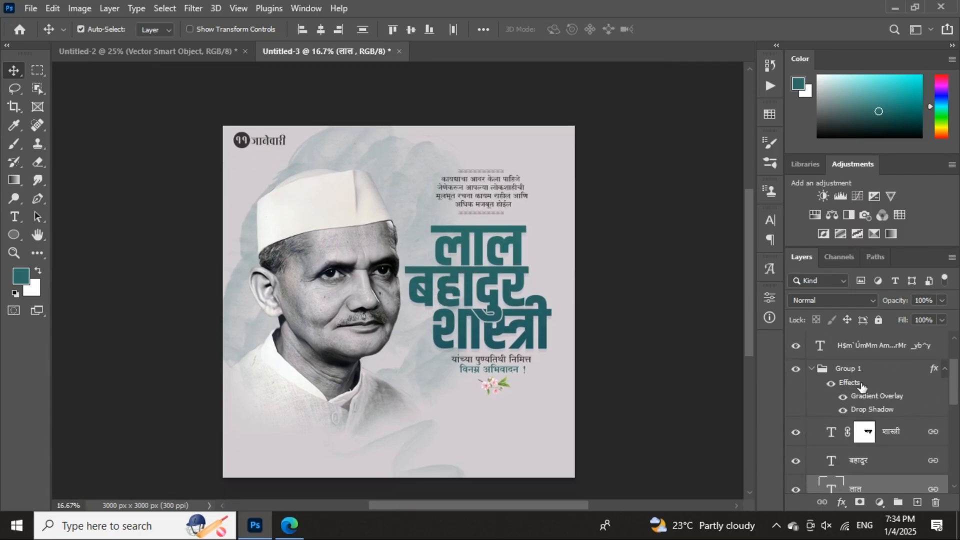
click(812, 370)
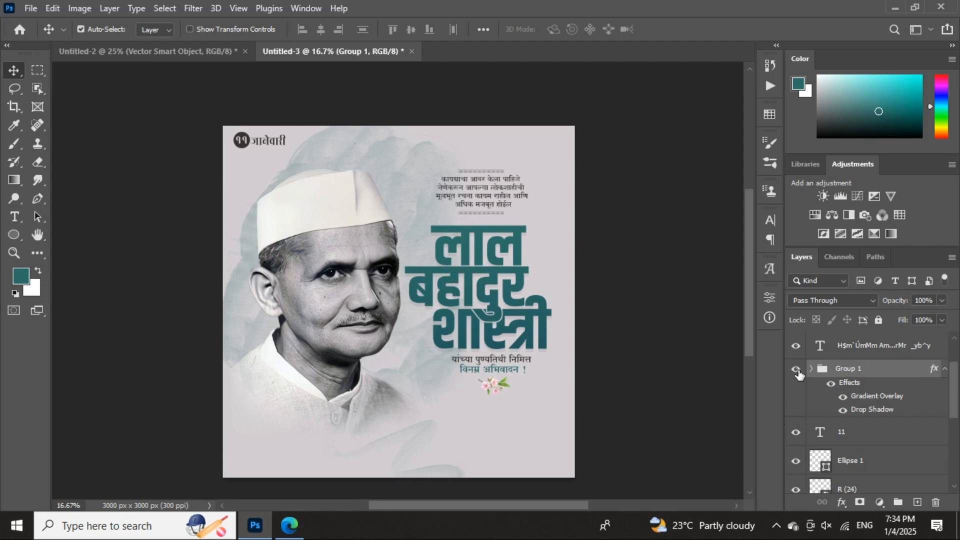
click(812, 370)
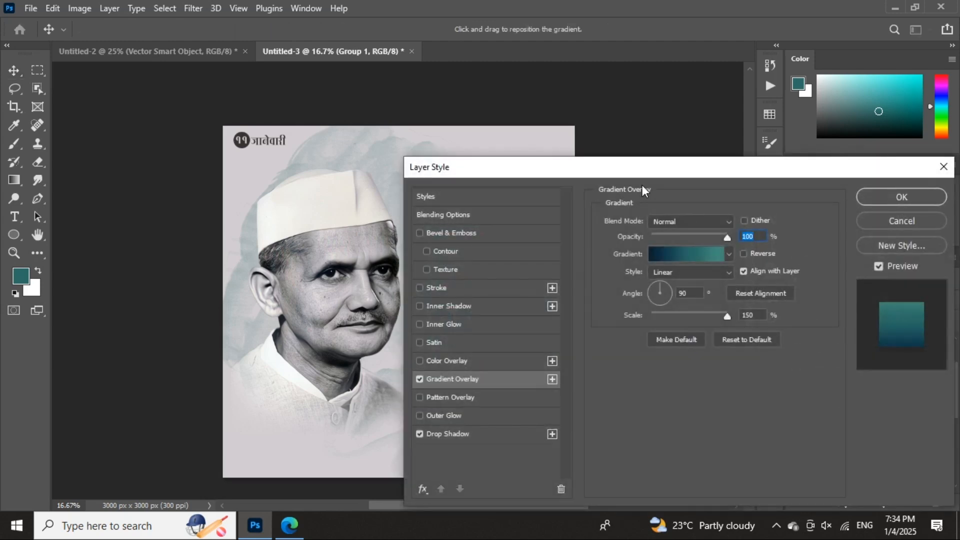
drag(643, 173, 799, 163)
click(885, 244)
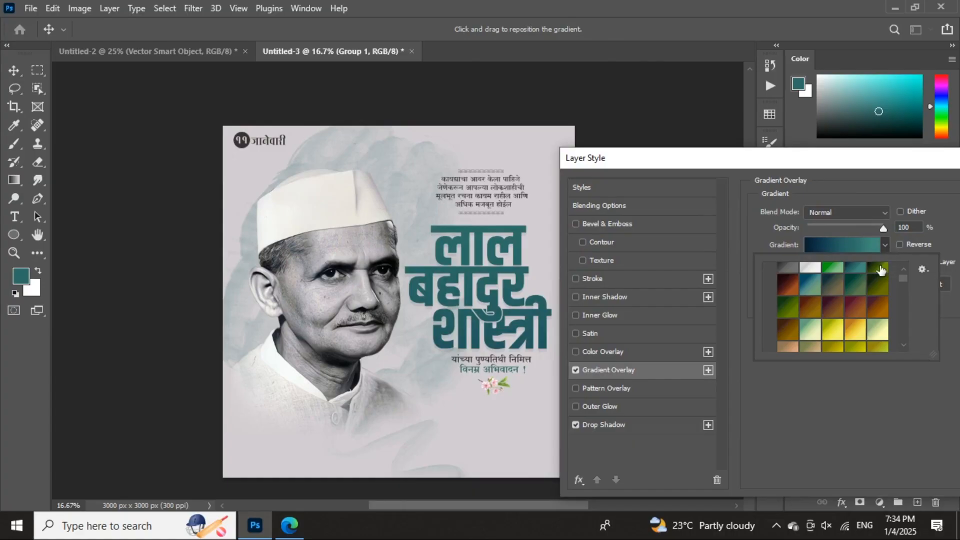
click(859, 289)
scroll(859, 290, up, 1)
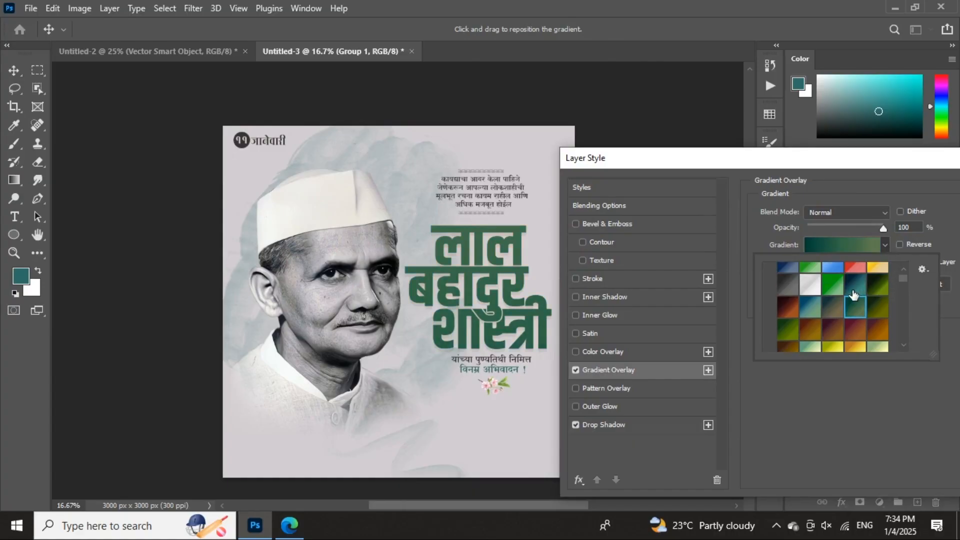
click(855, 287)
drag(860, 170, 778, 184)
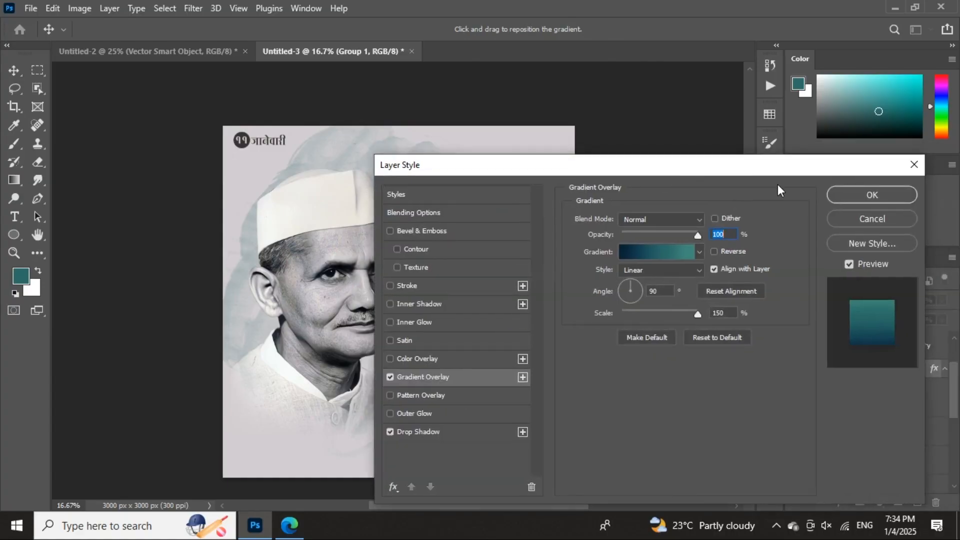
click(892, 195)
- Brighten the midtones of the portrait on Layer 1 slightly with a Levels adjustment
click(334, 303)
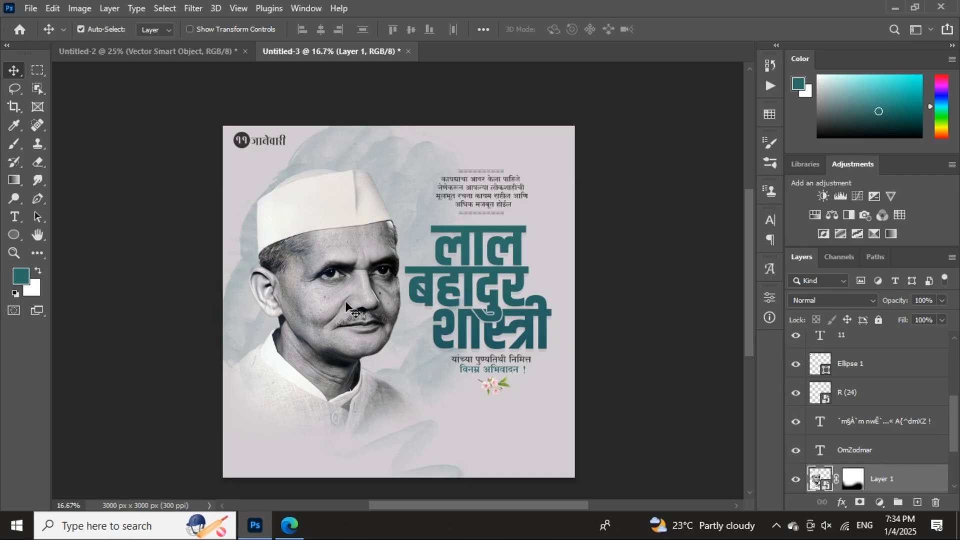
key(ctrl+l)
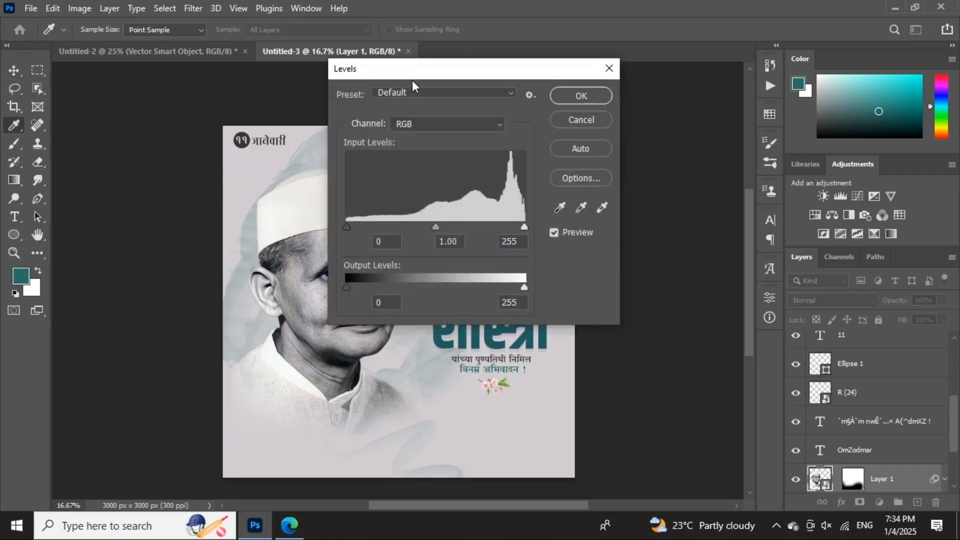
drag(415, 74, 602, 138)
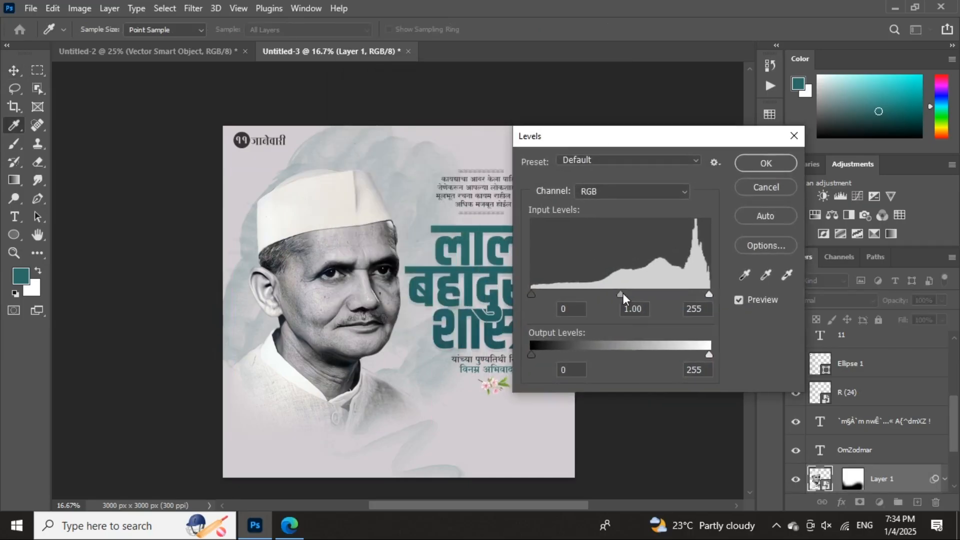
drag(622, 293, 611, 295)
key(Return)
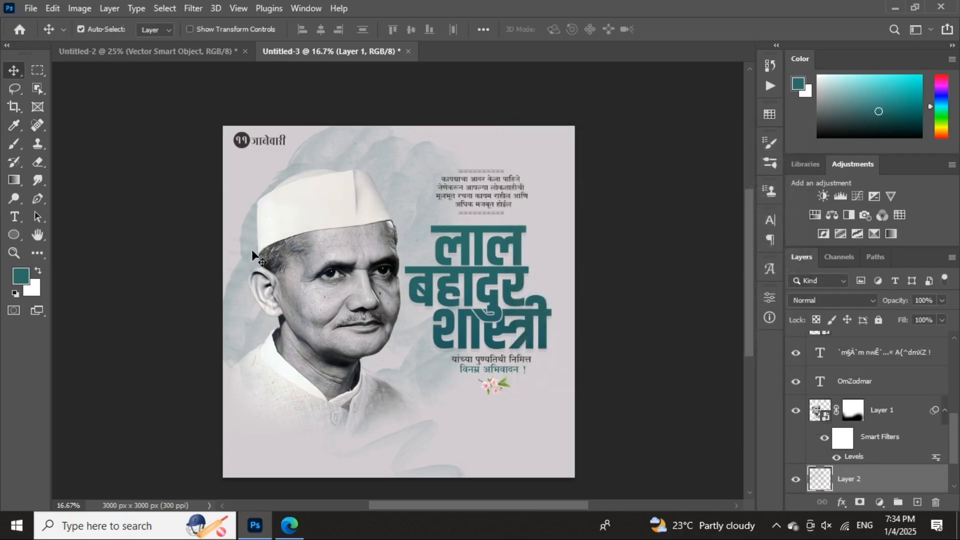
- Stamp teal texture behind the cap on Layer 2 using the 3200 px textured brush rotated to -140°
scroll(828, 462, down, 2)
click(797, 422)
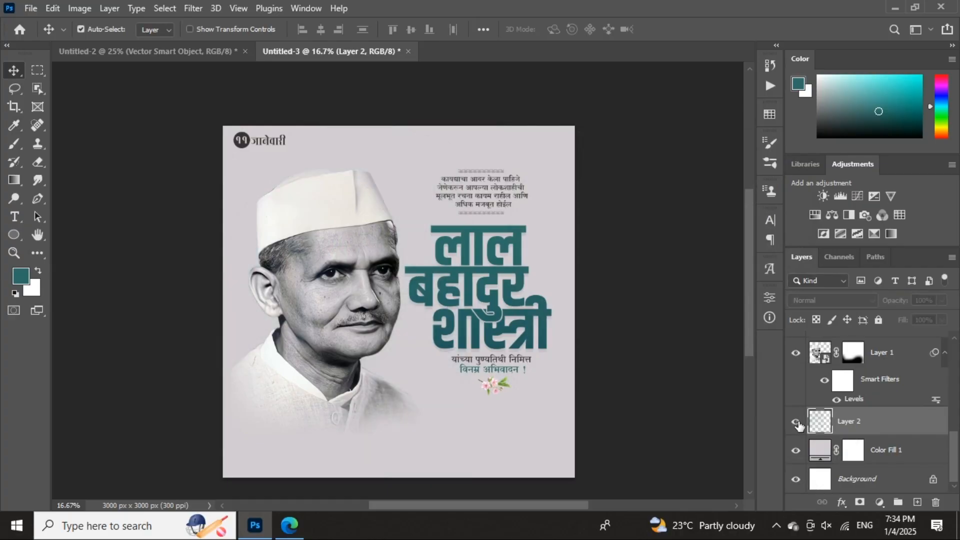
click(796, 423)
click(15, 144)
right_click(314, 283)
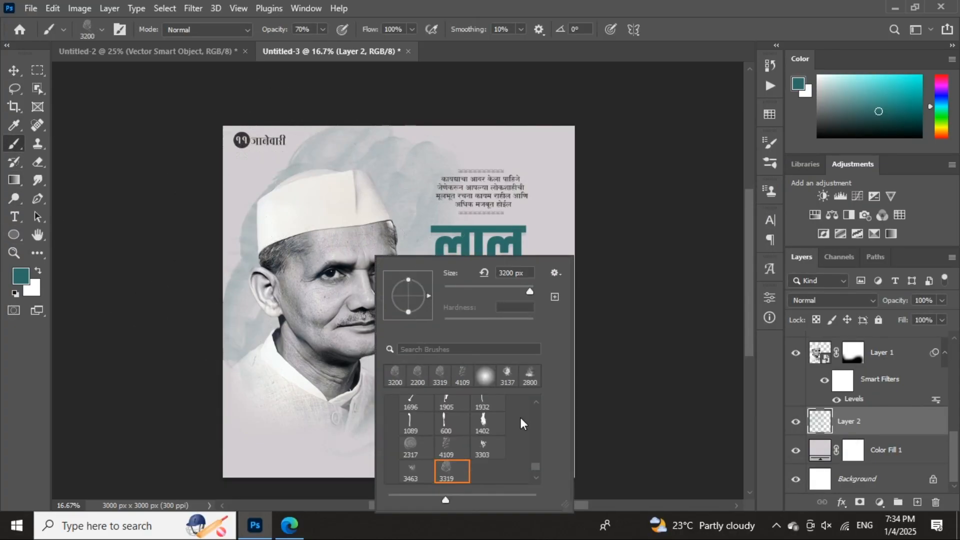
click(529, 377)
key(Escape)
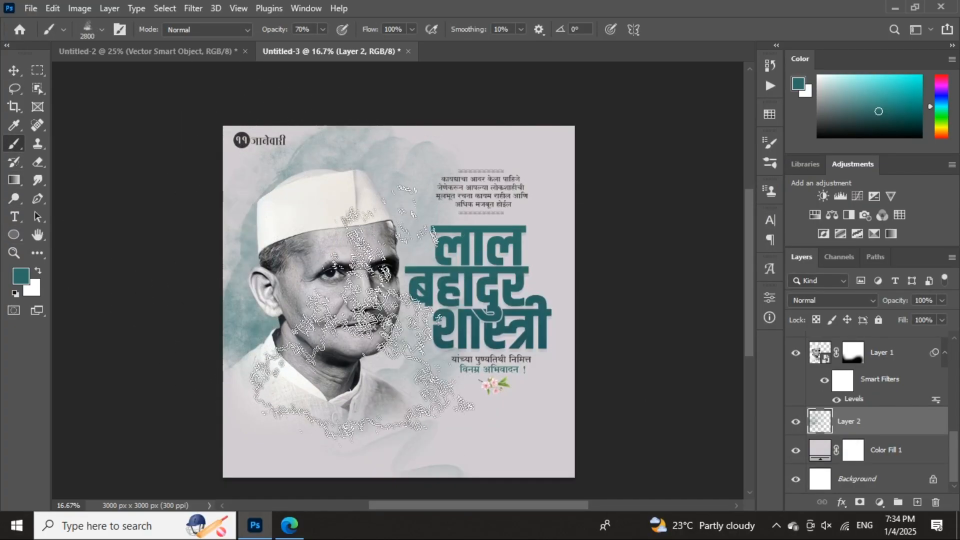
right_click(308, 239)
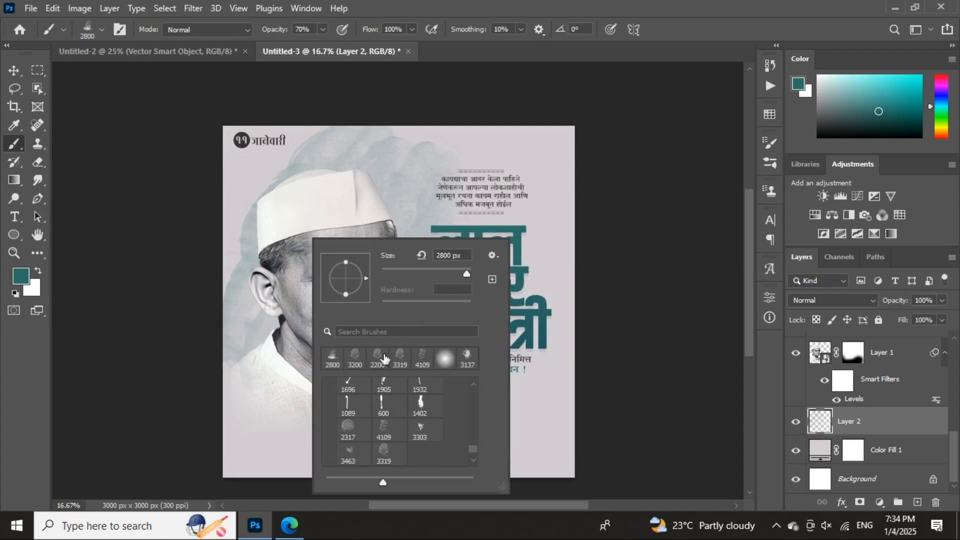
click(352, 361)
click(321, 299)
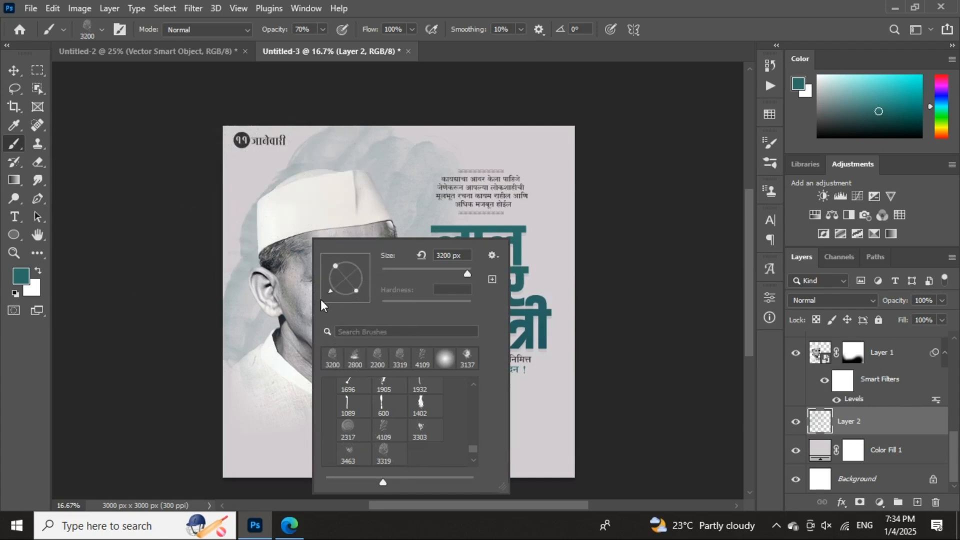
click(309, 280)
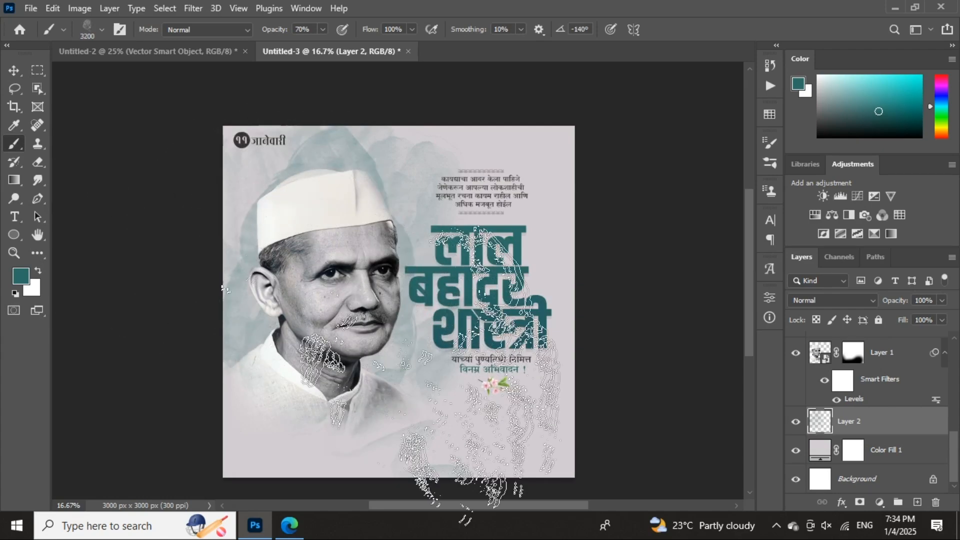
- Paint soft white texture behind and below the title on Layer 2 with the 2200 px textured brush
key(x)
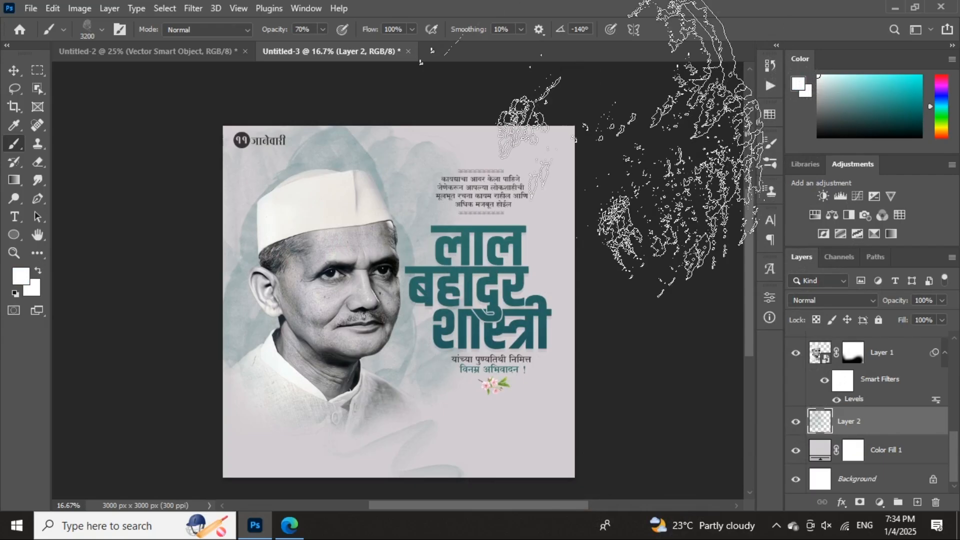
right_click(515, 325)
click(550, 374)
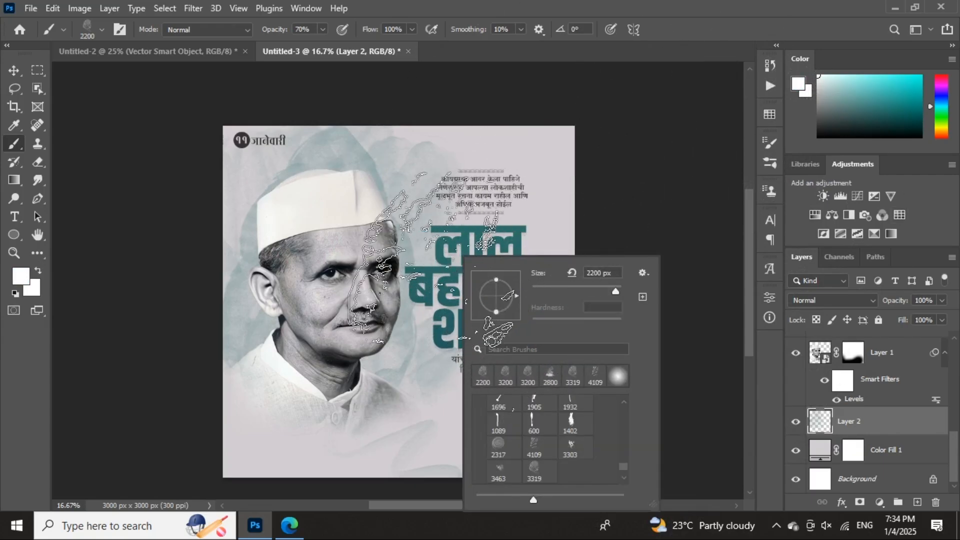
click(874, 428)
key(i)
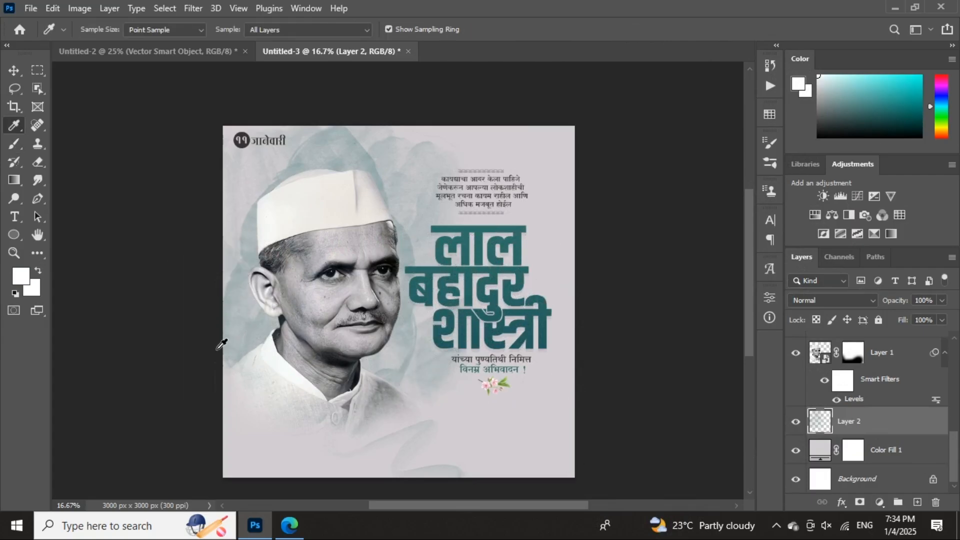
key(b)
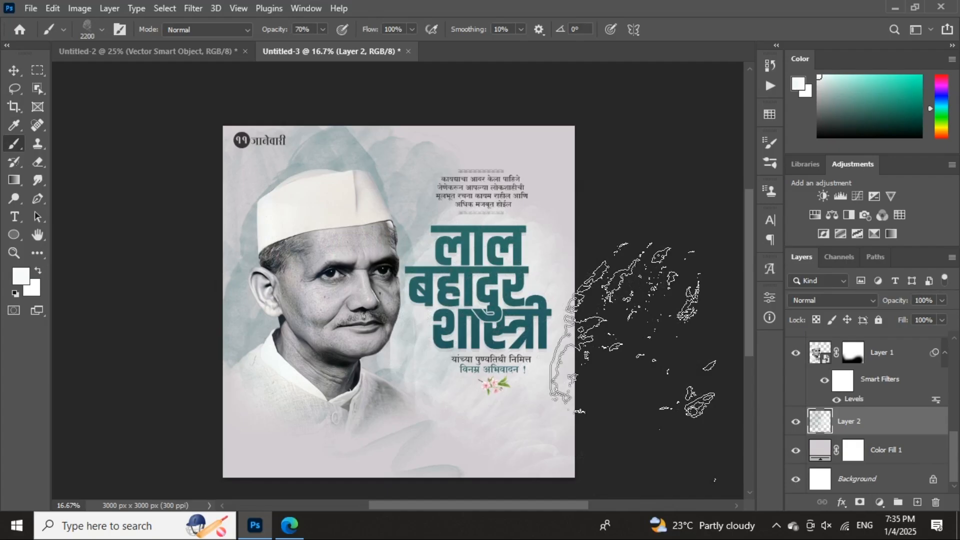
- Examine the poster with its white background texture at several zoom levels
key(ctrl+plus)
key(ctrl+plus)
key(ctrl+minus)
key(ctrl+minus)
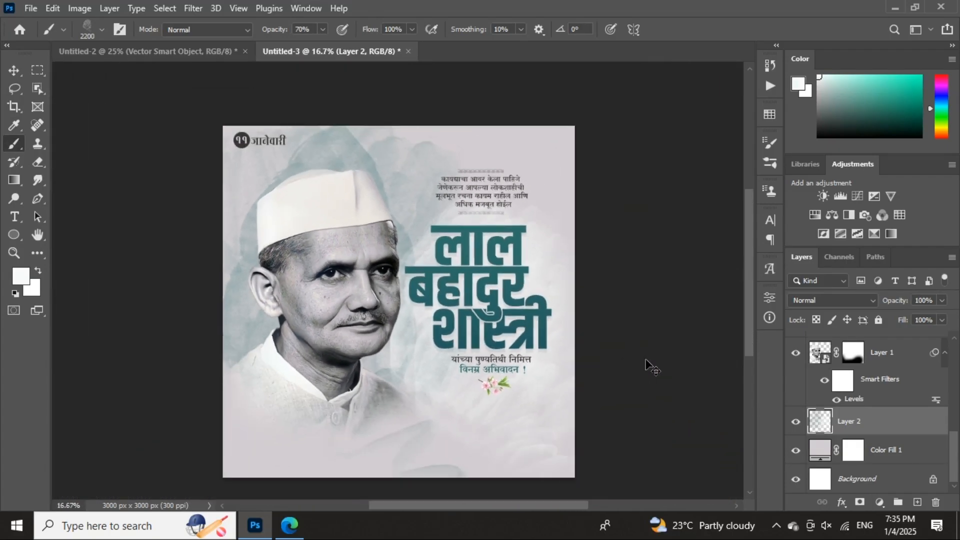
key(ctrl+minus)
key(ctrl+plus)
key(ctrl+plus)
key(ctrl+minus)
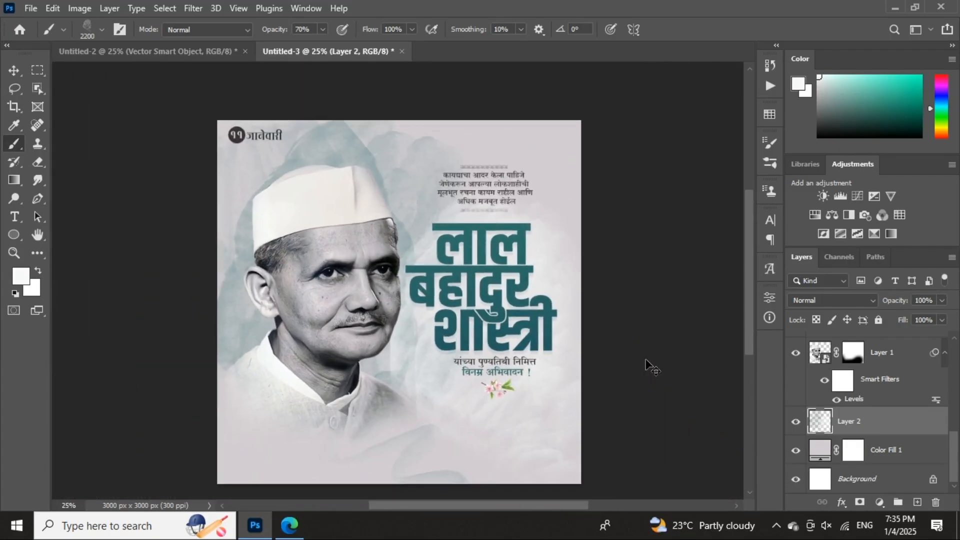
key(ctrl+minus)
key(ctrl+plus)
key(ctrl+plus)
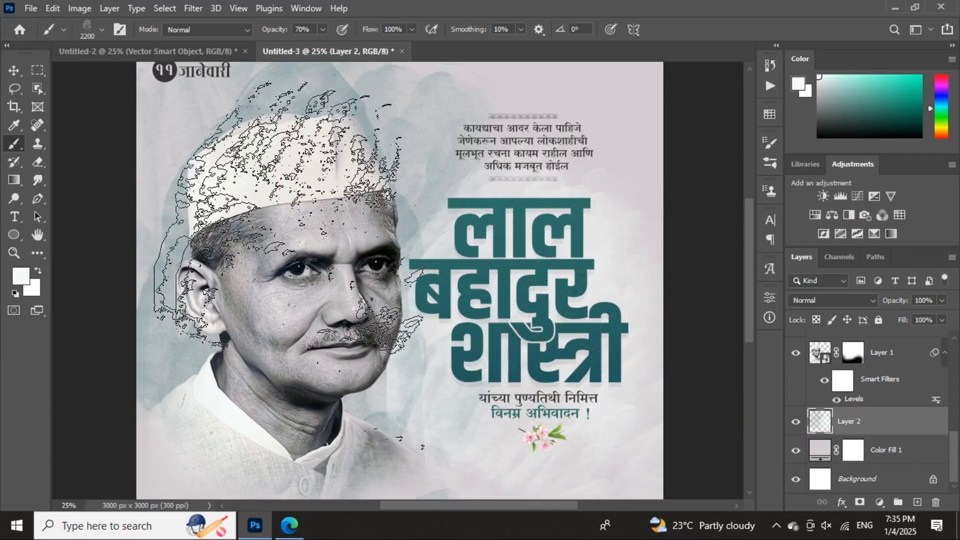
- Enlarge the quote and both triangle dividers together slightly about their common centre above the title
click(14, 71)
drag(554, 315, 407, 413)
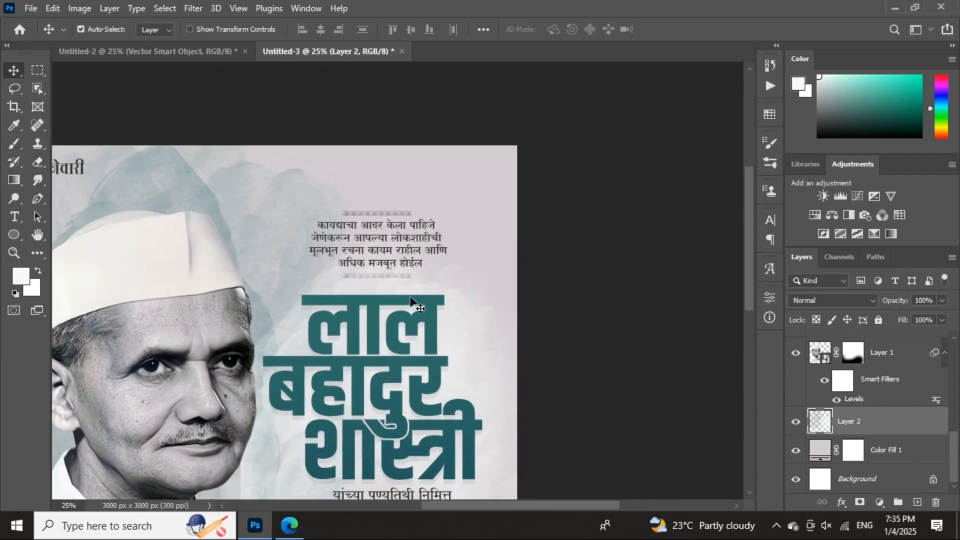
click(382, 238)
shift+click(382, 215)
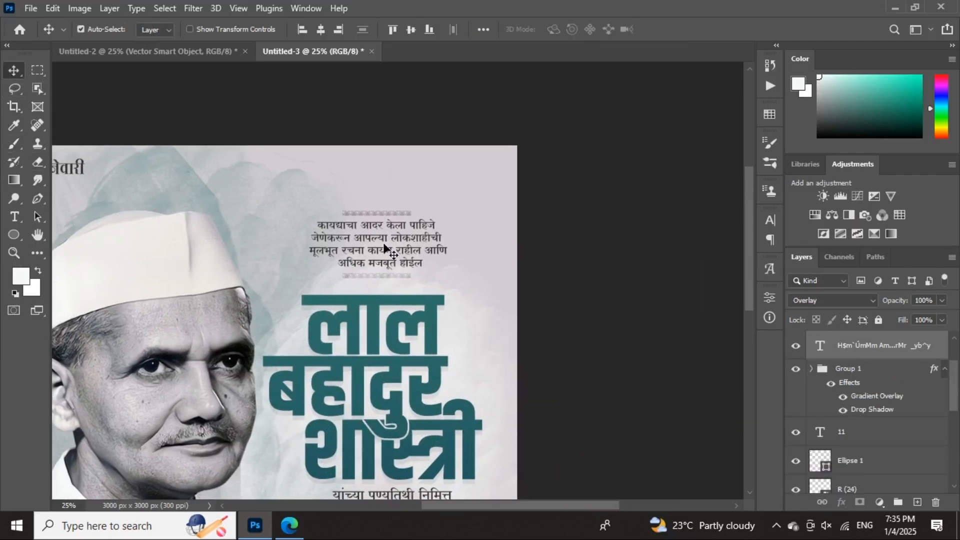
shift+click(380, 275)
key(ctrl+t)
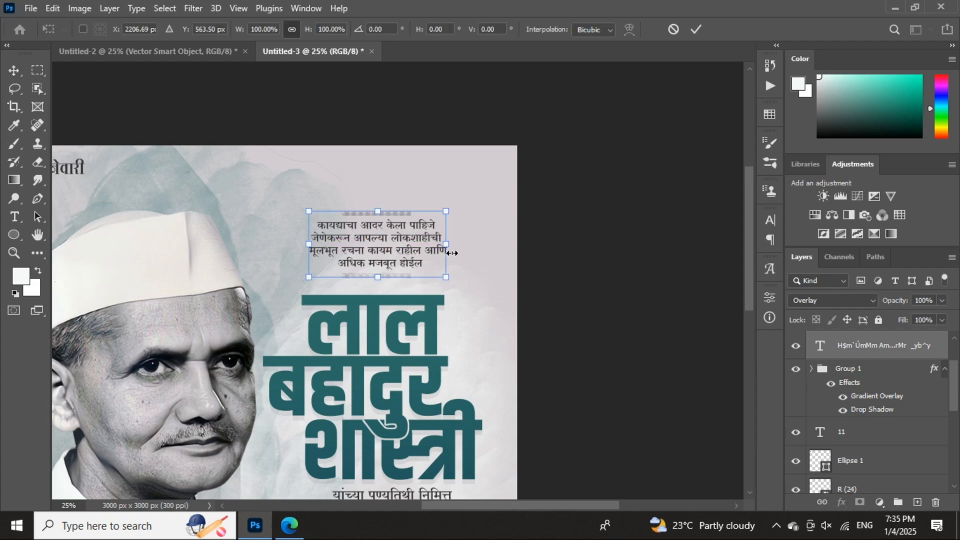
drag(447, 244, 461, 244)
key(Return)
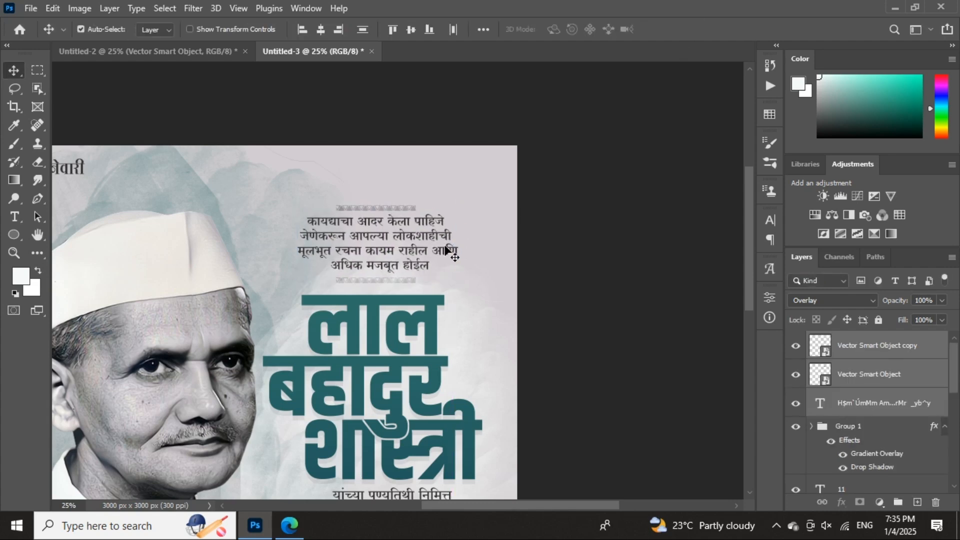
key(ctrl+minus)
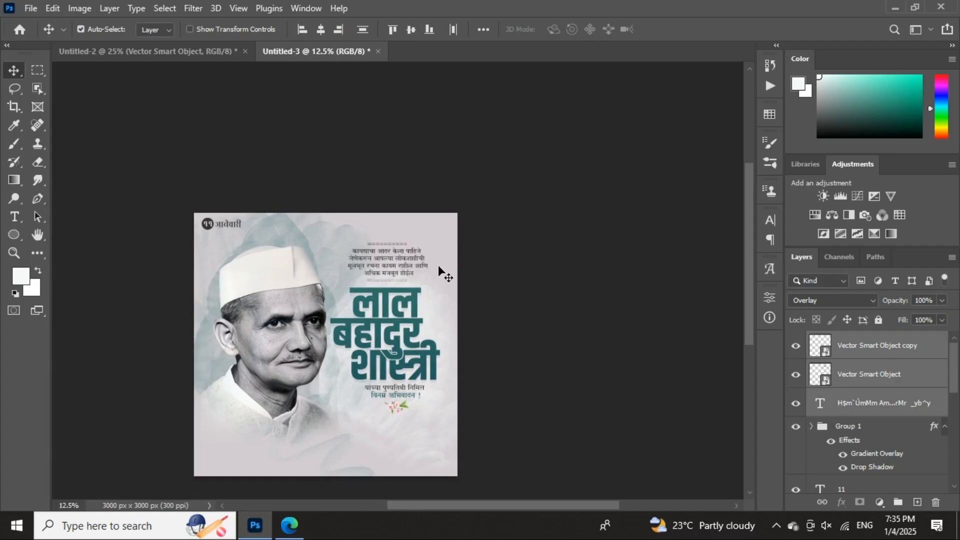
drag(343, 339, 376, 334)
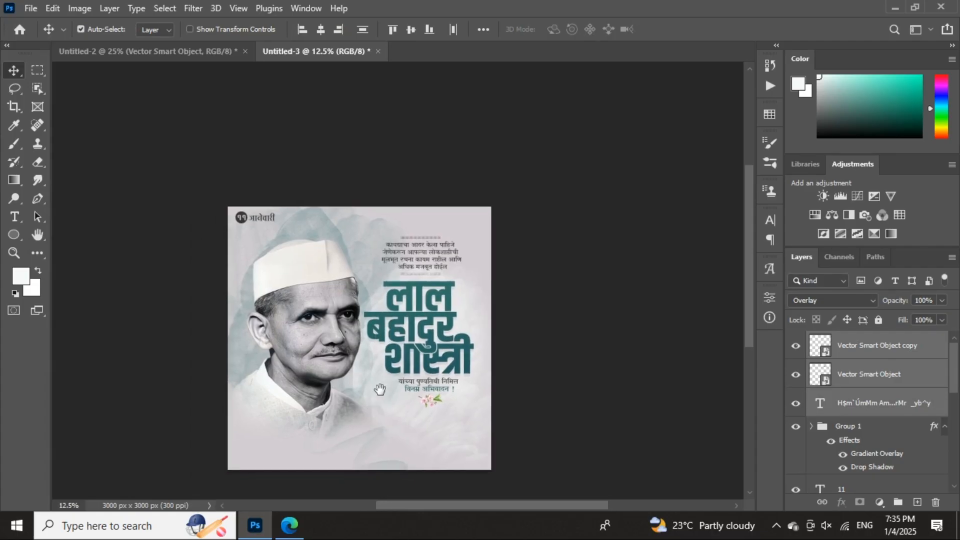
drag(380, 389, 389, 361)
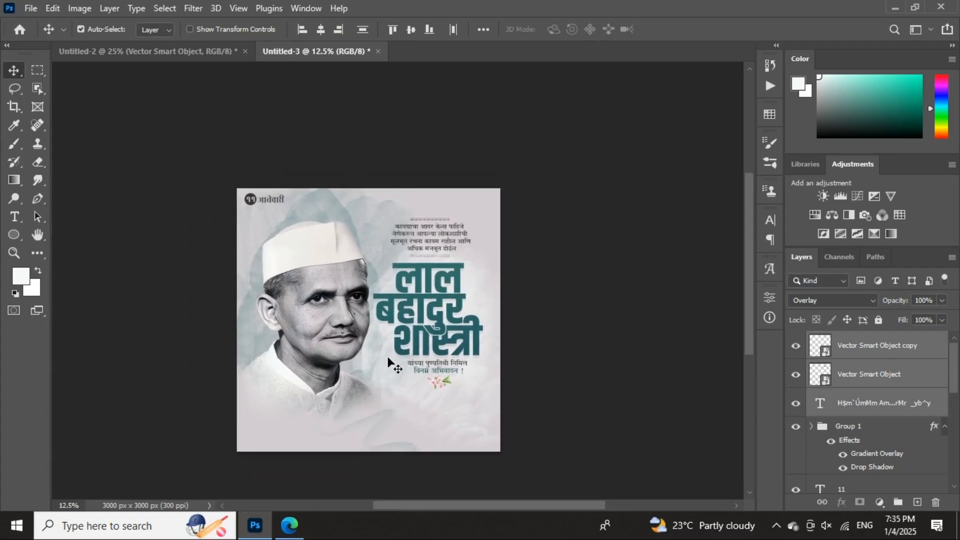